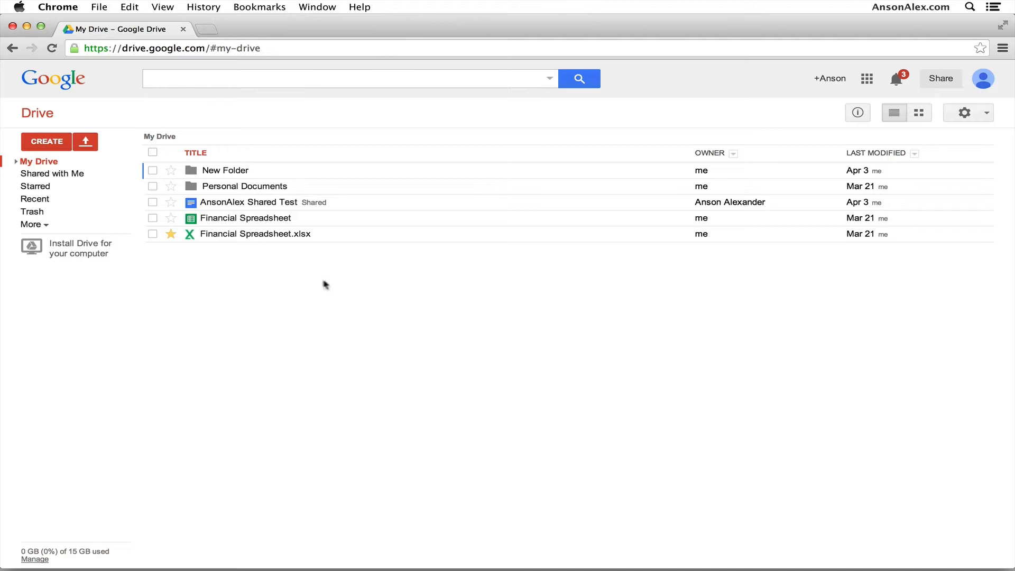
Create a new blank text document from My Drive and bring it up for editing.
{"action": "left_click", "coordinate": [65, 144]}
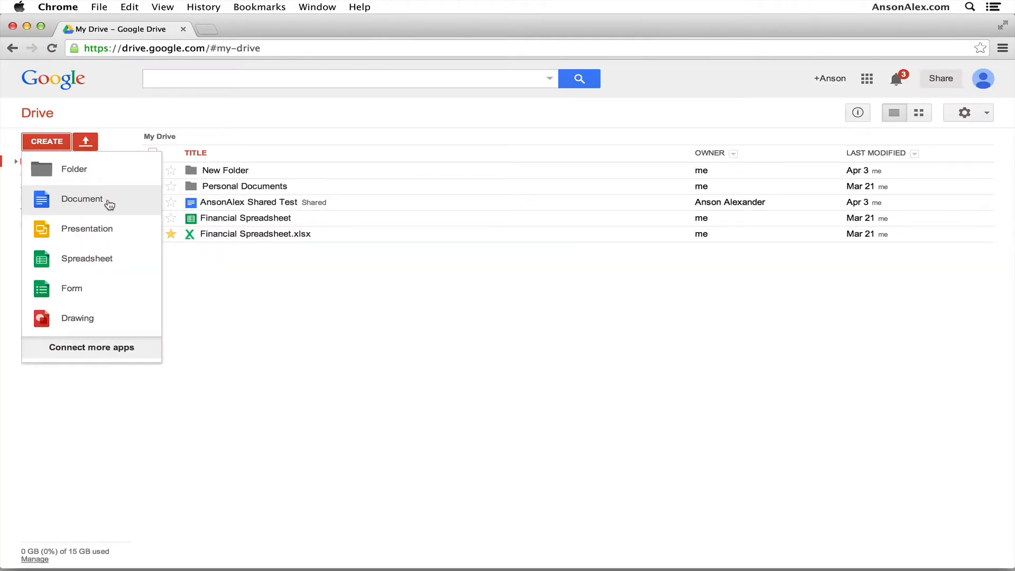
{"action": "left_click", "coordinate": [109, 204]}
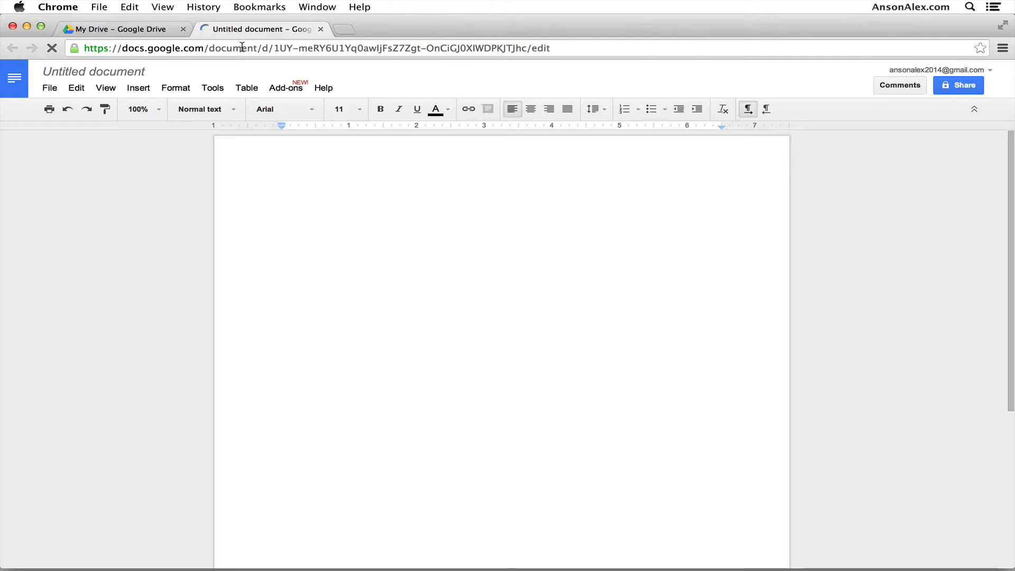
{"action": "left_click", "coordinate": [161, 29]}
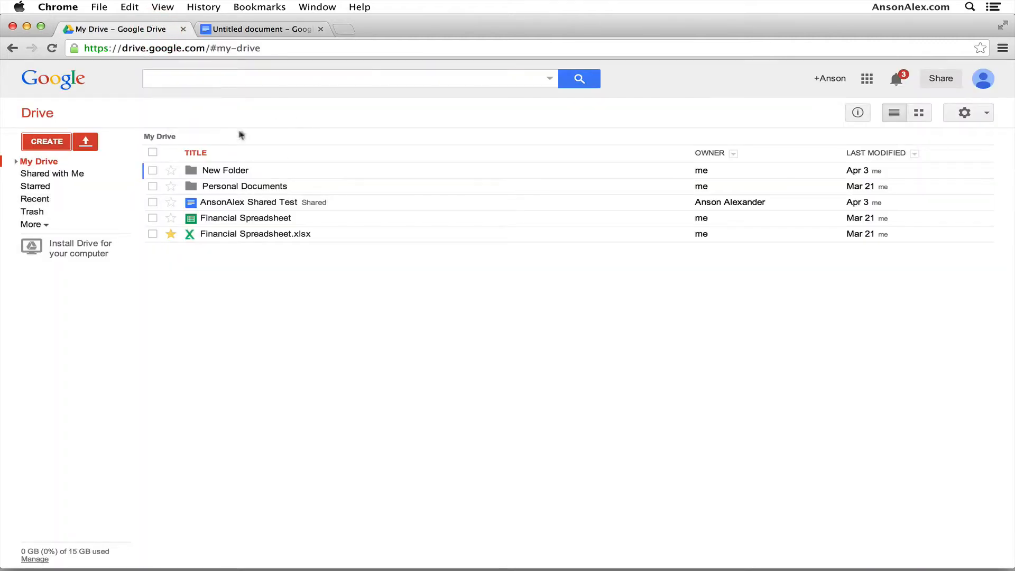
{"action": "left_click", "coordinate": [248, 30]}
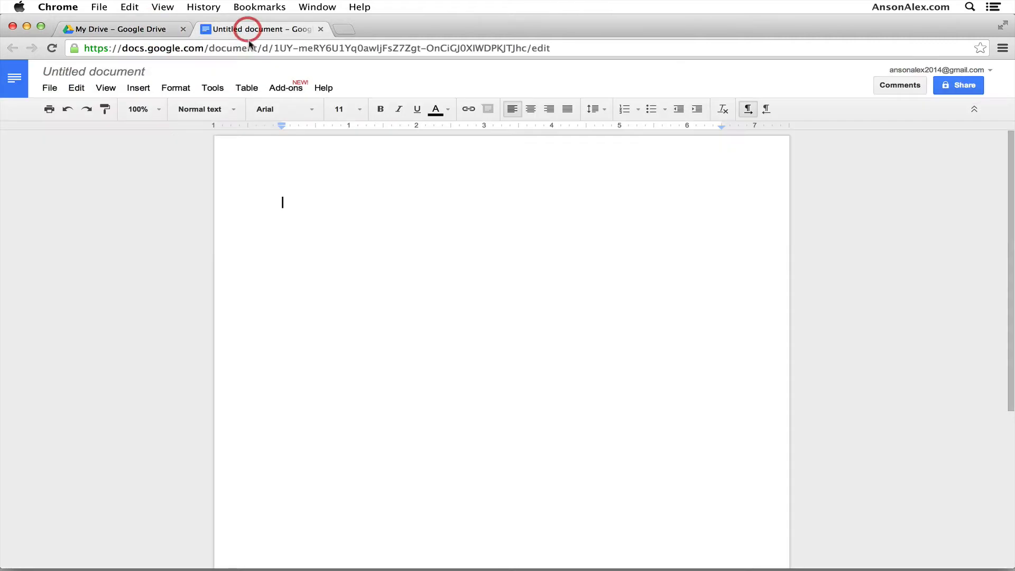
Rename the untitled document as "Grocery List".
{"action": "left_click", "coordinate": [133, 74]}
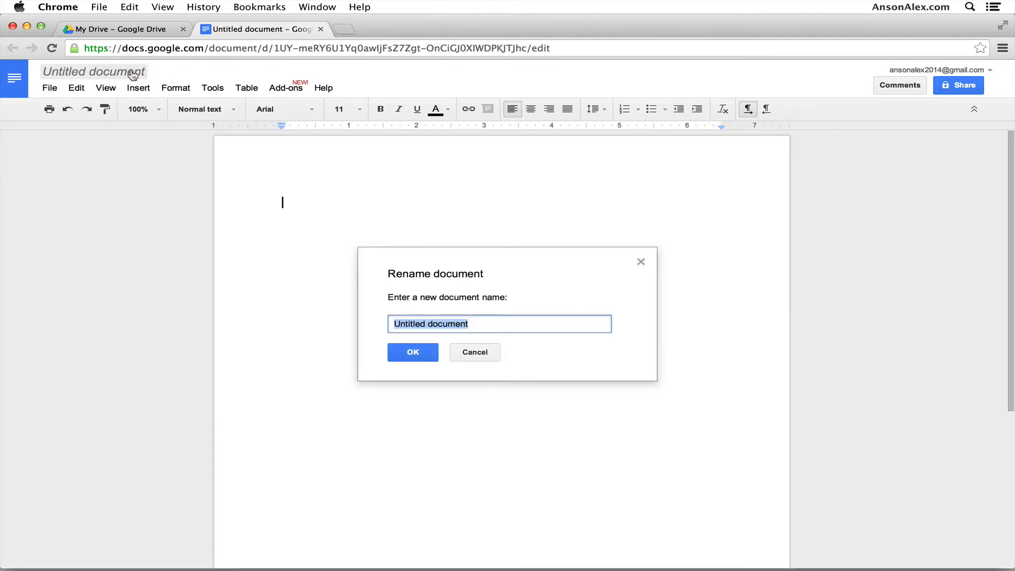
{"action": "type", "text": "Grocre"}
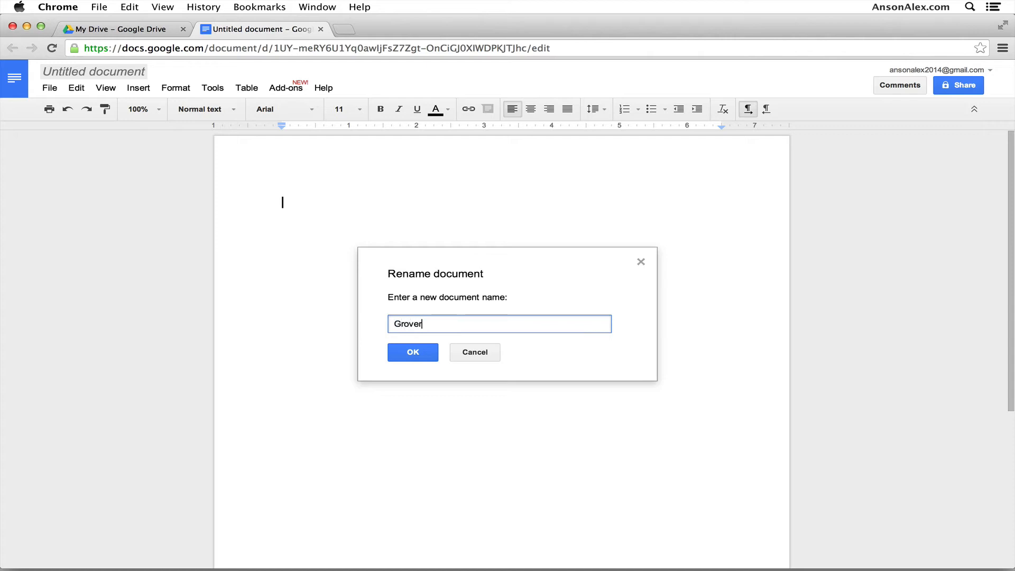
{"action": "key", "text": "BackSpace"}
{"action": "key", "text": "BackSpace"}
{"action": "type", "text": "ery List"}
{"action": "left_click", "coordinate": [412, 352]}
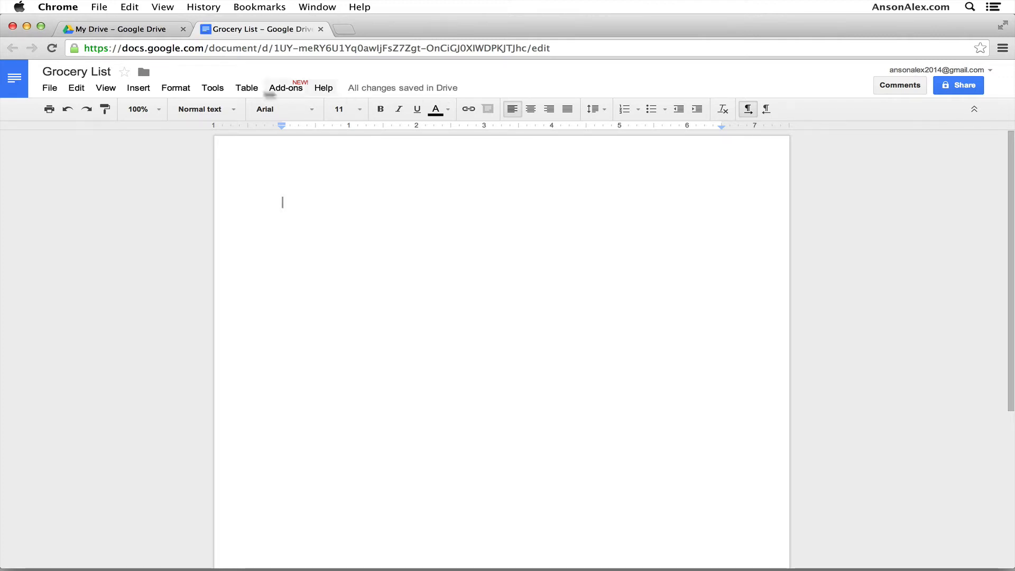
Refresh the My Drive file list to check for the Grocery List document, and return to the document.
{"action": "left_click", "coordinate": [144, 30]}
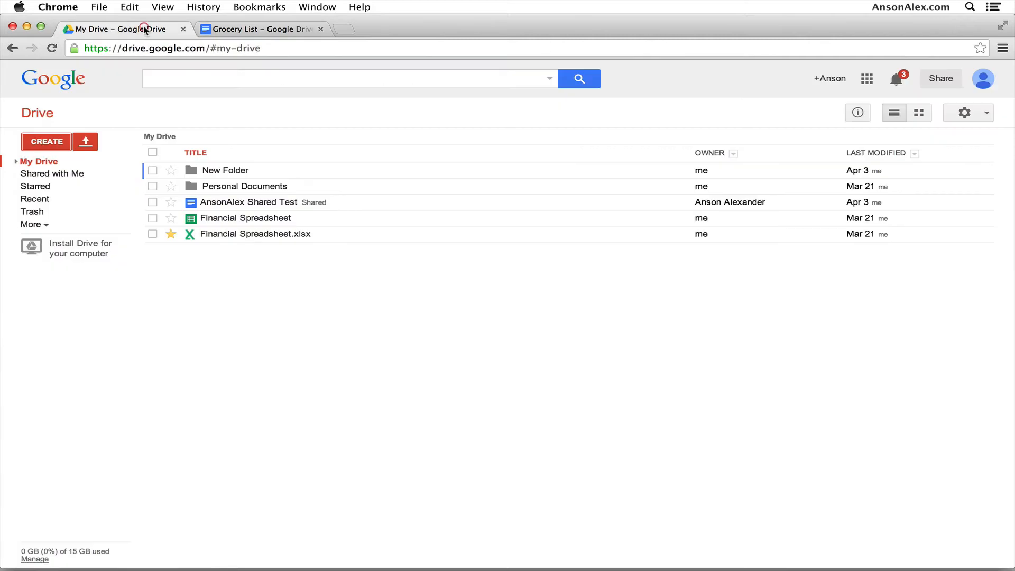
{"action": "left_click", "coordinate": [52, 48]}
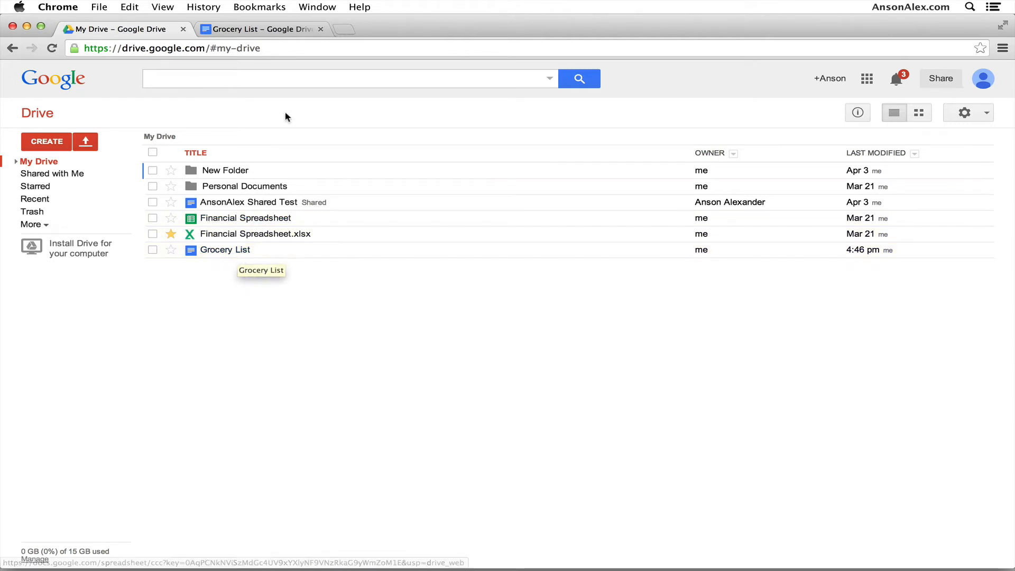
{"action": "left_click", "coordinate": [271, 30]}
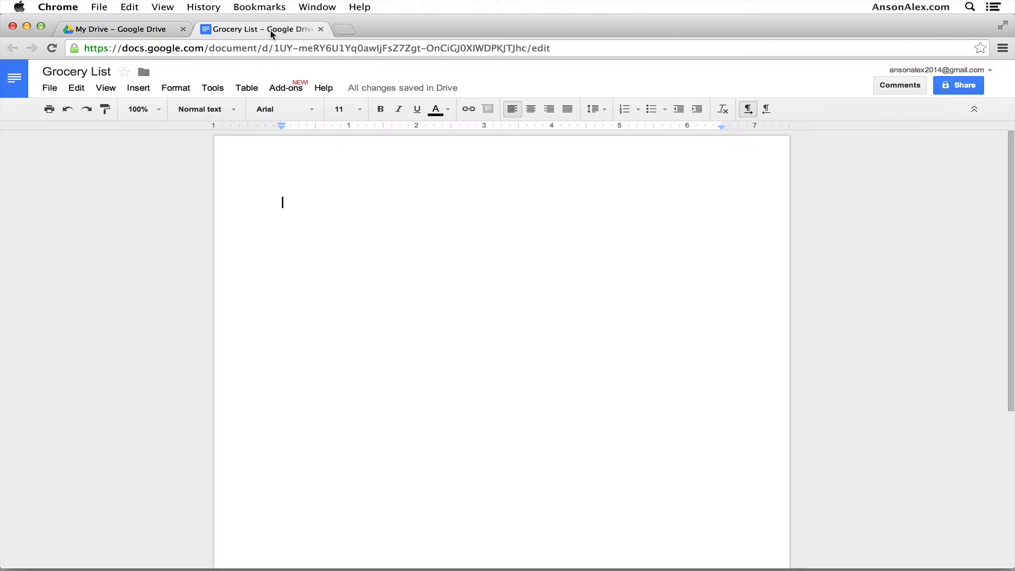
Enter Onions, Carrots, Tomatoes, Ice Cream and Milk on separate lines in the document.
{"action": "left_click", "coordinate": [309, 190]}
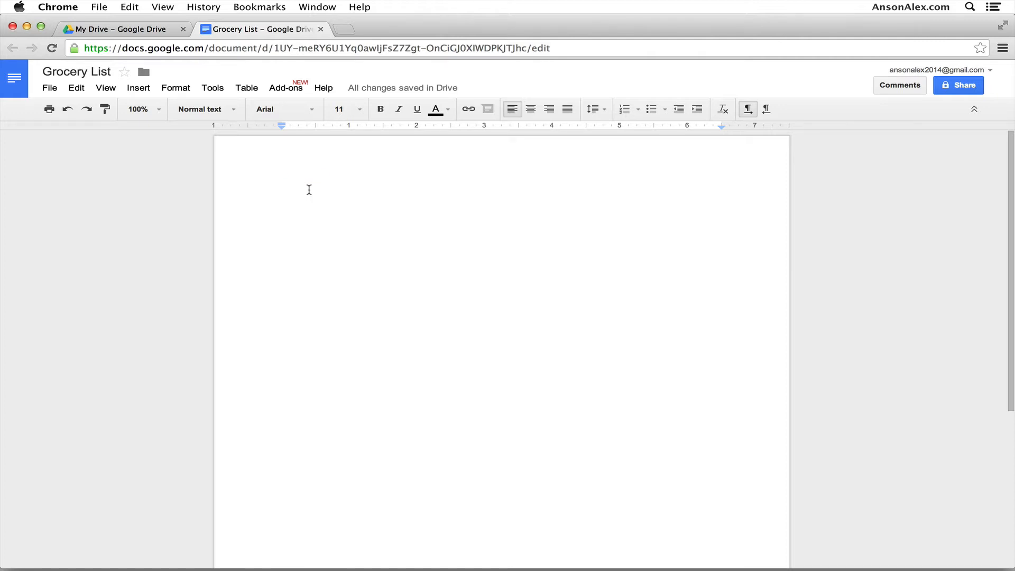
{"action": "type", "text": "Onions"}
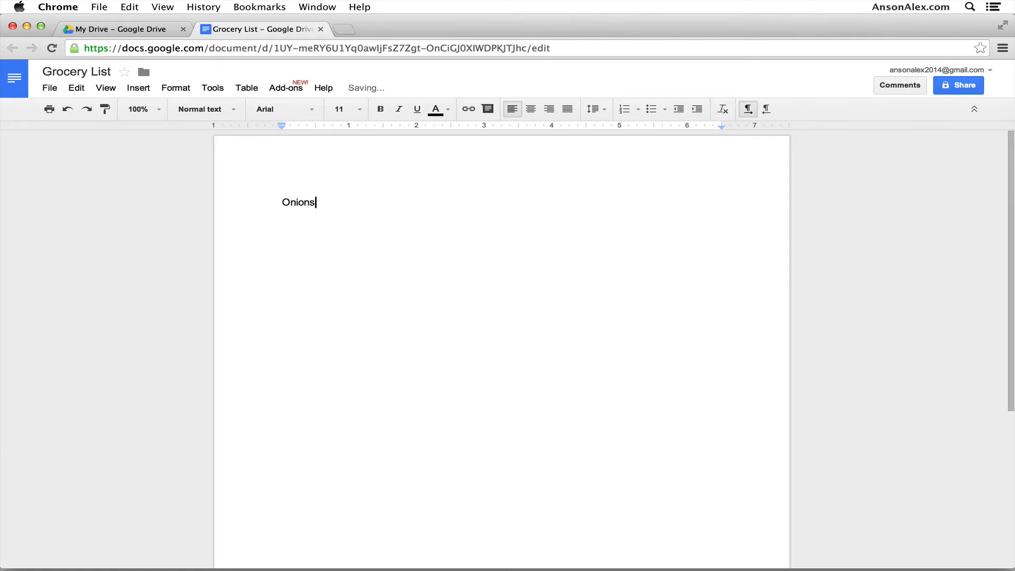
{"action": "key", "text": "Return"}
{"action": "type", "text": "Carrots"}
{"action": "key", "text": "Return"}
{"action": "type", "text": "Tomartoes"}
{"action": "key", "text": "Return"}
{"action": "key", "text": "BackSpace"}
{"action": "key", "text": "BackSpace"}
{"action": "key", "text": "BackSpace"}
{"action": "key", "text": "BackSpace"}
{"action": "key", "text": "BackSpace"}
{"action": "key", "text": "BackSpace"}
{"action": "type", "text": "toes"}
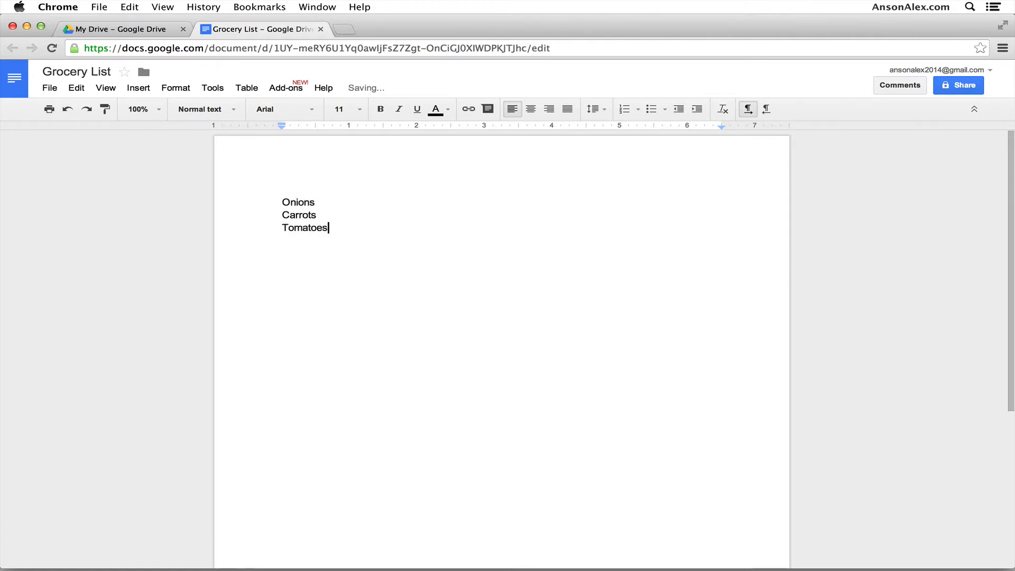
{"action": "key", "text": "Return"}
{"action": "type", "text": "Ice Cream"}
{"action": "key", "text": "Return"}
{"action": "type", "text": "Milk"}
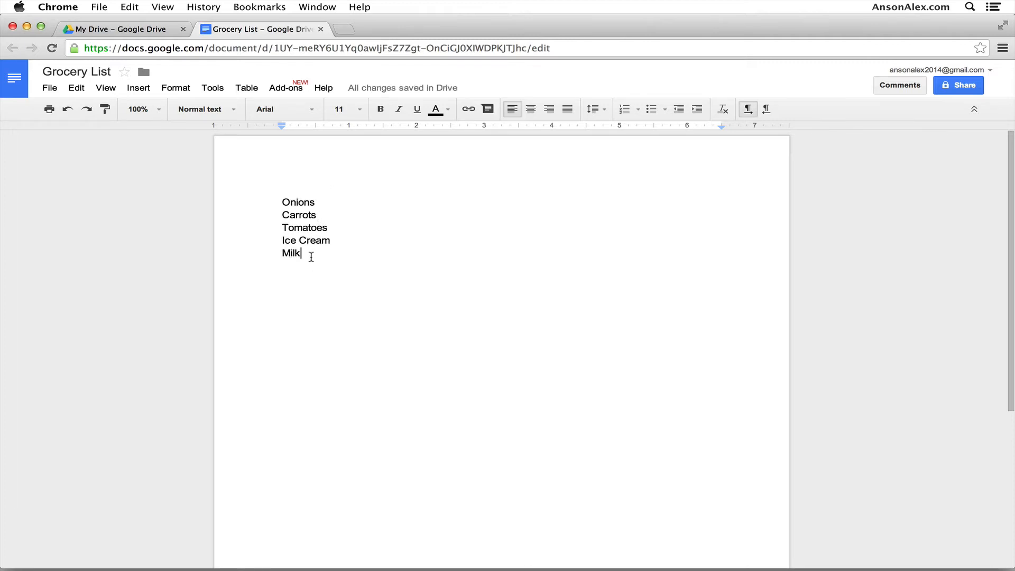
Turn all five grocery items into a numbered list and make them bold, italic and underlined.
{"action": "left_click_drag", "start_coordinate": [312, 257], "coordinate": [277, 200]}
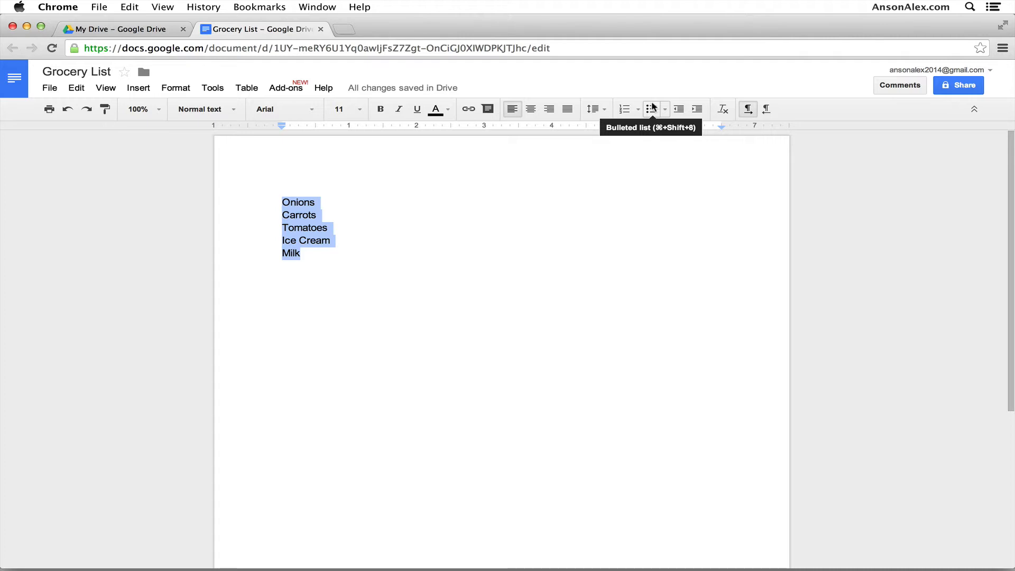
{"action": "left_click", "coordinate": [626, 110]}
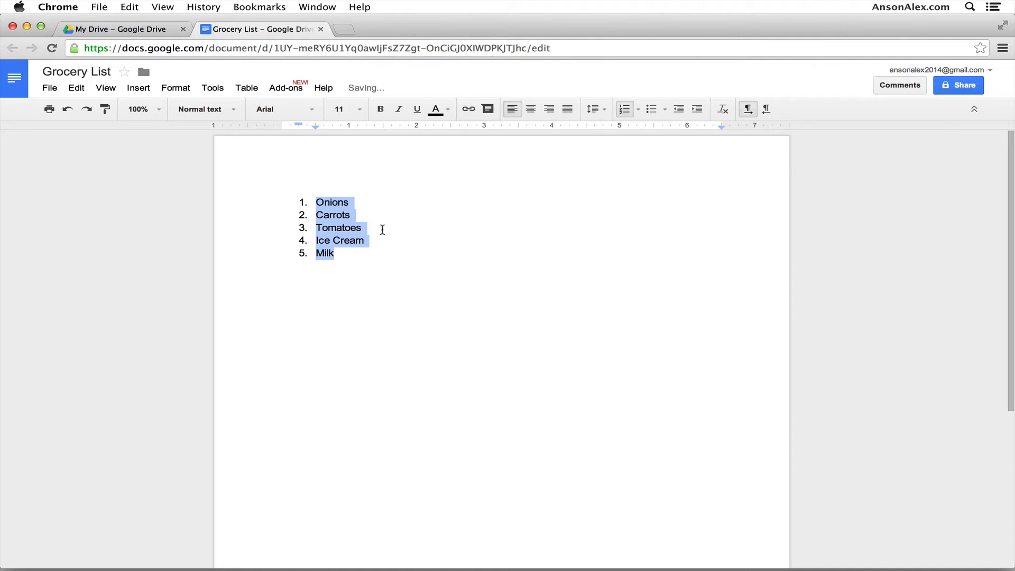
{"action": "left_click", "coordinate": [380, 110]}
{"action": "left_click", "coordinate": [398, 110]}
{"action": "left_click", "coordinate": [417, 109]}
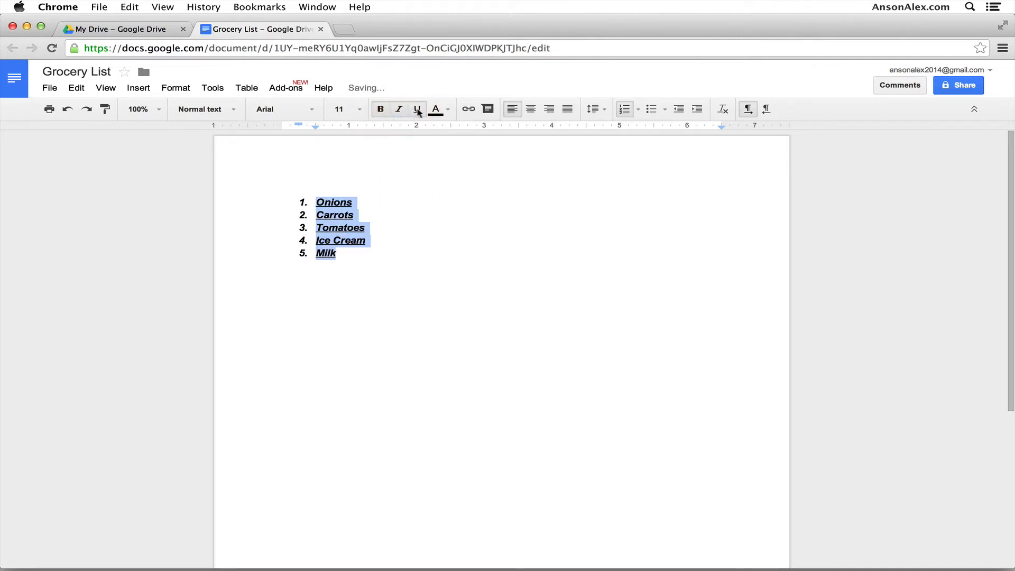
Remove the underline and italics from the numbered items.
{"action": "left_click", "coordinate": [418, 109]}
{"action": "left_click", "coordinate": [399, 110]}
{"action": "left_click", "coordinate": [377, 225]}
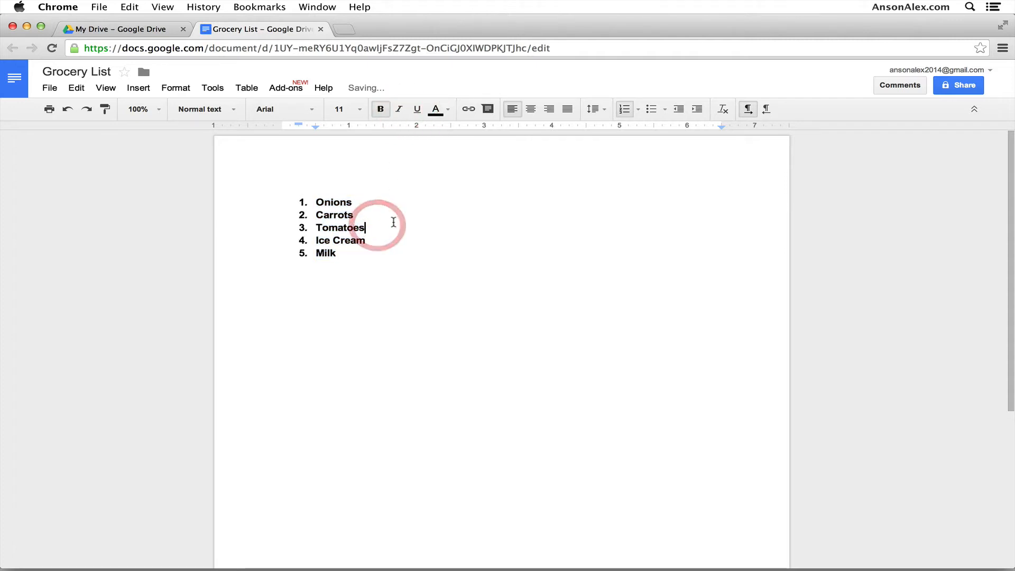
Try red as the text colour for the whole numbered list and restore it to black.
{"action": "left_click_drag", "start_coordinate": [354, 252], "coordinate": [294, 200]}
{"action": "left_click", "coordinate": [448, 109]}
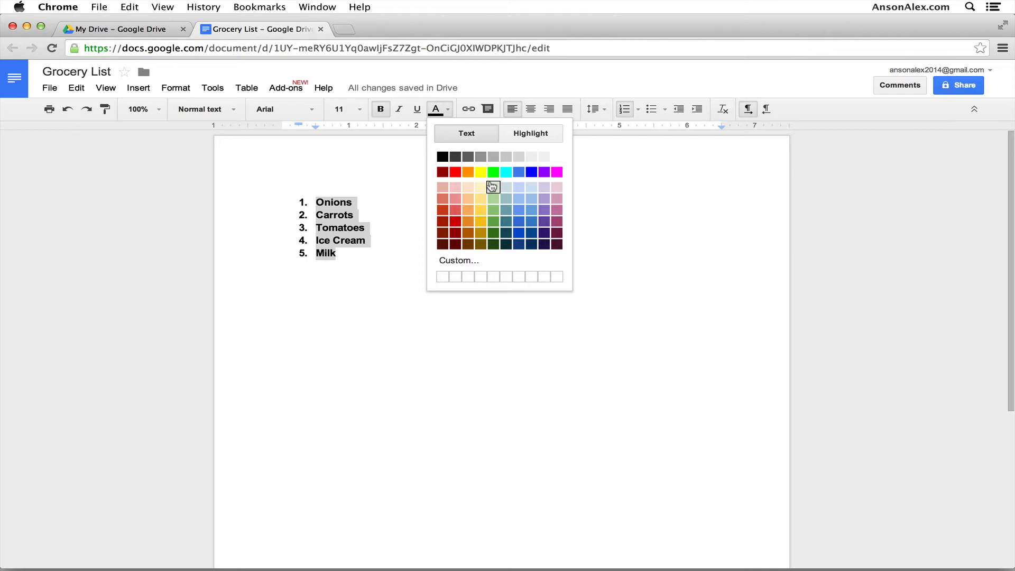
{"action": "left_click", "coordinate": [455, 172]}
{"action": "left_click", "coordinate": [437, 111]}
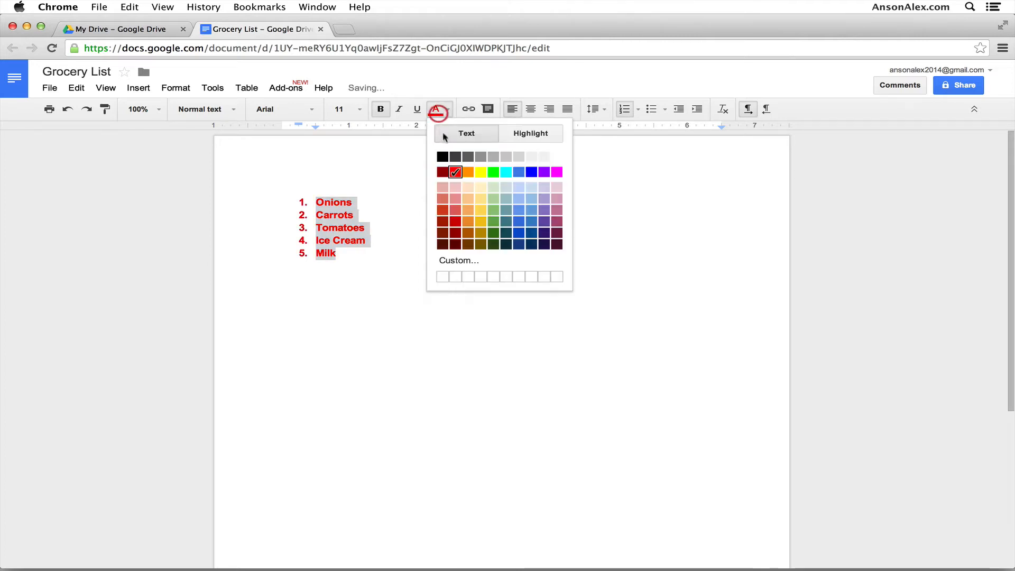
{"action": "left_click", "coordinate": [443, 157]}
{"action": "left_click", "coordinate": [352, 110]}
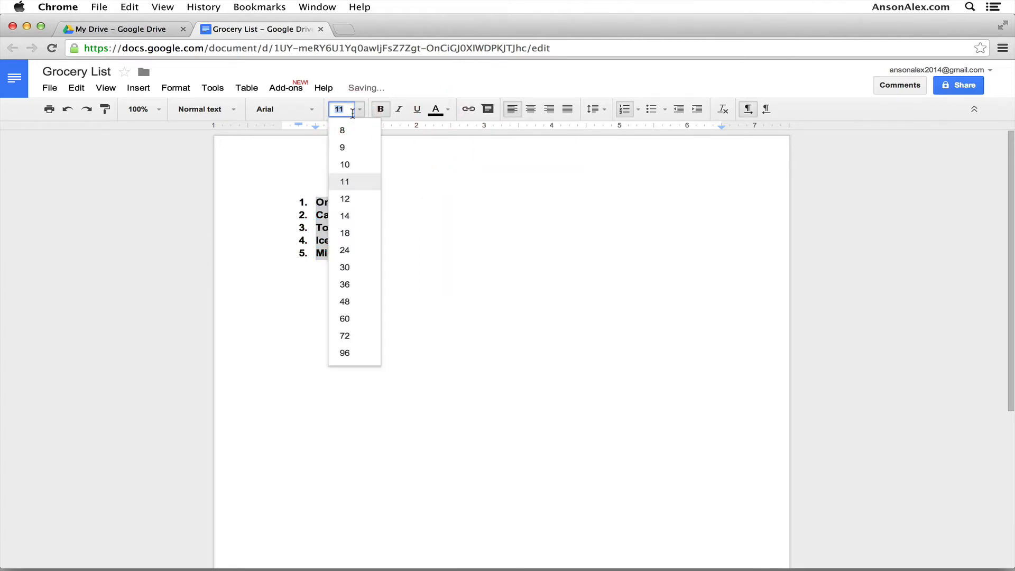
{"action": "left_click", "coordinate": [306, 111]}
{"action": "left_click", "coordinate": [291, 111]}
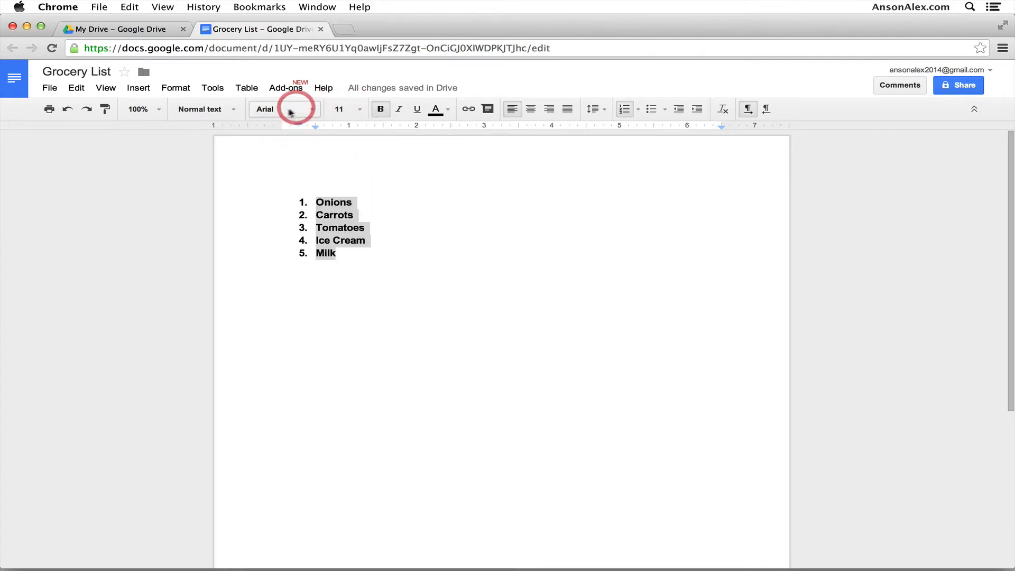
{"action": "left_click", "coordinate": [154, 109]}
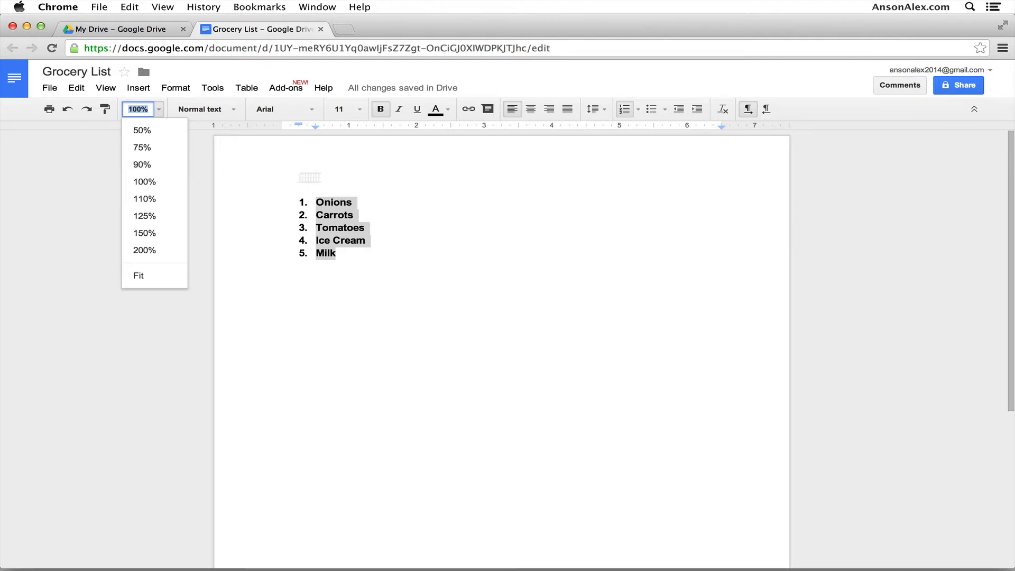
{"action": "left_click", "coordinate": [427, 173]}
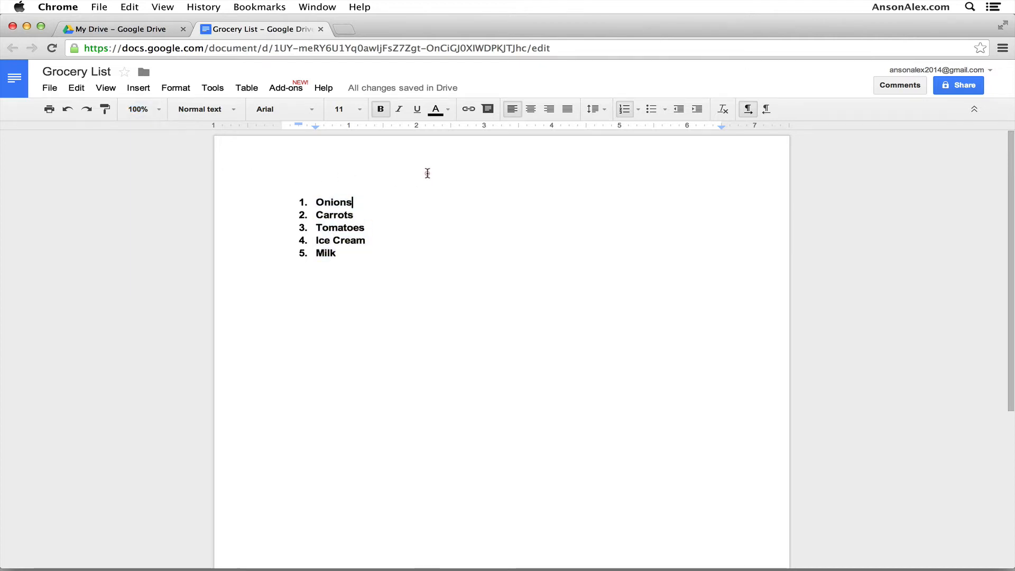
Try right alignment on Onions, and right and center alignment on the whole list, restoring left alignment each time.
{"action": "left_click", "coordinate": [549, 110]}
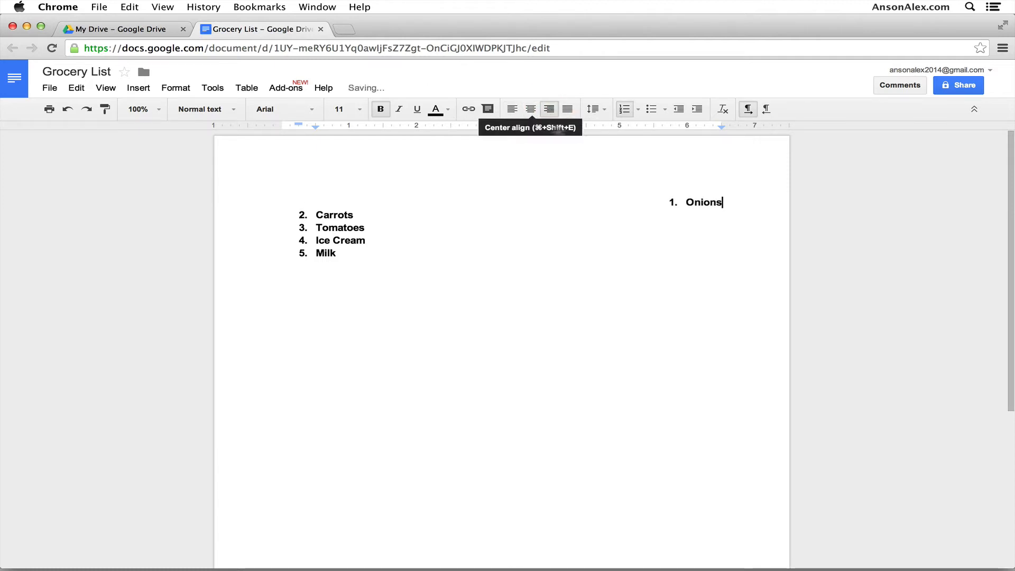
{"action": "left_click", "coordinate": [512, 111]}
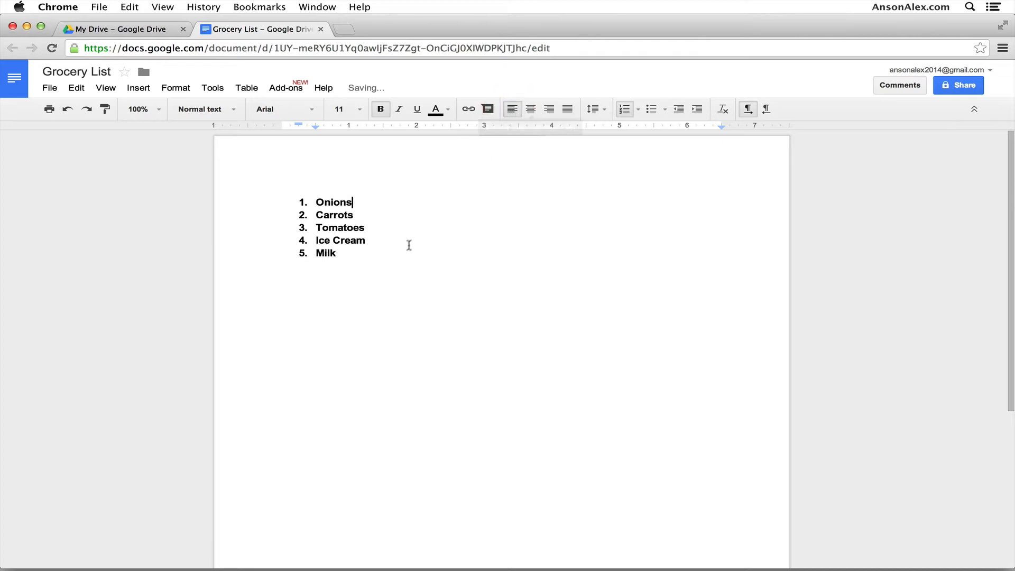
{"action": "left_click_drag", "start_coordinate": [408, 246], "coordinate": [272, 170]}
{"action": "left_click", "coordinate": [551, 112]}
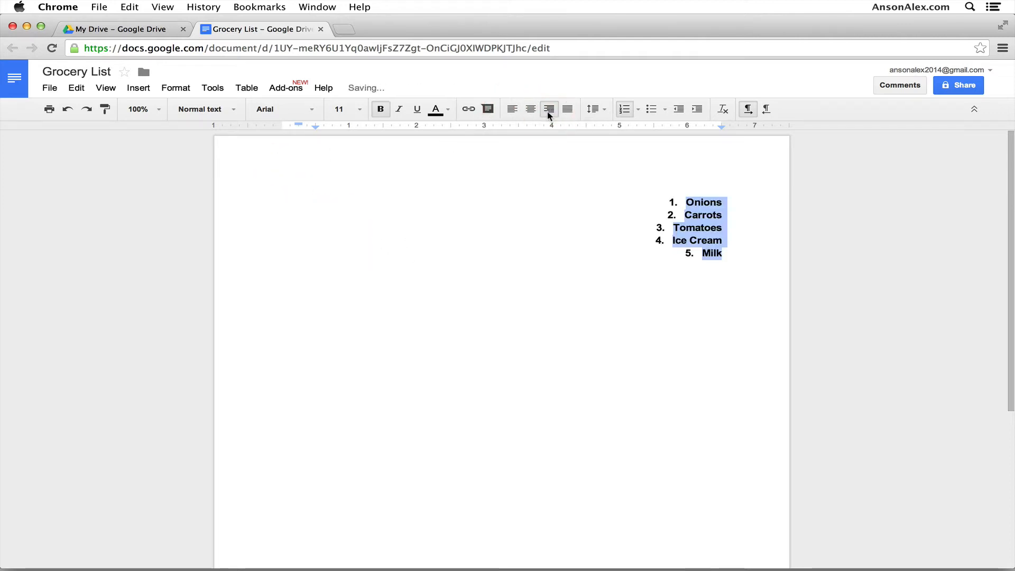
{"action": "left_click", "coordinate": [530, 111]}
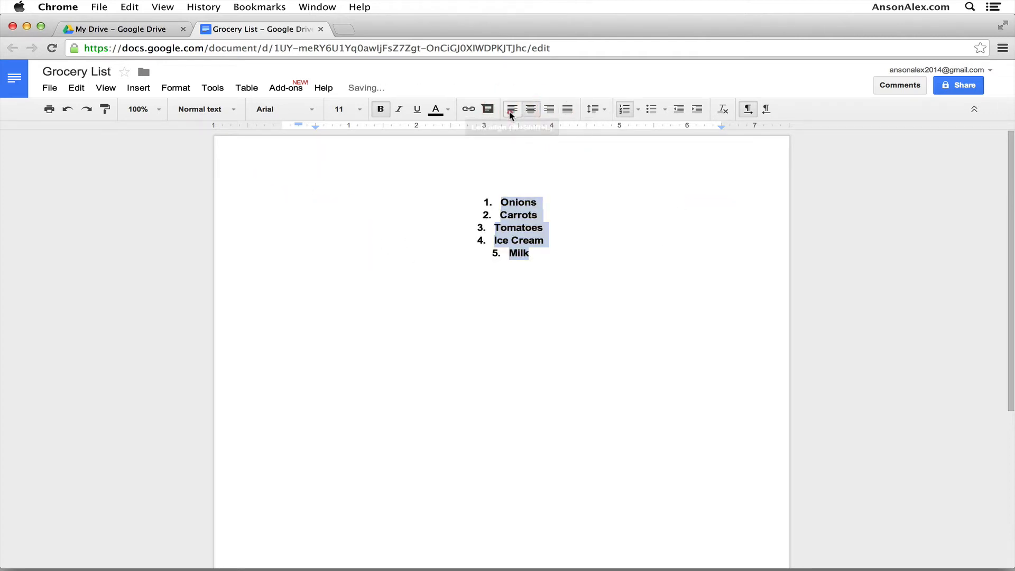
{"action": "left_click", "coordinate": [511, 110]}
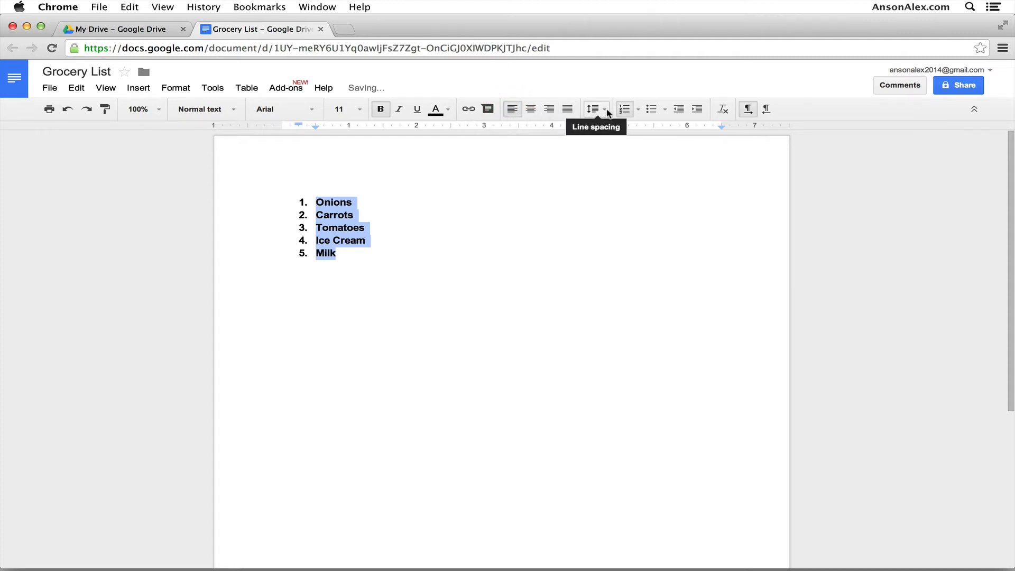
Try double line spacing on the whole list and settle on single spacing.
{"action": "left_click", "coordinate": [593, 110]}
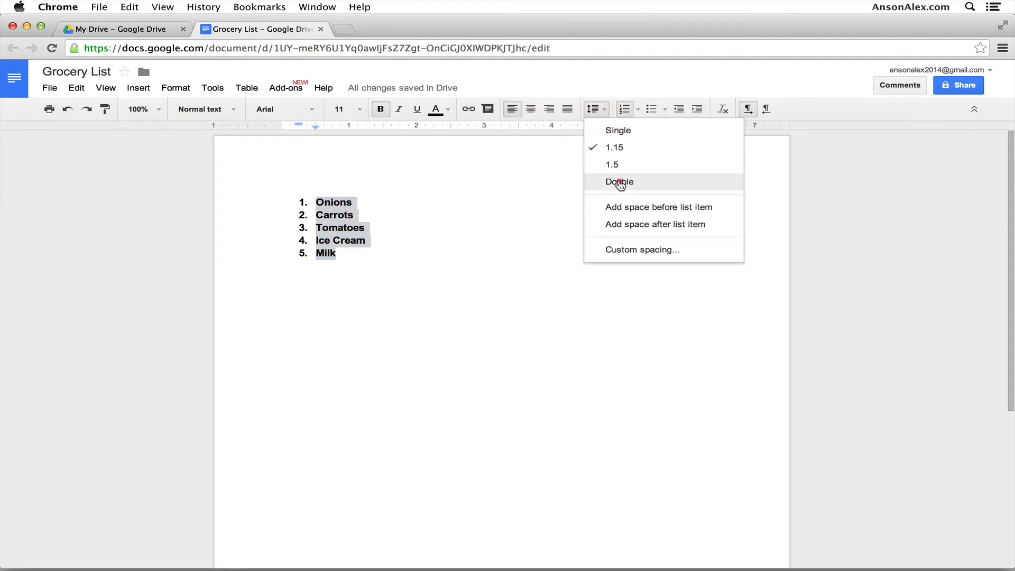
{"action": "left_click", "coordinate": [620, 183]}
{"action": "left_click", "coordinate": [599, 109]}
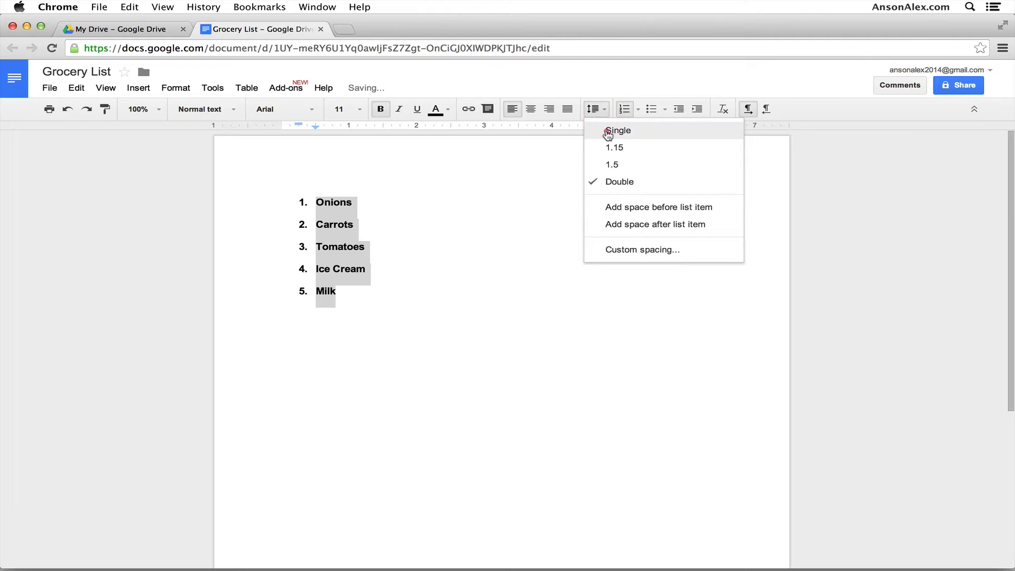
{"action": "left_click", "coordinate": [608, 131]}
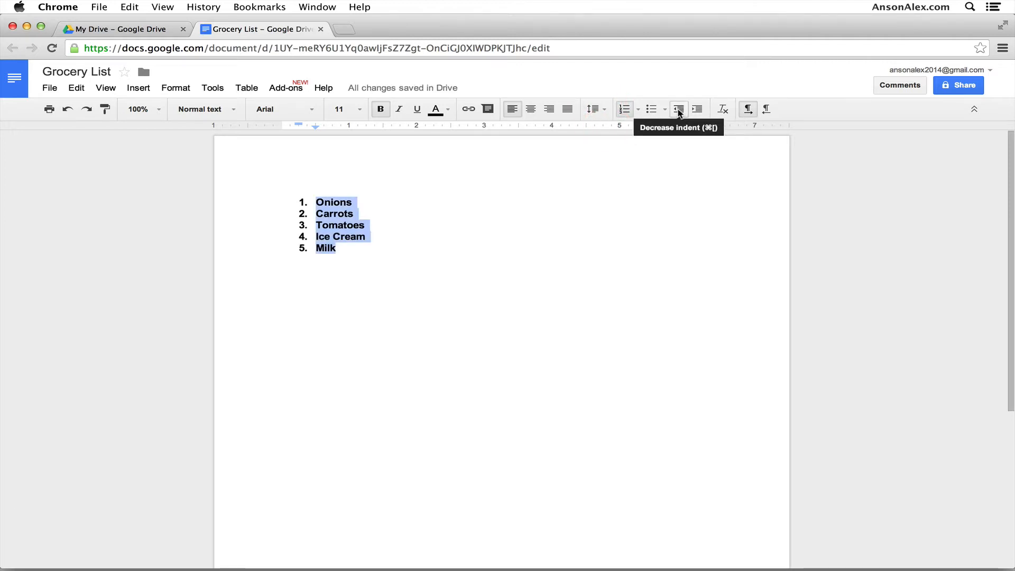
Increase the list's indent by one level and decrease it back again.
{"action": "left_click", "coordinate": [697, 109]}
{"action": "left_click", "coordinate": [677, 109]}
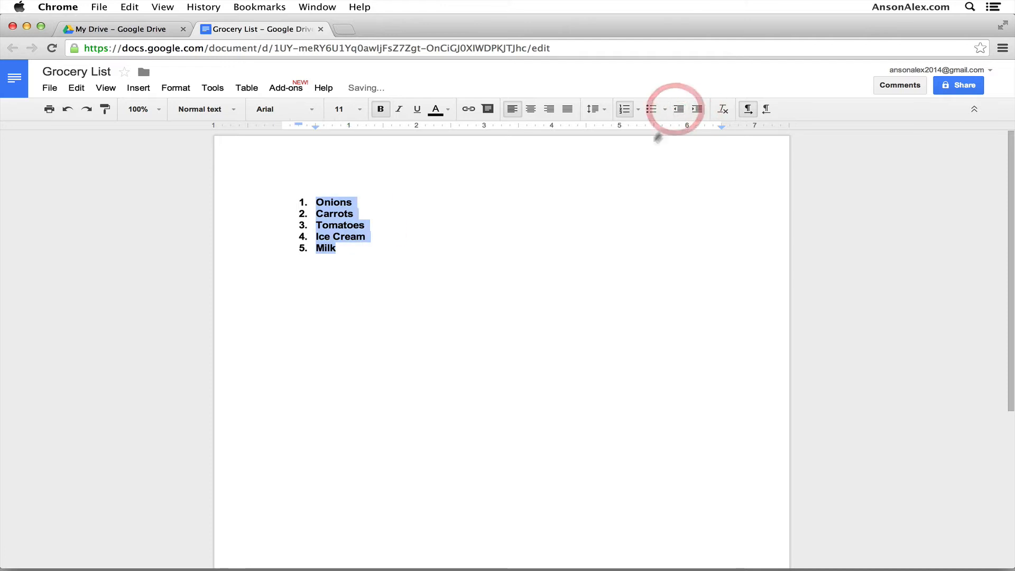
Deselect the list and close the Grocery List document to return to My Drive.
{"action": "left_click", "coordinate": [615, 183]}
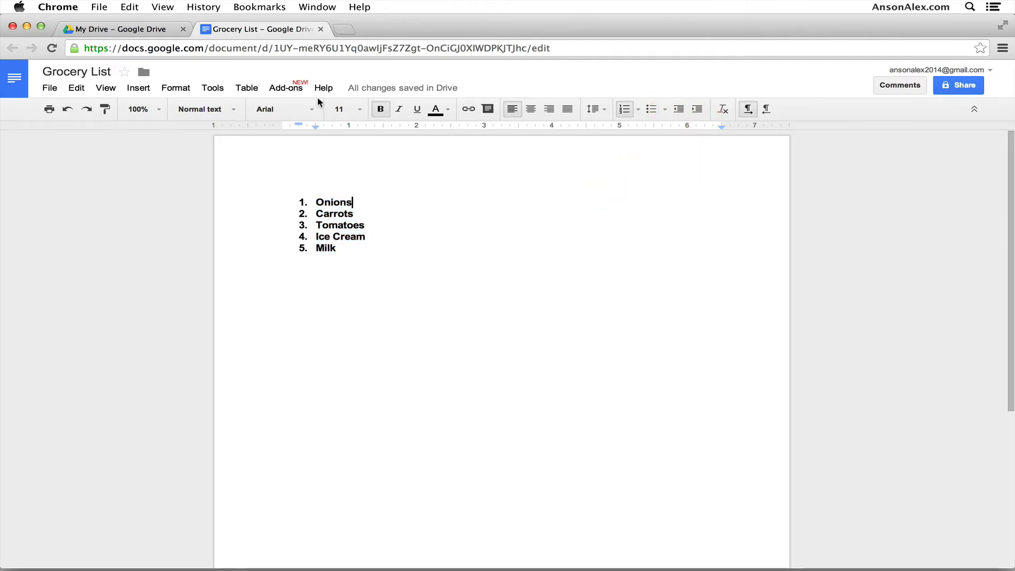
{"action": "left_click", "coordinate": [321, 29]}
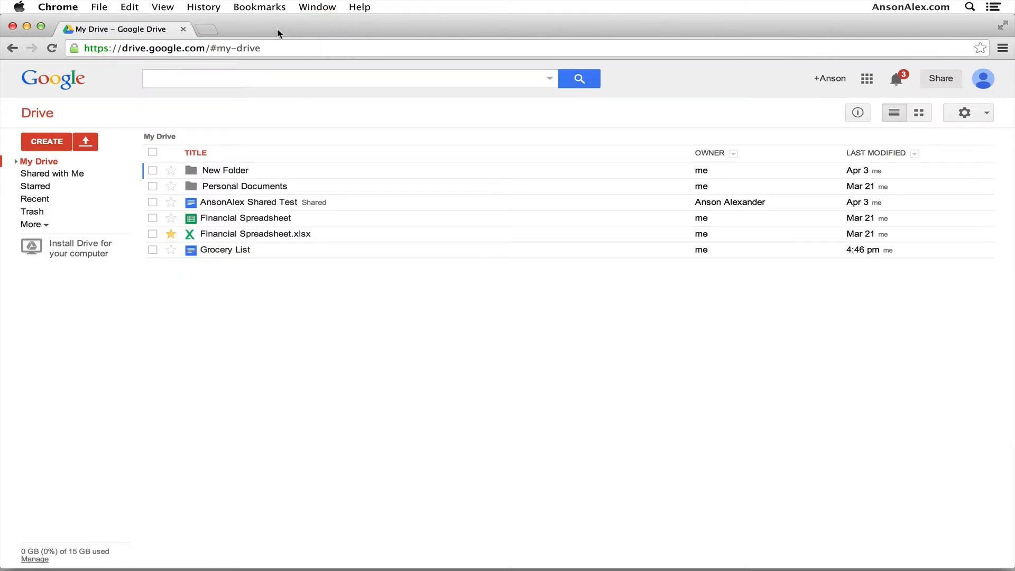
Open the Grocery List document and show its revision history with more detailed revisions.
{"action": "left_click", "coordinate": [248, 251]}
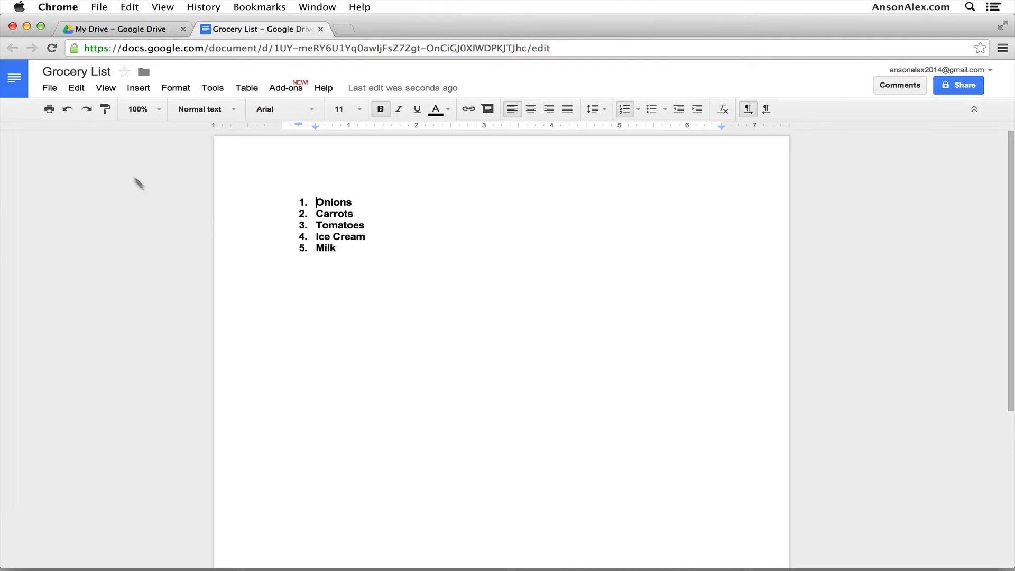
{"action": "left_click", "coordinate": [55, 88]}
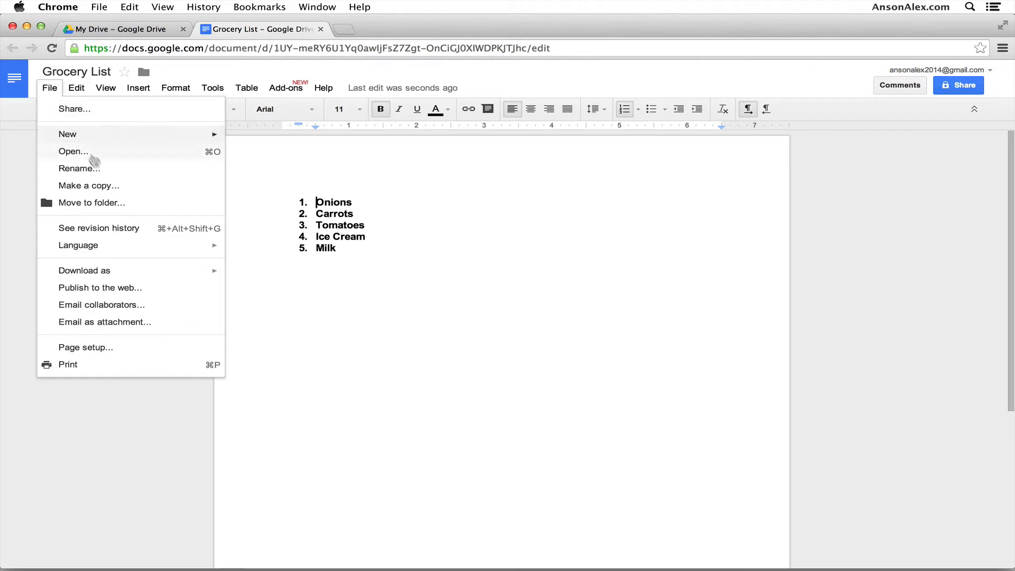
{"action": "left_click", "coordinate": [147, 233]}
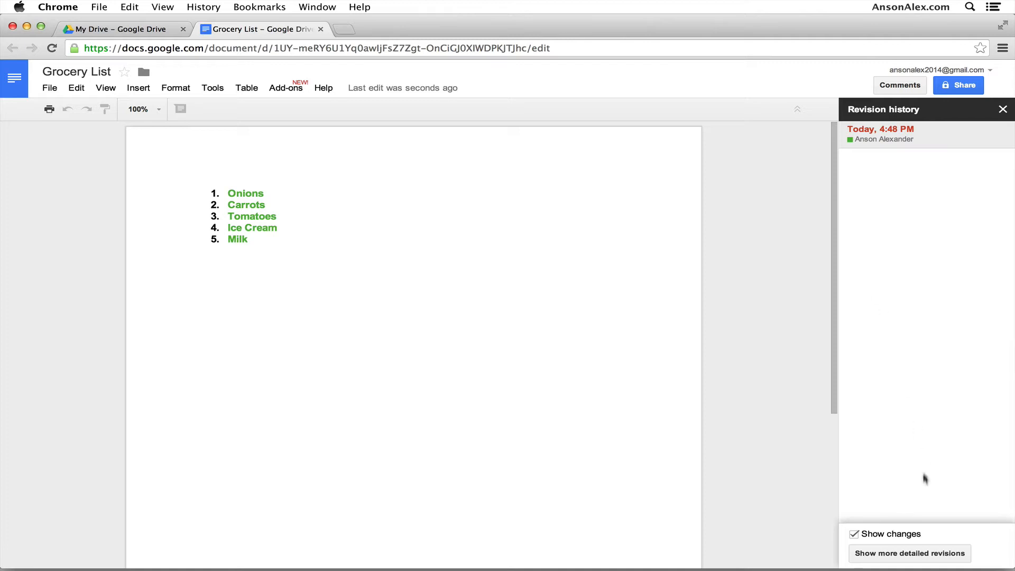
{"action": "left_click", "coordinate": [940, 556]}
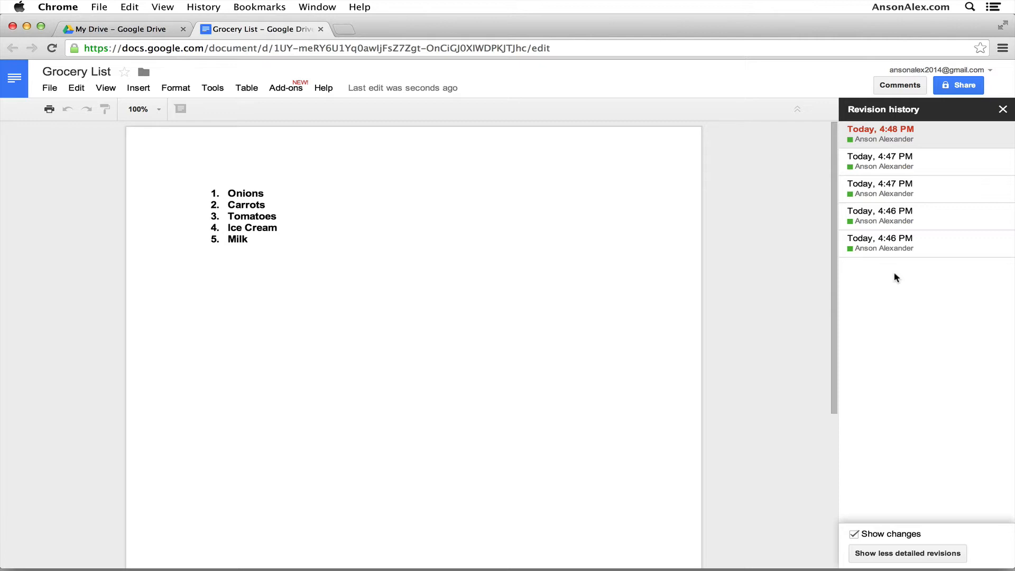
Preview the earlier 4:47 PM and 4:46 PM revisions against the latest one and close the revision history without restoring any.
{"action": "left_click", "coordinate": [895, 163]}
{"action": "left_click", "coordinate": [896, 192]}
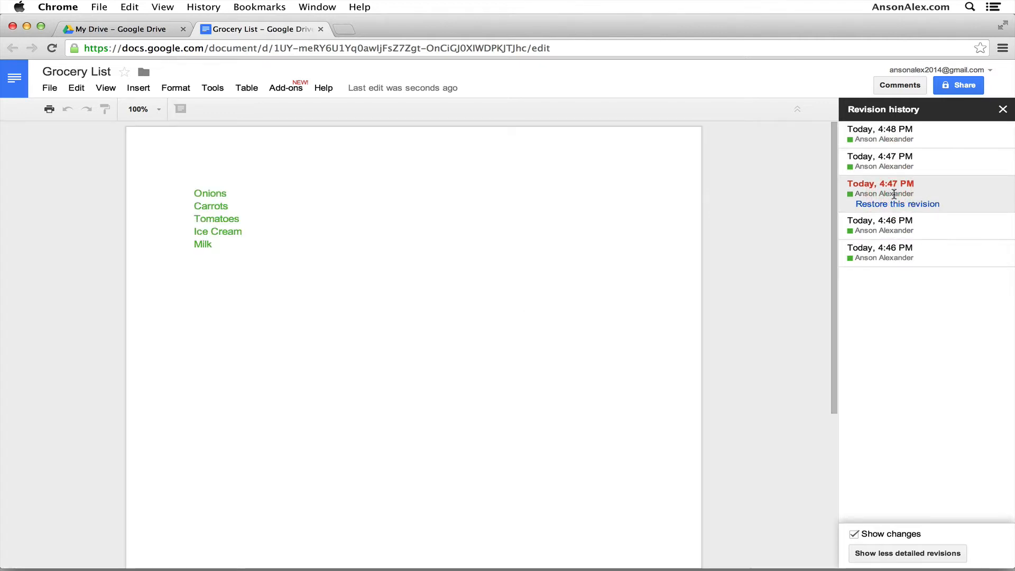
{"action": "left_click", "coordinate": [886, 223]}
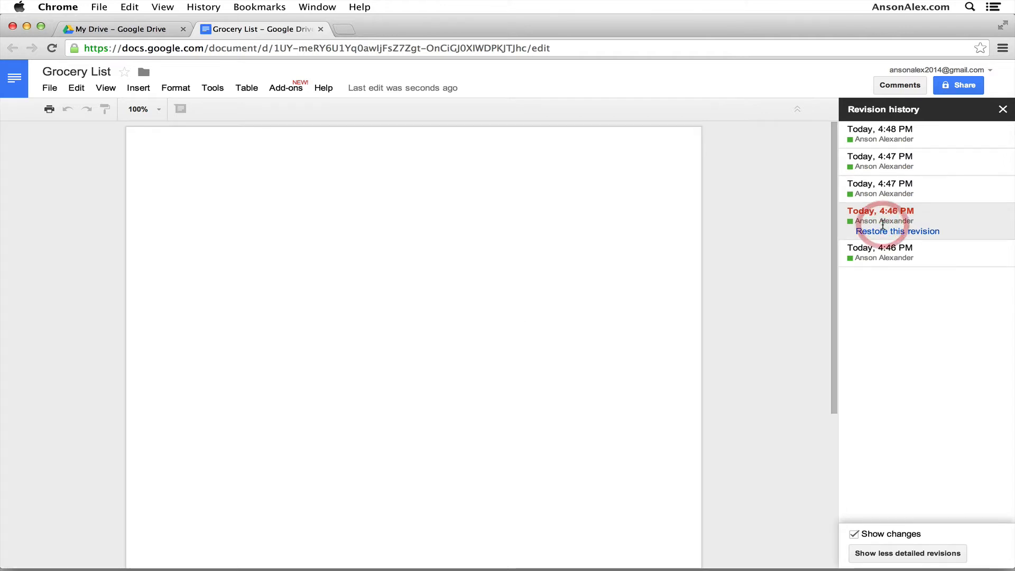
{"action": "left_click", "coordinate": [881, 139]}
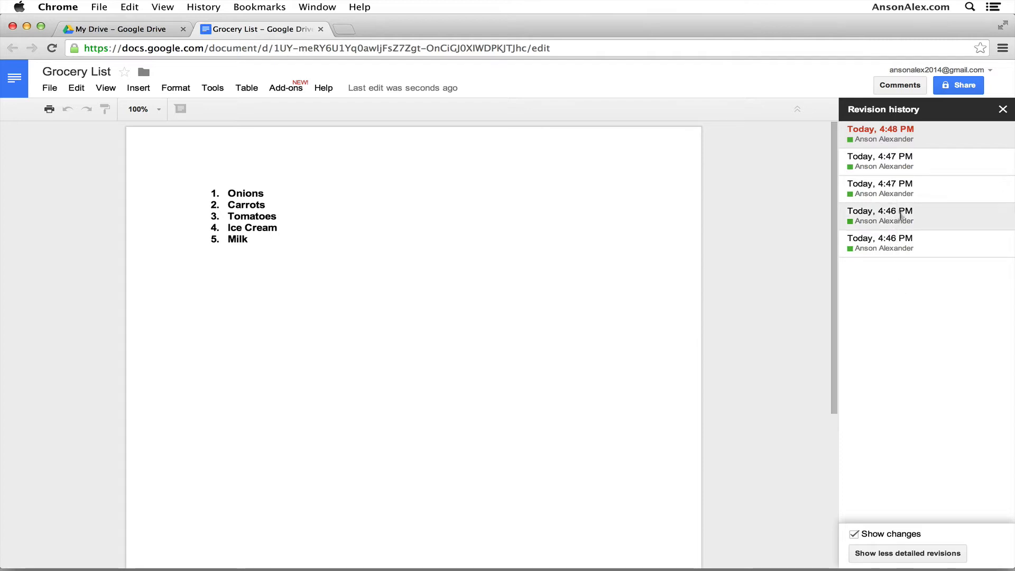
{"action": "left_click", "coordinate": [893, 193]}
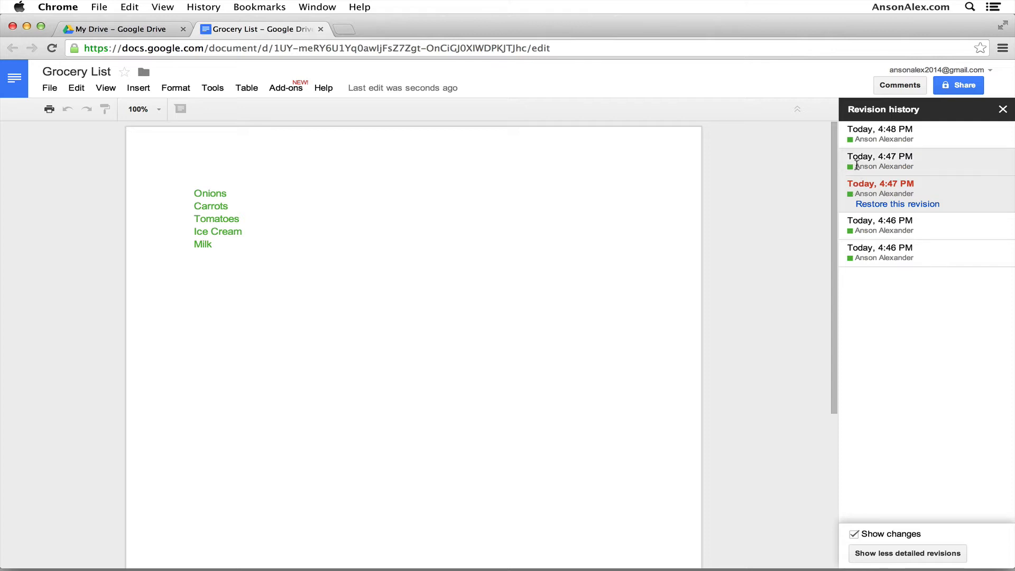
{"action": "left_click", "coordinate": [1003, 110]}
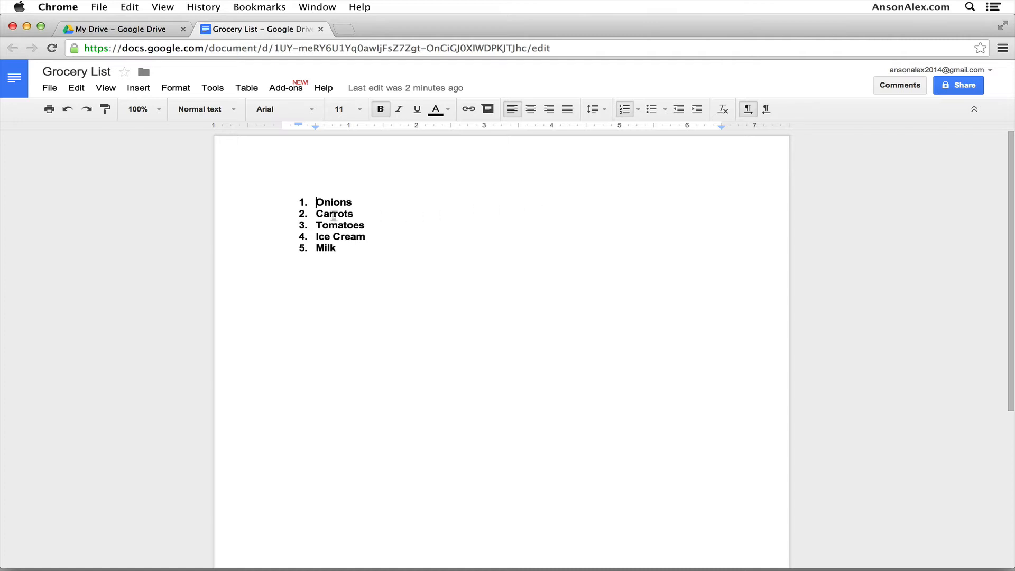
Add the comment "Make sure you get red onions" to the word Onions in the list.
{"action": "left_click_drag", "start_coordinate": [314, 204], "coordinate": [351, 203]}
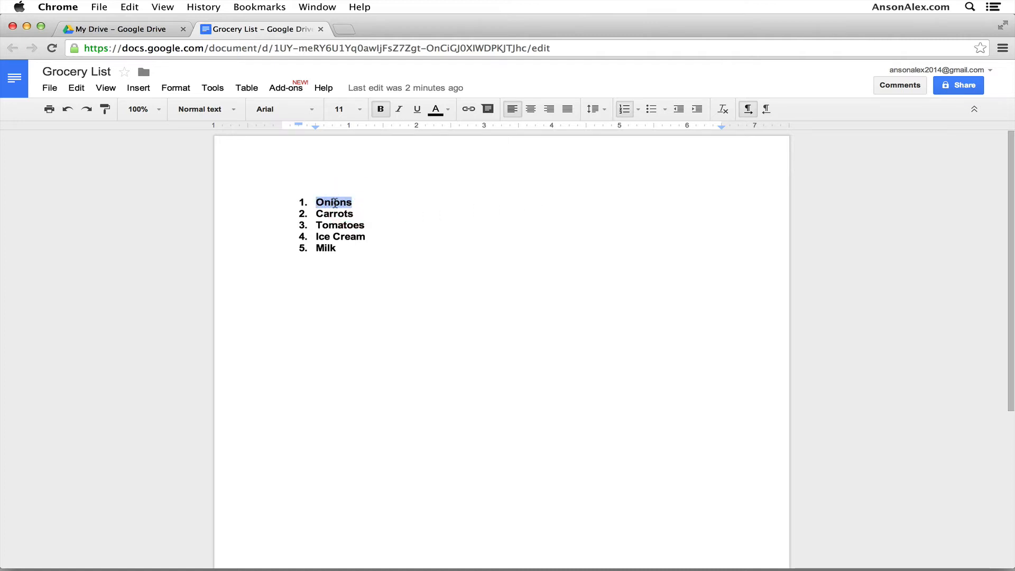
{"action": "right_click", "coordinate": [335, 202]}
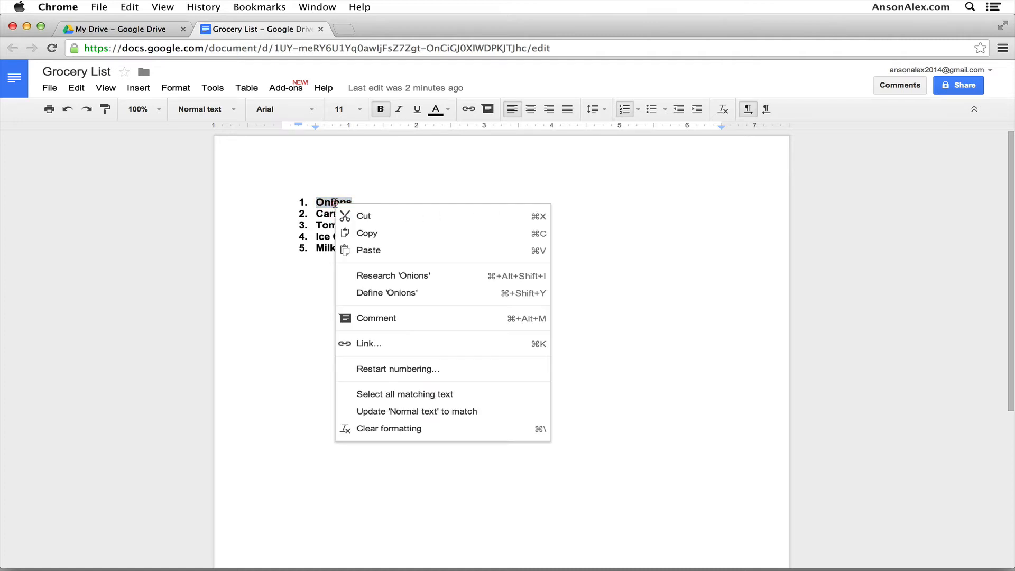
{"action": "left_click", "coordinate": [419, 318]}
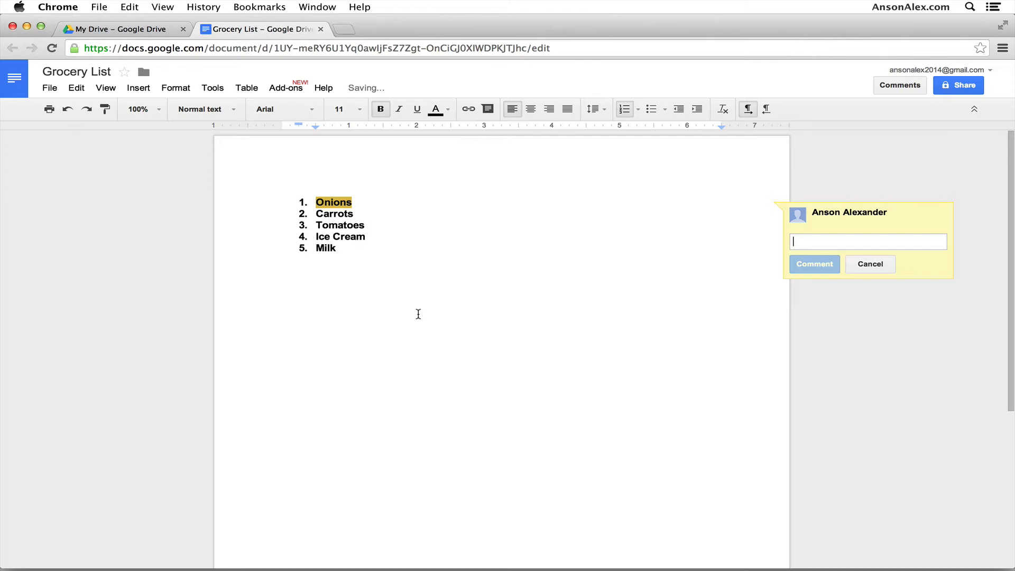
{"action": "type", "text": "Make sure you get"}
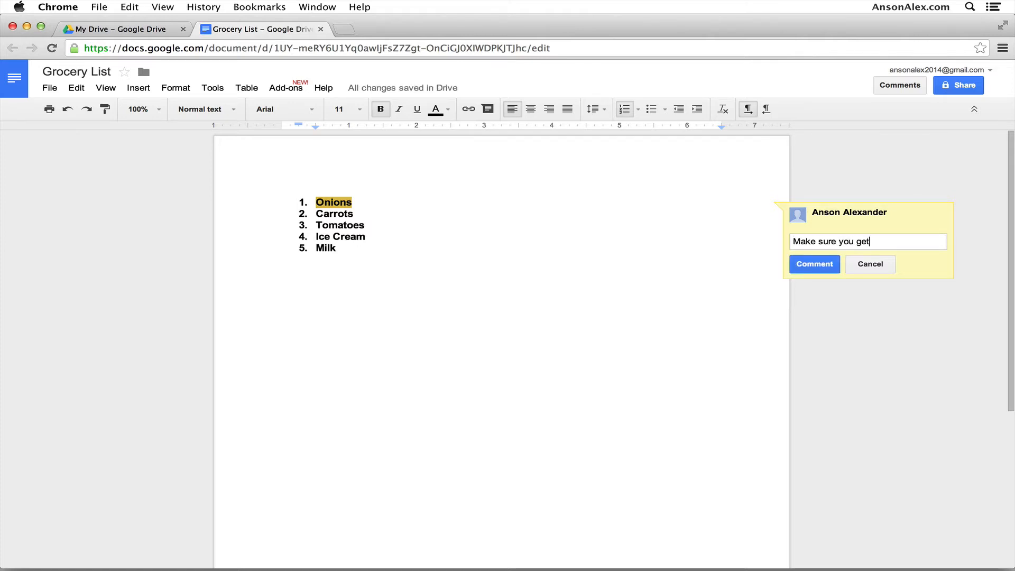
{"action": "type", "text": " red onions"}
{"action": "left_click", "coordinate": [807, 265]}
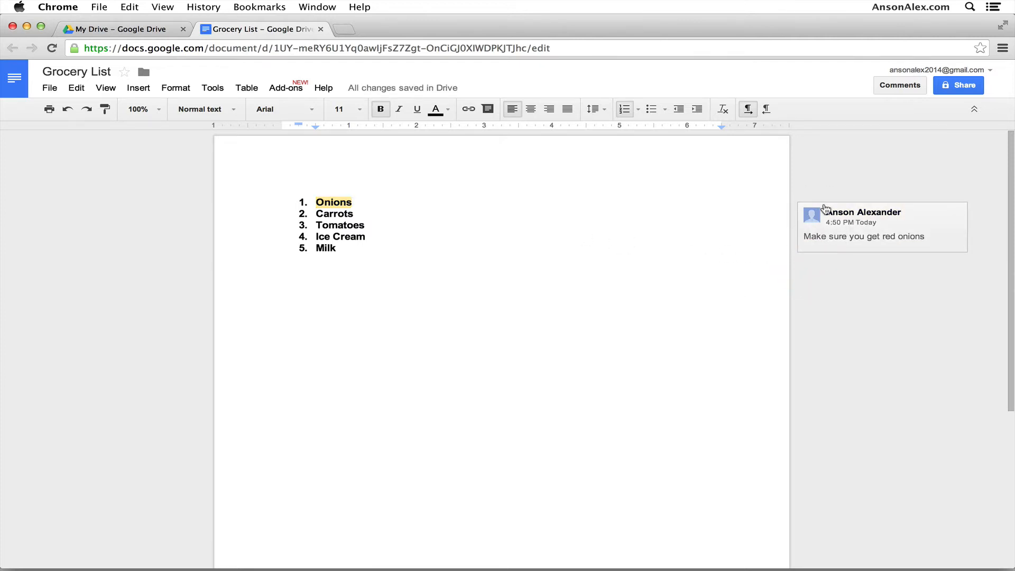
Examine how the comment and the highlighted word Onions are linked by selecting each of them.
{"action": "left_click", "coordinate": [336, 203]}
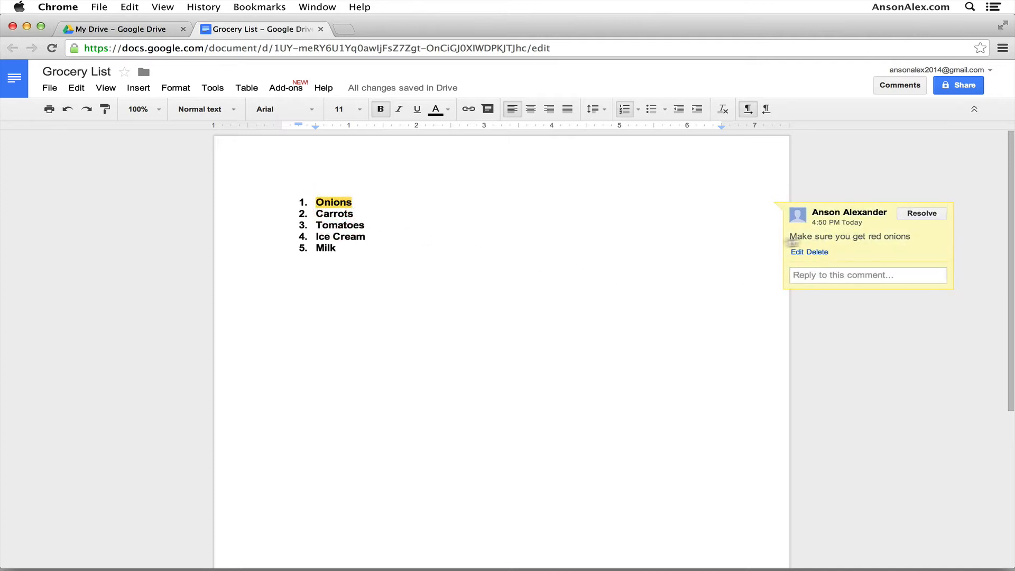
{"action": "left_click", "coordinate": [374, 228]}
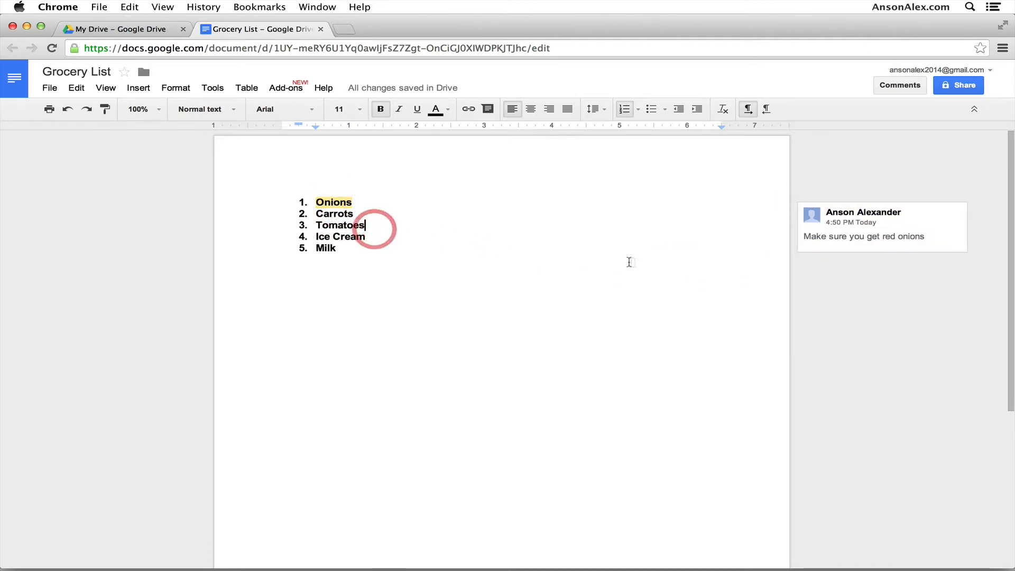
{"action": "left_click", "coordinate": [912, 228]}
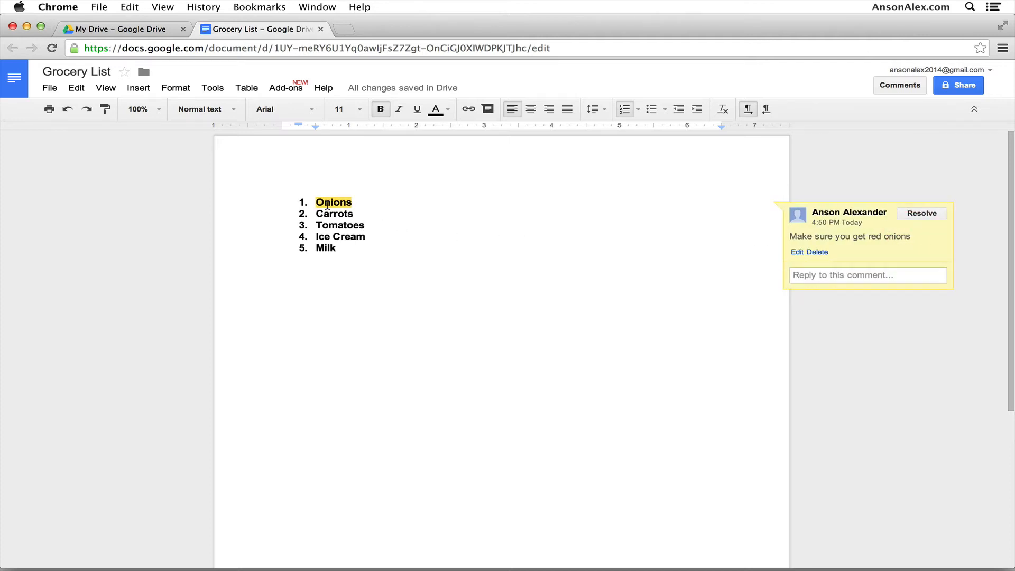
Resolve the Onions comment from the document's comment overview and close the overview.
{"action": "left_click", "coordinate": [900, 92]}
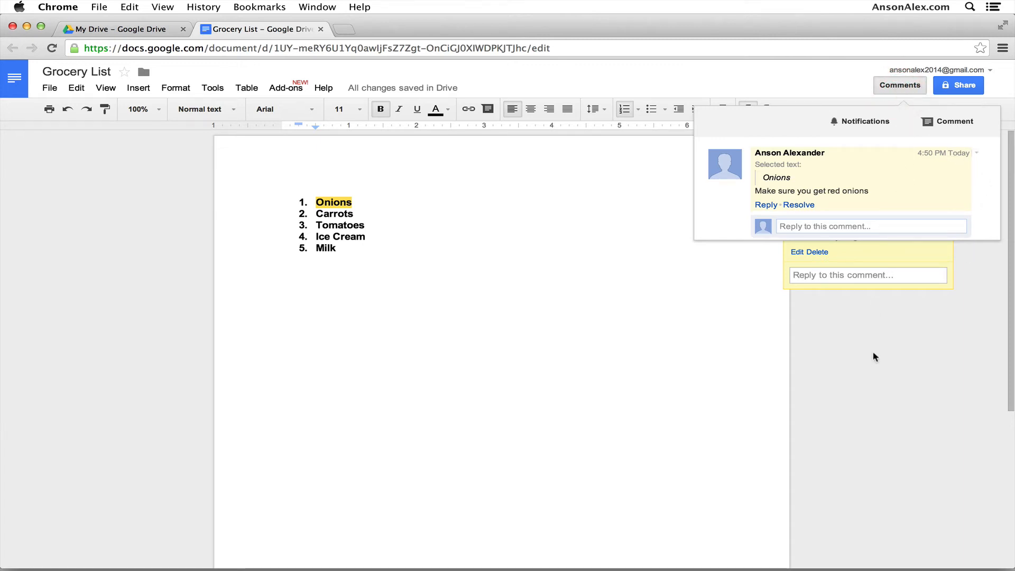
{"action": "left_click", "coordinate": [801, 210]}
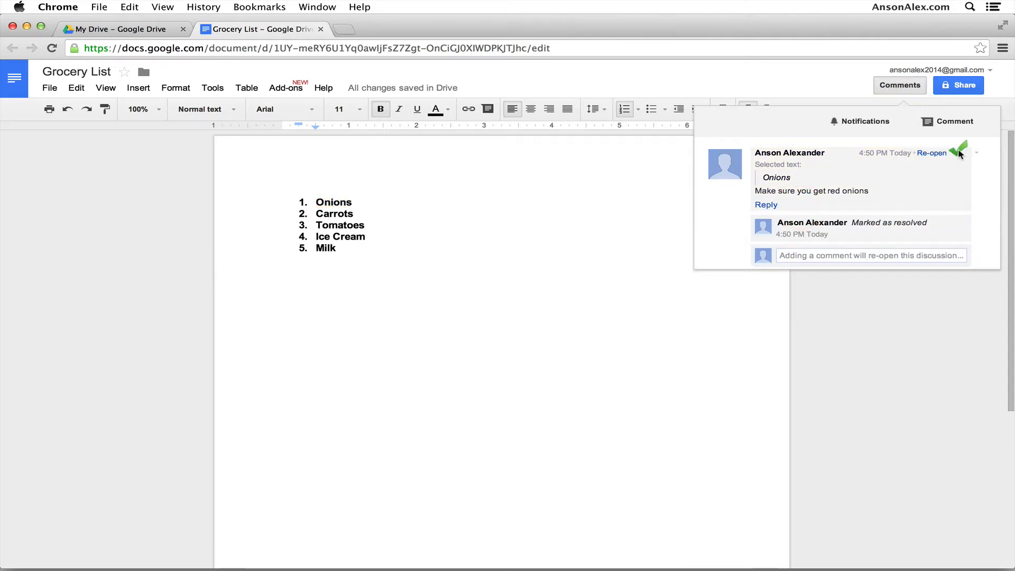
{"action": "left_click", "coordinate": [900, 86]}
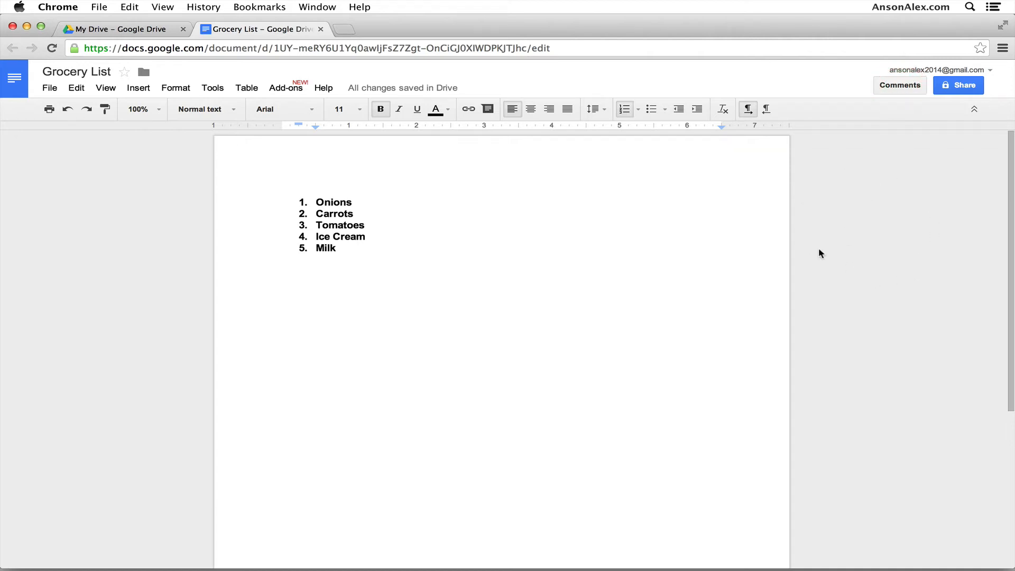
Re-open the resolved Onions comment from the comment overview and return to the document.
{"action": "left_click", "coordinate": [883, 91]}
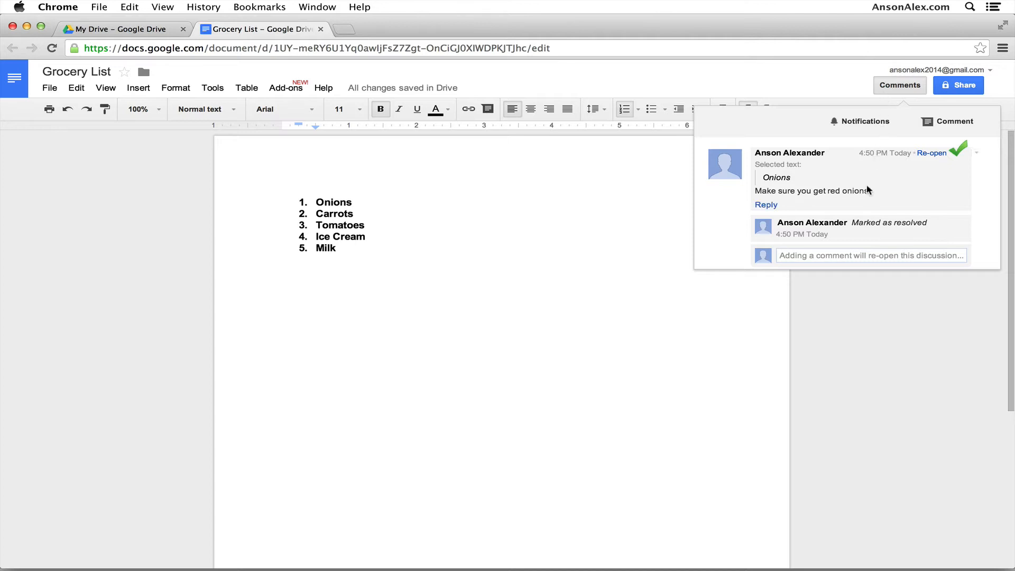
{"action": "left_click", "coordinate": [933, 153]}
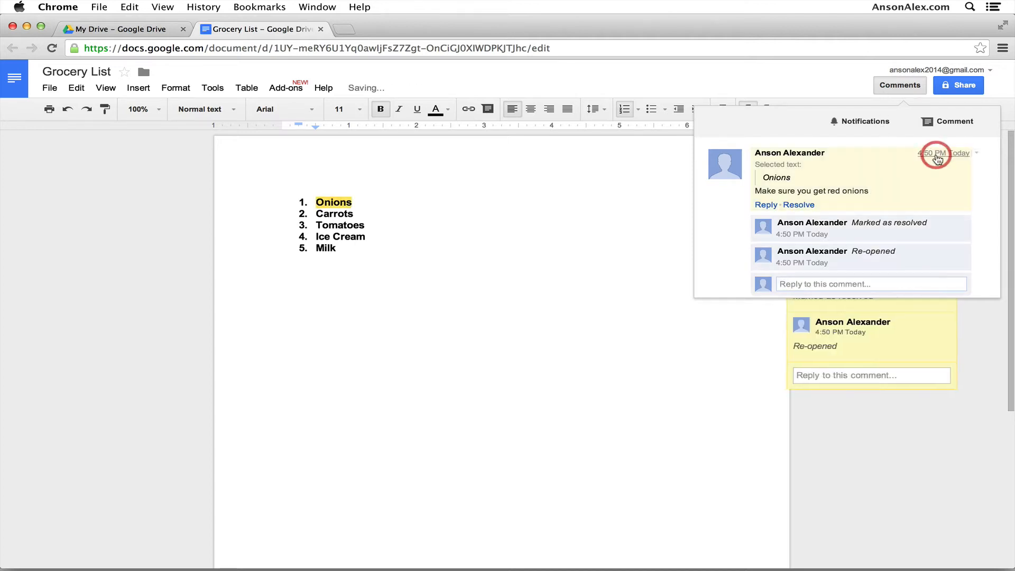
{"action": "left_click", "coordinate": [747, 357]}
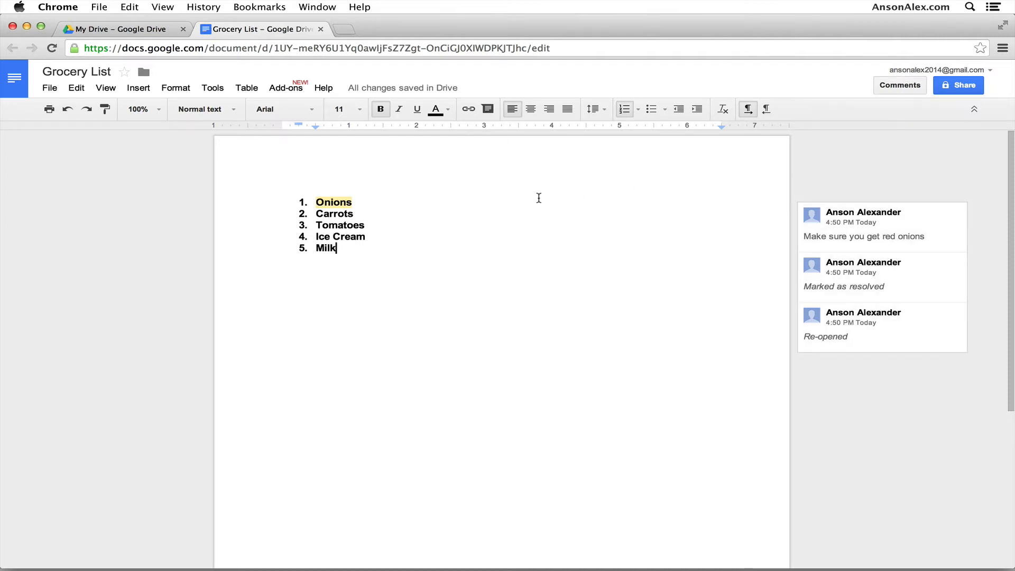
{"action": "left_click", "coordinate": [246, 88]}
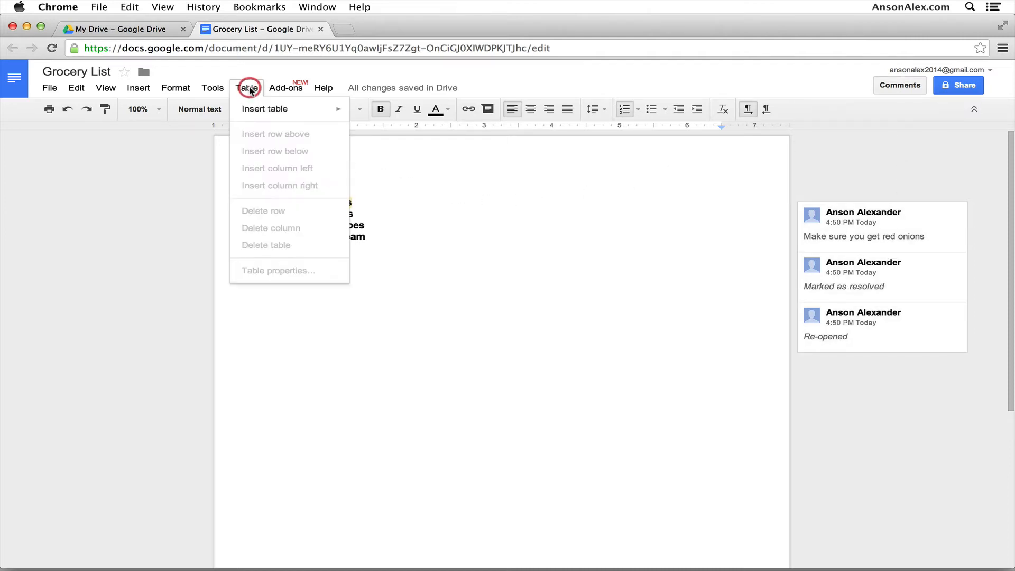
{"action": "mouse_move", "coordinate": [262, 115]}
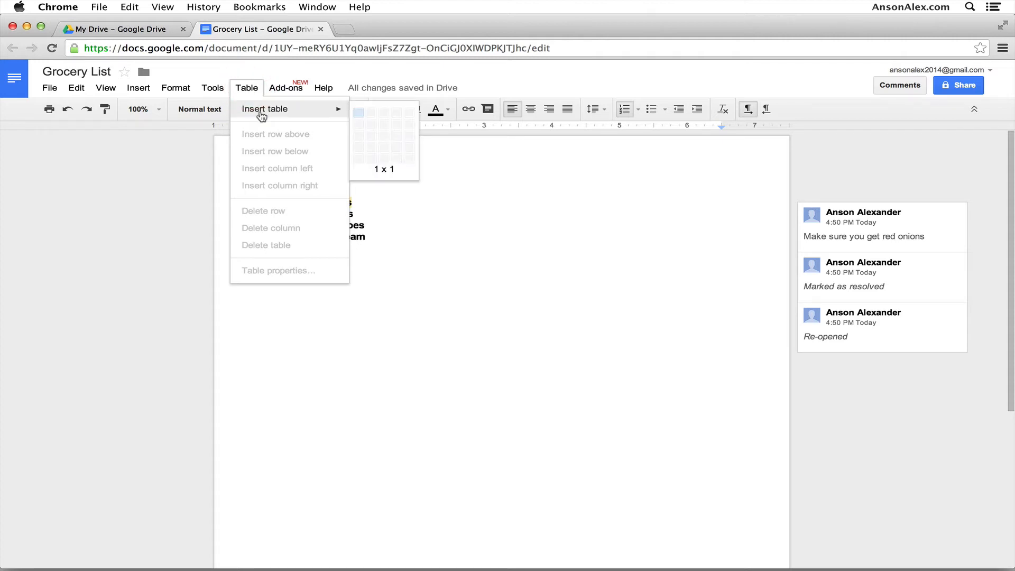
{"action": "mouse_move", "coordinate": [211, 89]}
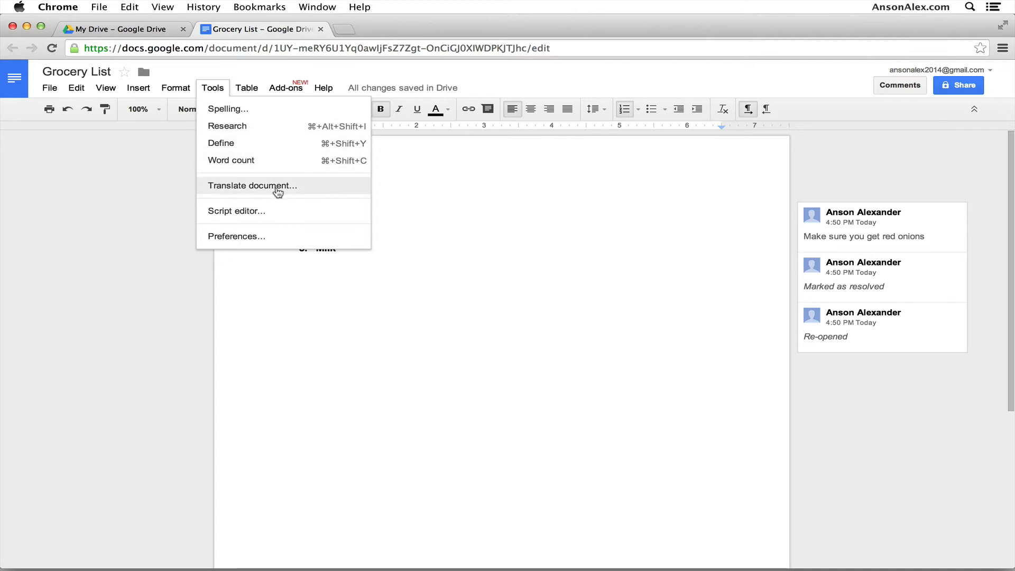
{"action": "mouse_move", "coordinate": [181, 94]}
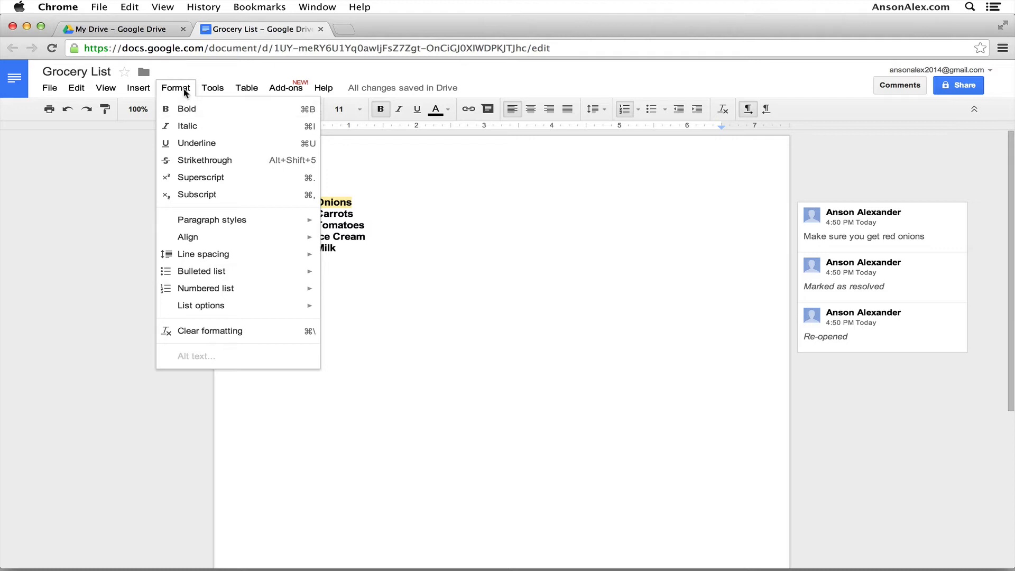
{"action": "mouse_move", "coordinate": [142, 92]}
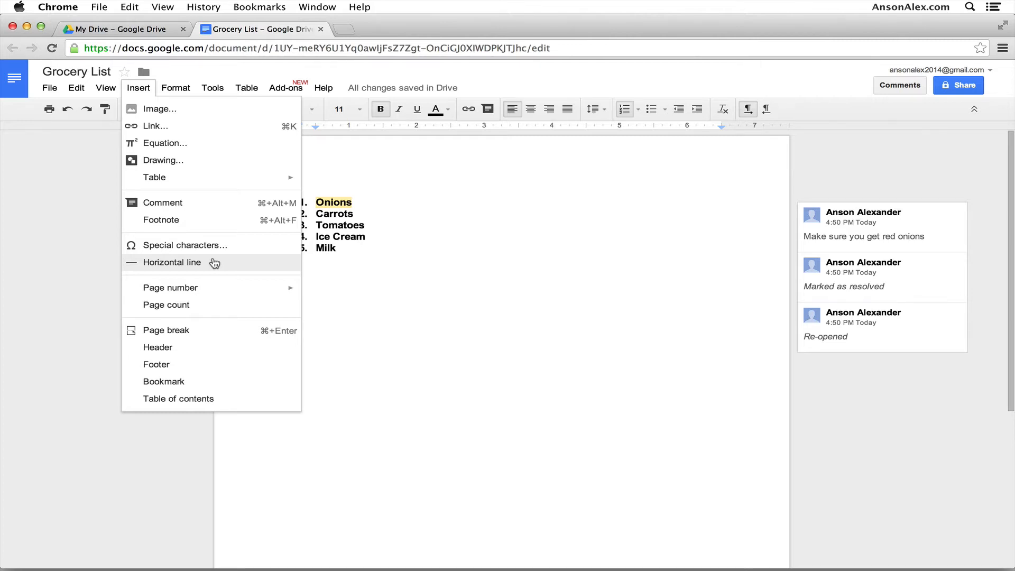
{"action": "left_click", "coordinate": [84, 169]}
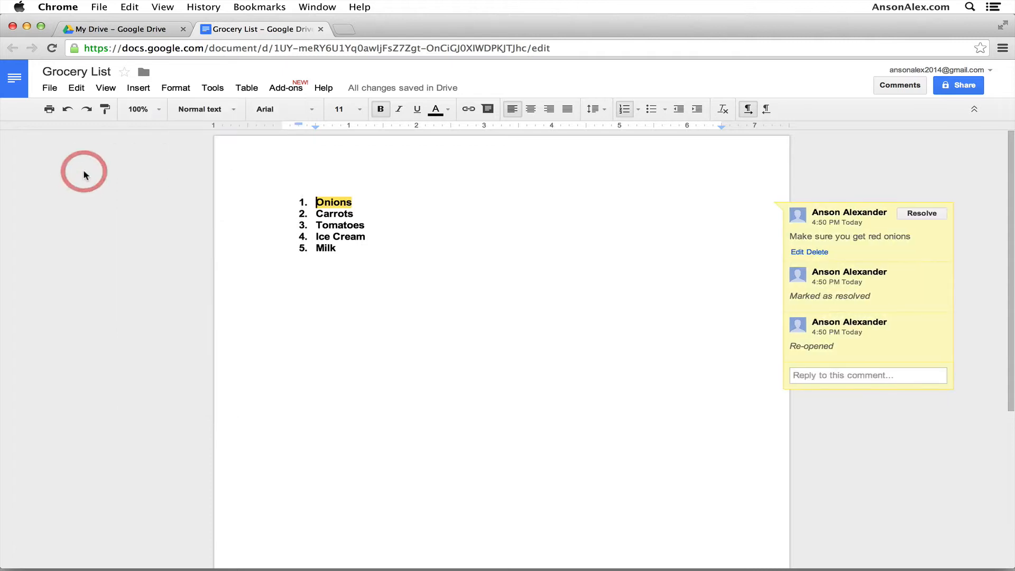
Close the Grocery List document and create a new spreadsheet from My Drive.
{"action": "left_click", "coordinate": [321, 29]}
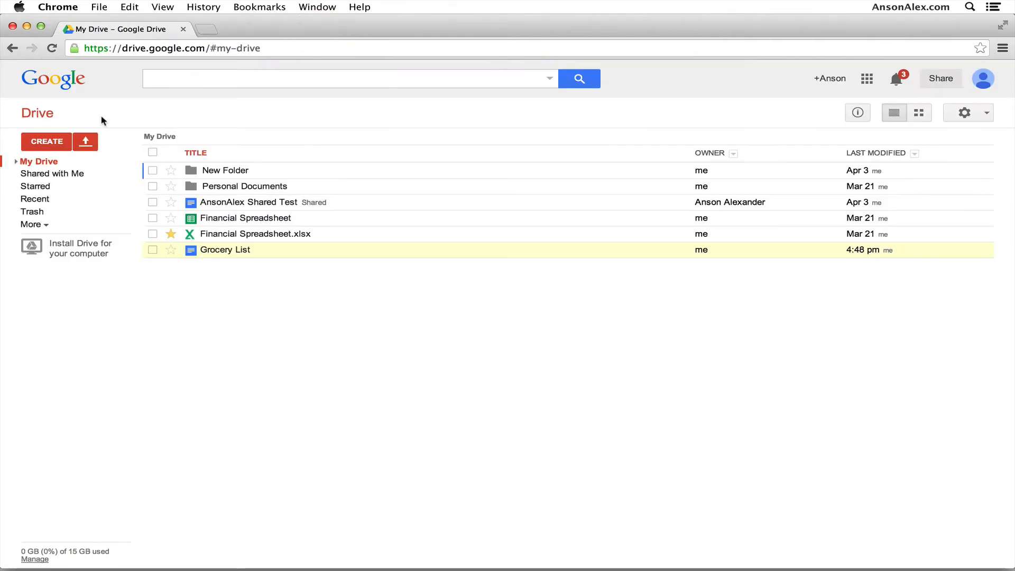
{"action": "left_click", "coordinate": [55, 144]}
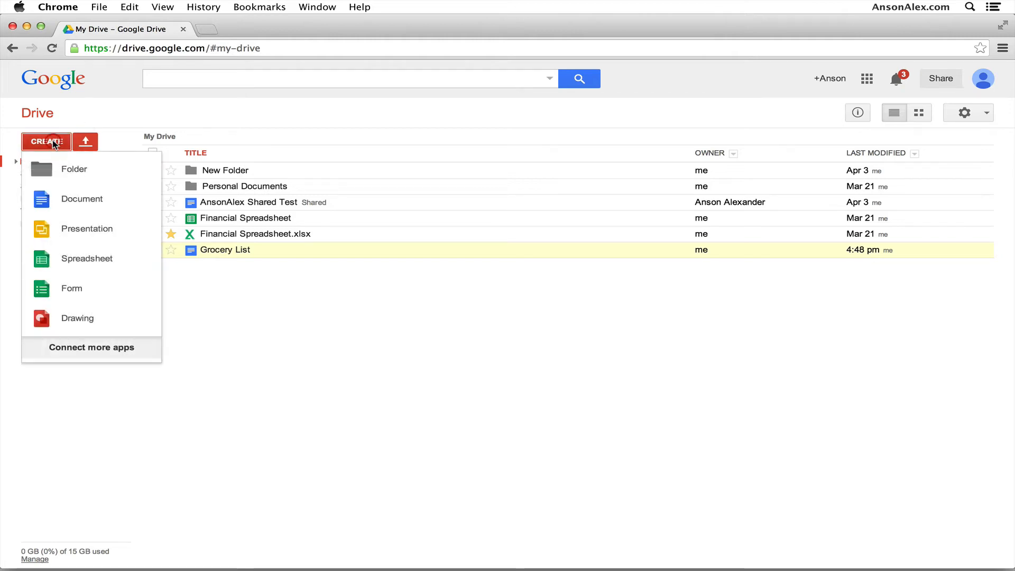
{"action": "left_click", "coordinate": [94, 261]}
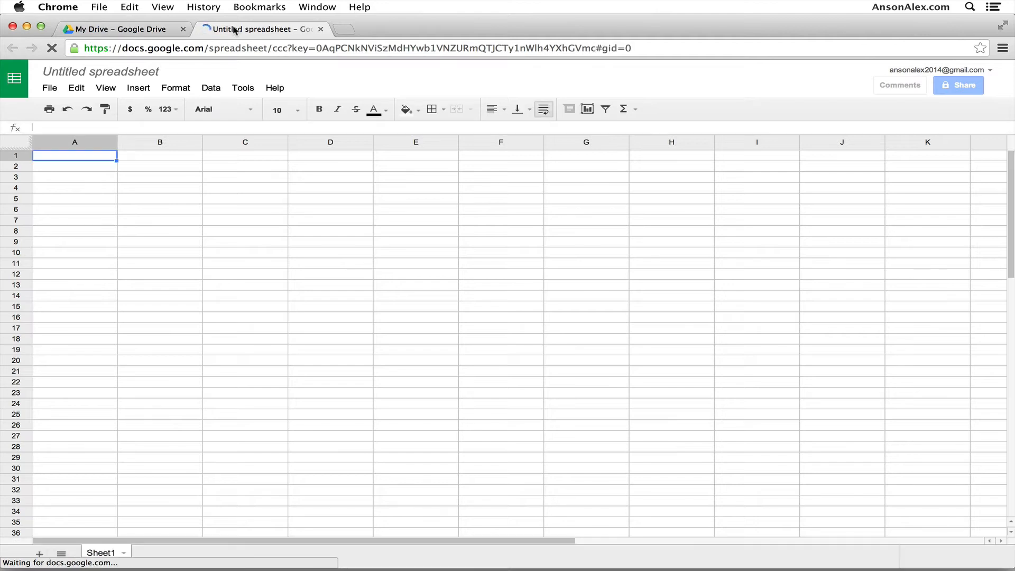
Rename the untitled spreadsheet as Revenue.
{"action": "left_click", "coordinate": [134, 72]}
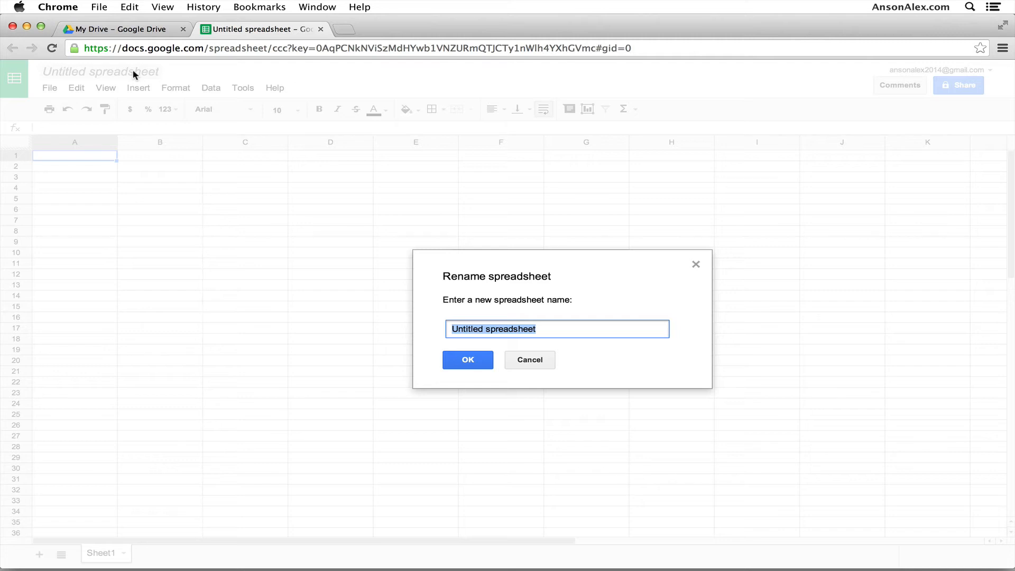
{"action": "type", "text": "Revenue"}
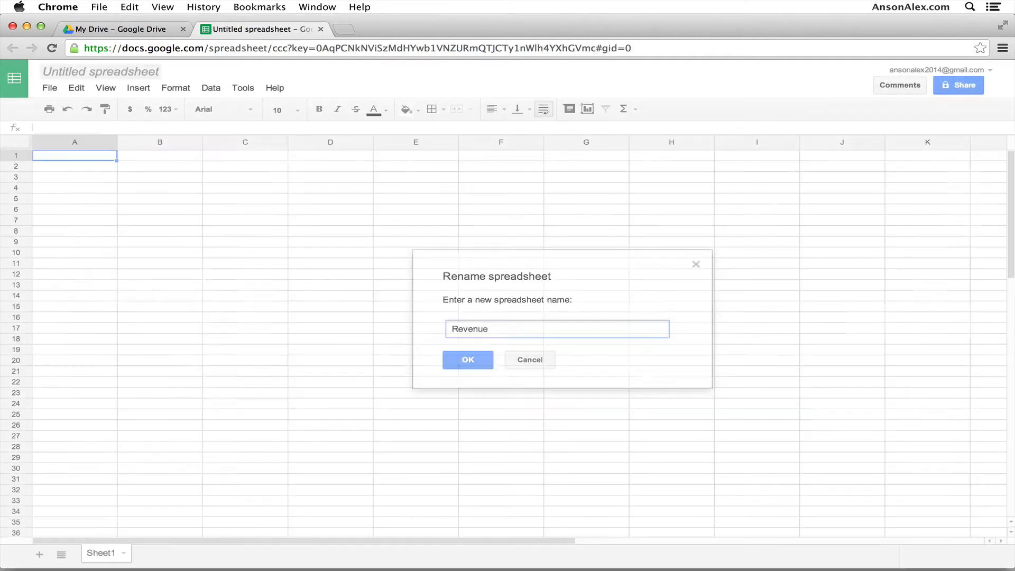
{"action": "key", "text": "Return"}
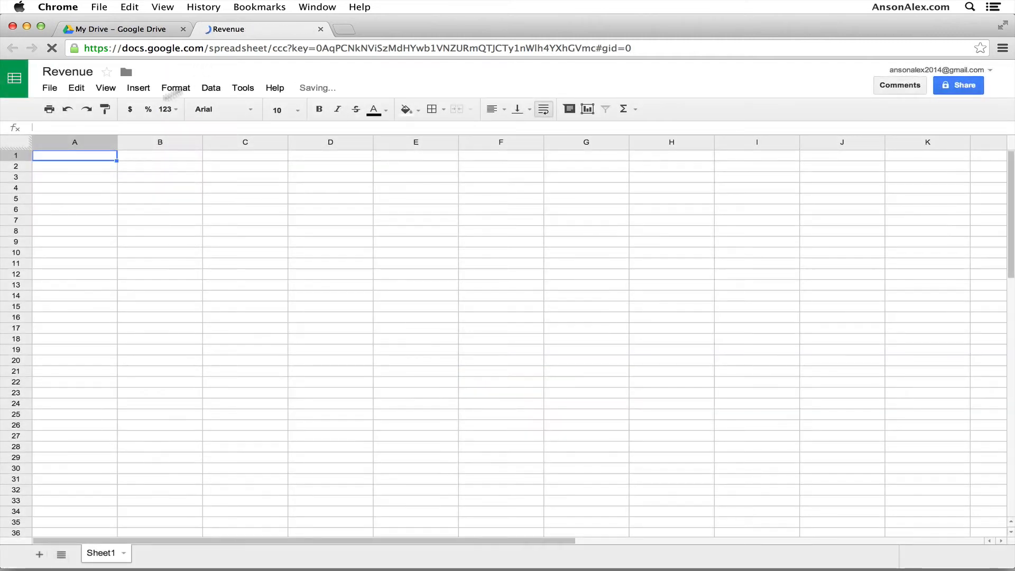
Enter the month headers January, February, March and April across cells A1 to D1.
{"action": "left_click", "coordinate": [73, 161]}
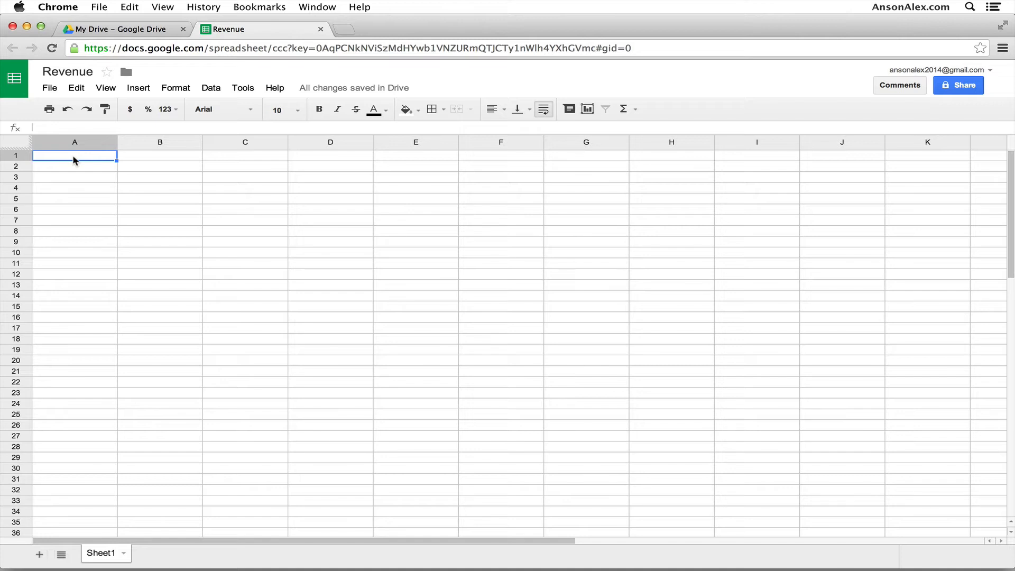
{"action": "type", "text": "Januar"}
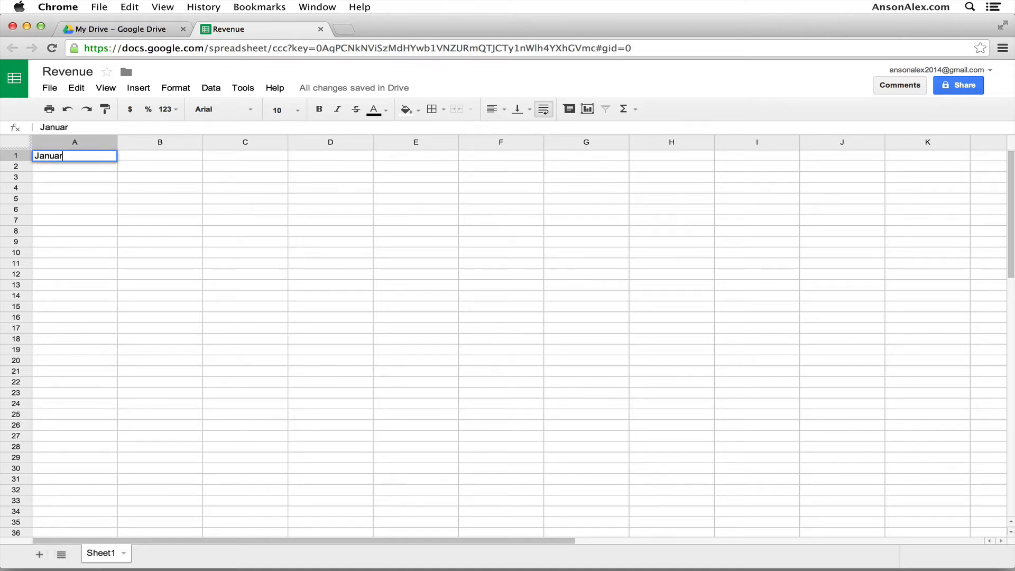
{"action": "type", "text": "y"}
{"action": "key", "text": "Tab"}
{"action": "type", "text": "R"}
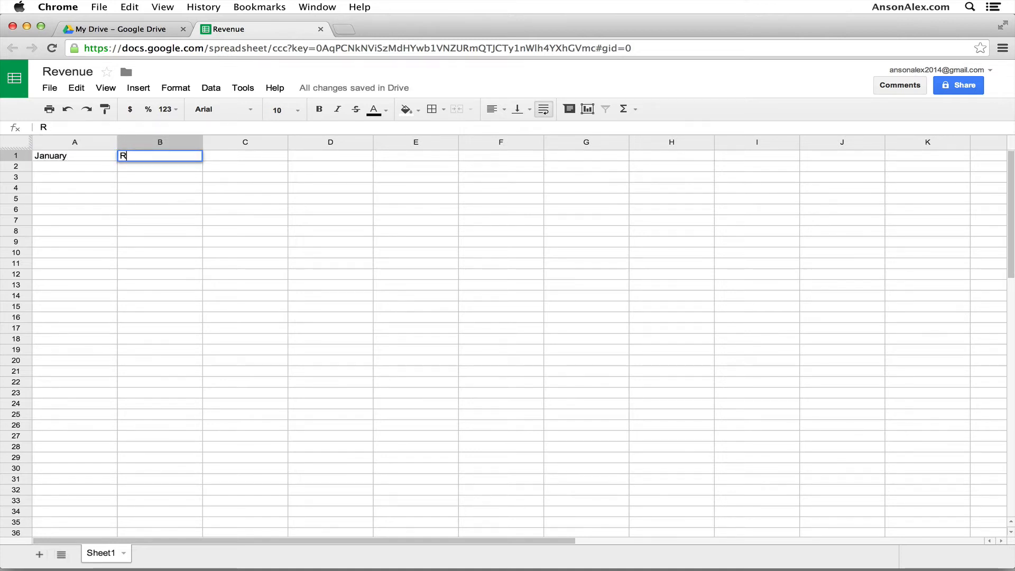
{"action": "type", "text": "ebruary"}
{"action": "key", "text": "Tab"}
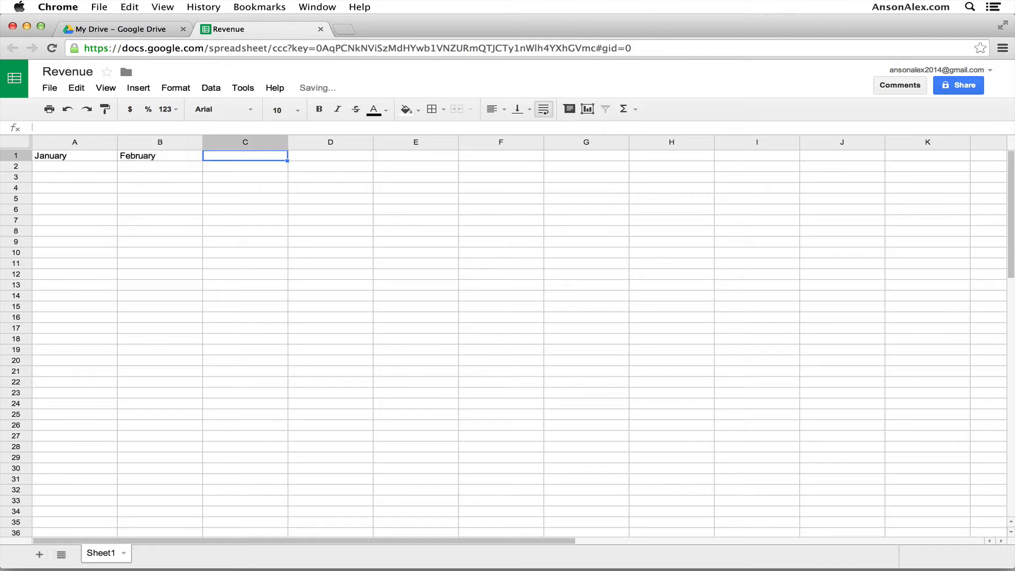
{"action": "type", "text": "March"}
{"action": "key", "text": "Tab"}
{"action": "type", "text": "AP"}
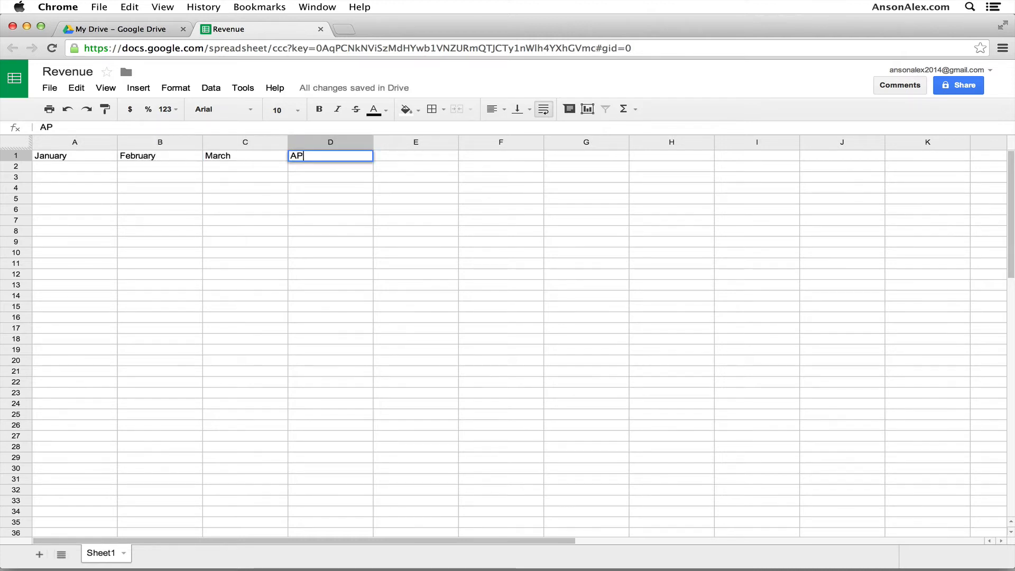
{"action": "type", "text": "ril"}
{"action": "key", "text": "Tab"}
Continue the header row with May, June, July and August in cells E1 to H1.
{"action": "type", "text": "May"}
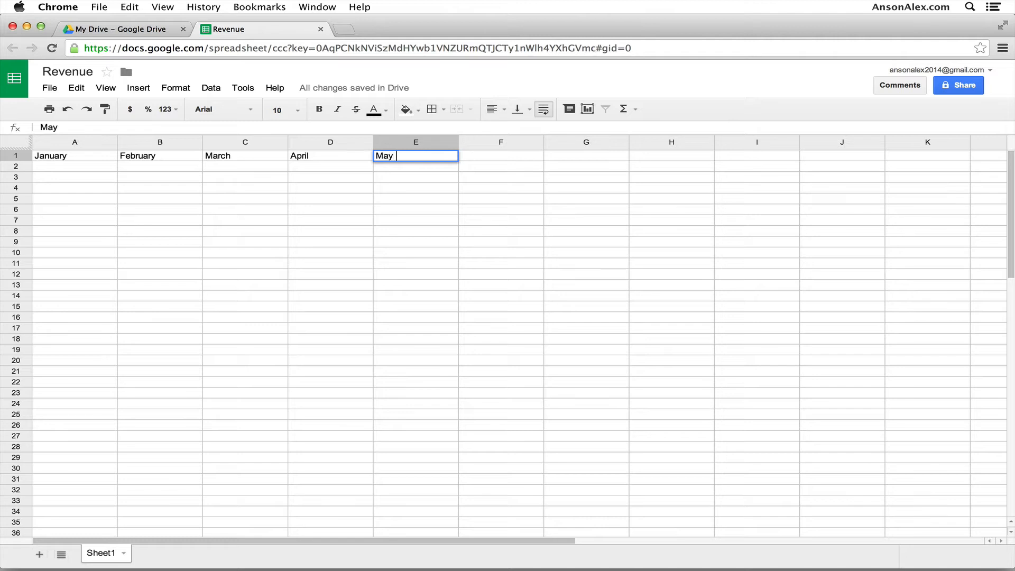
{"action": "key", "text": "Tab"}
{"action": "type", "text": "June"}
{"action": "key", "text": "Tab"}
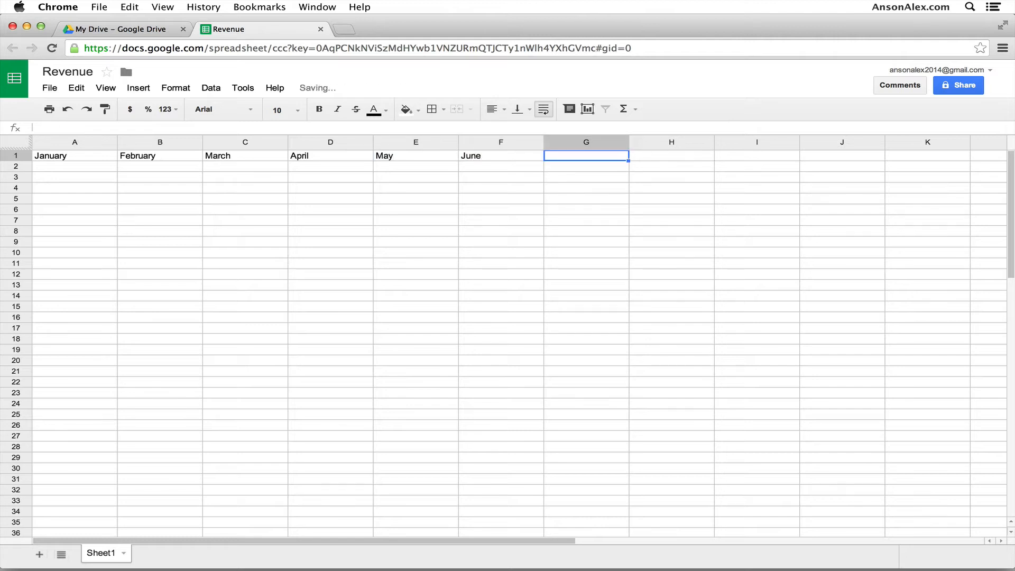
{"action": "type", "text": "July"}
{"action": "key", "text": "Tab"}
{"action": "type", "text": "August"}
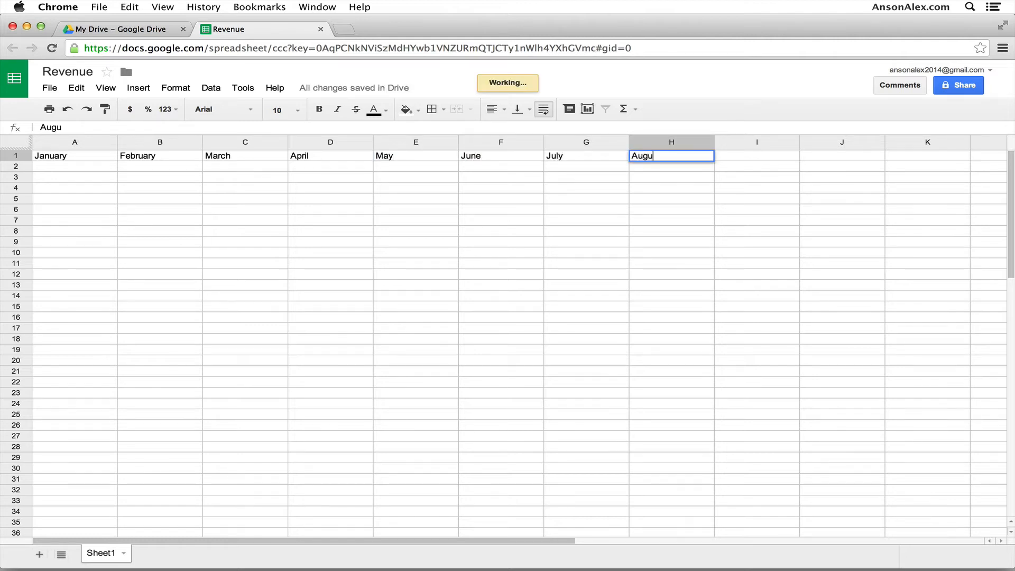
{"action": "key", "text": "Return"}
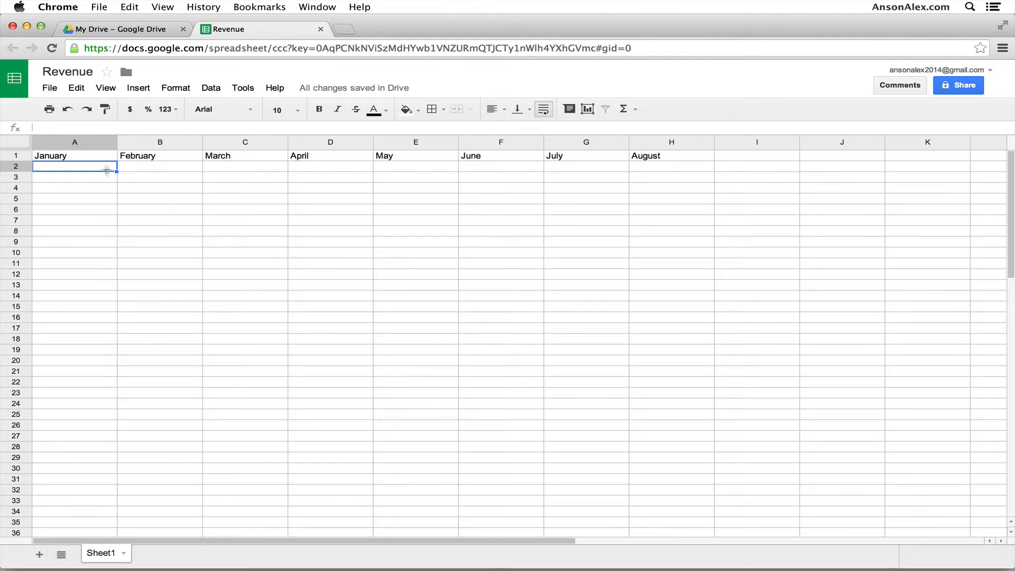
Enter the January to April amounts 300, 100, 50 and 450 in cells A2 to D2.
{"action": "left_click", "coordinate": [92, 170]}
{"action": "type", "text": "30"}
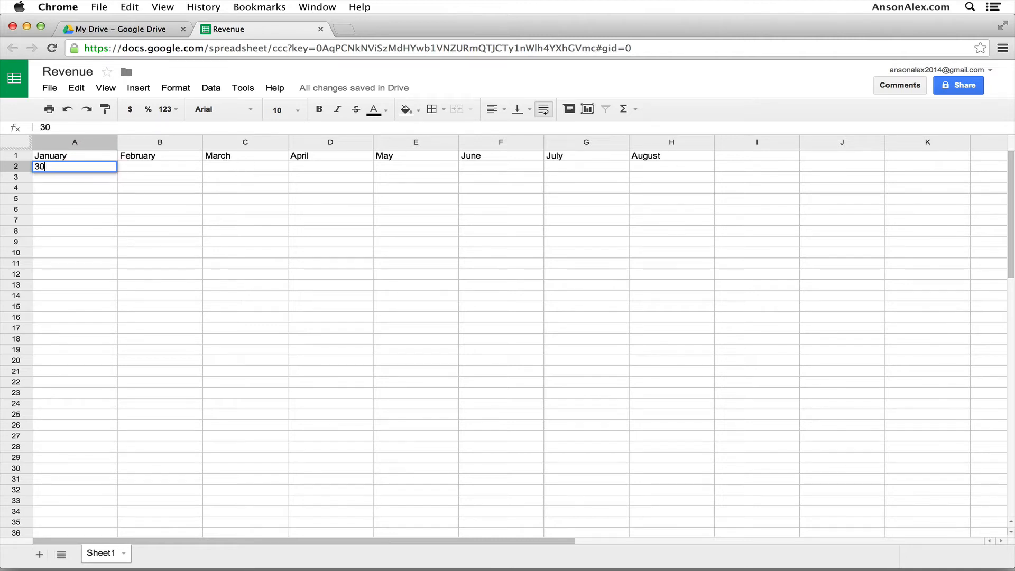
{"action": "type", "text": "0"}
{"action": "left_click", "coordinate": [141, 168]}
{"action": "type", "text": "100"}
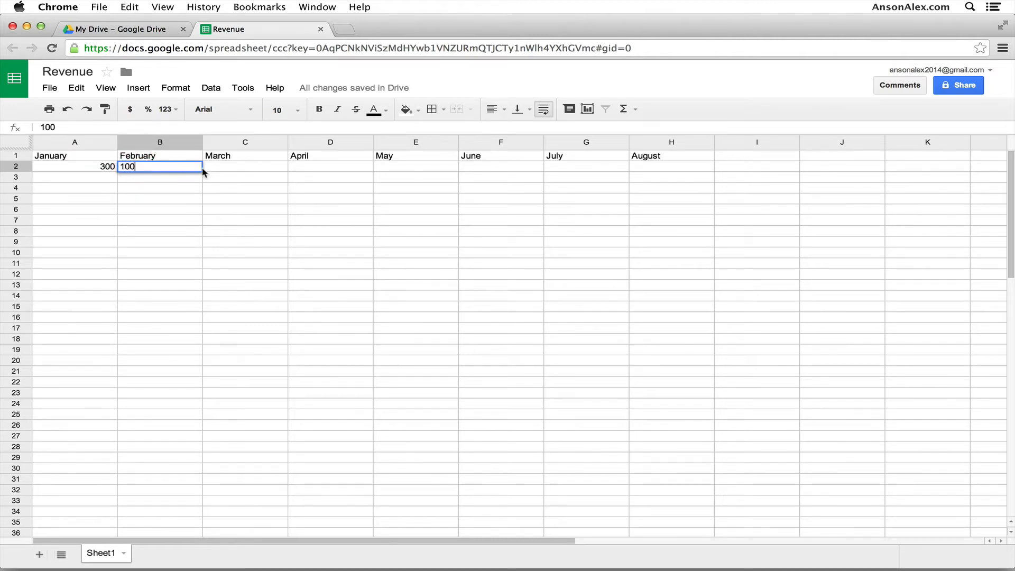
{"action": "left_click", "coordinate": [210, 167]}
{"action": "type", "text": "50"}
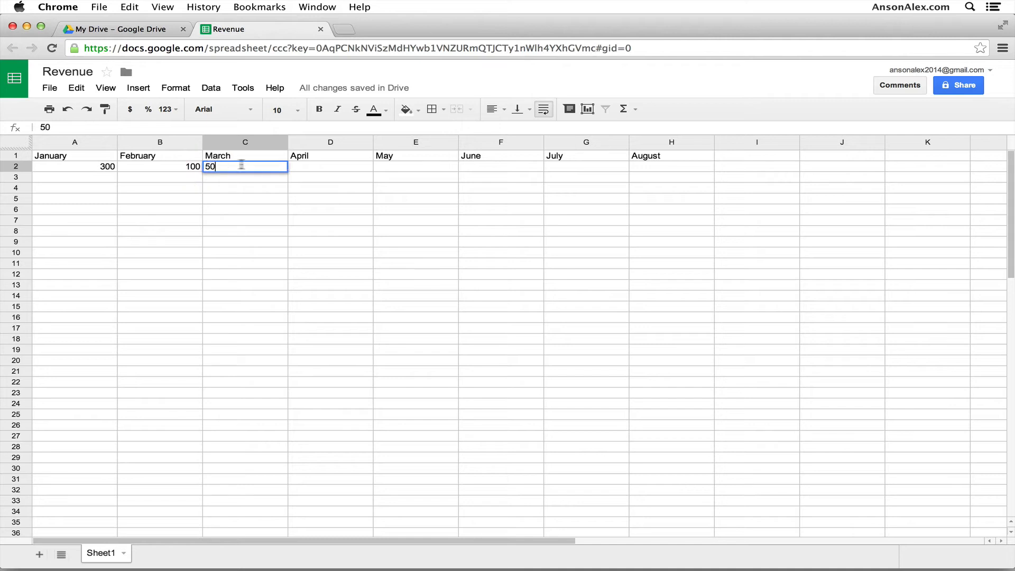
{"action": "left_click", "coordinate": [304, 169]}
{"action": "type", "text": "450"}
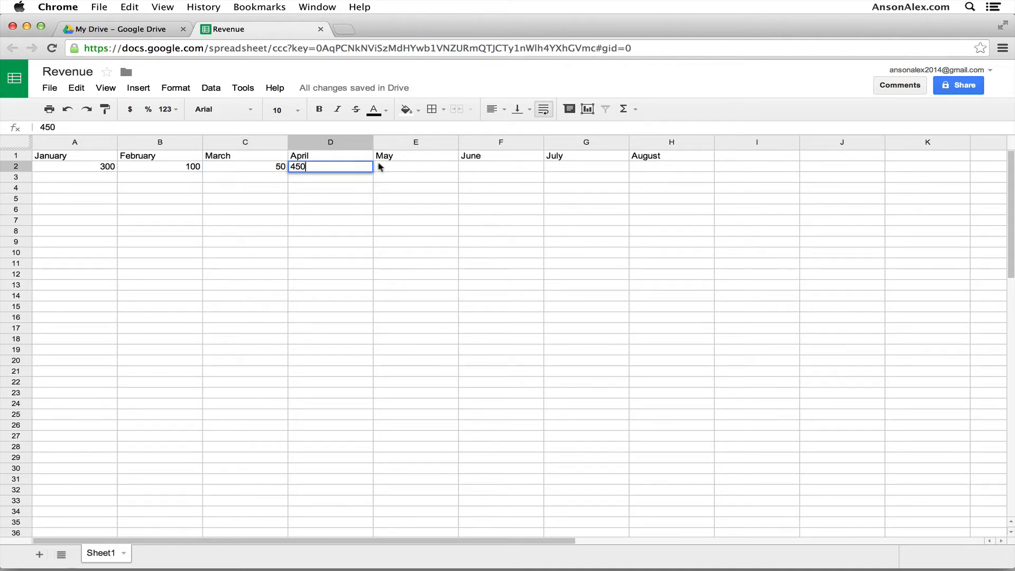
Enter the May to August amounts 500, 56, 43 and 169 in cells E2 to H2.
{"action": "left_click", "coordinate": [382, 167]}
{"action": "type", "text": "500"}
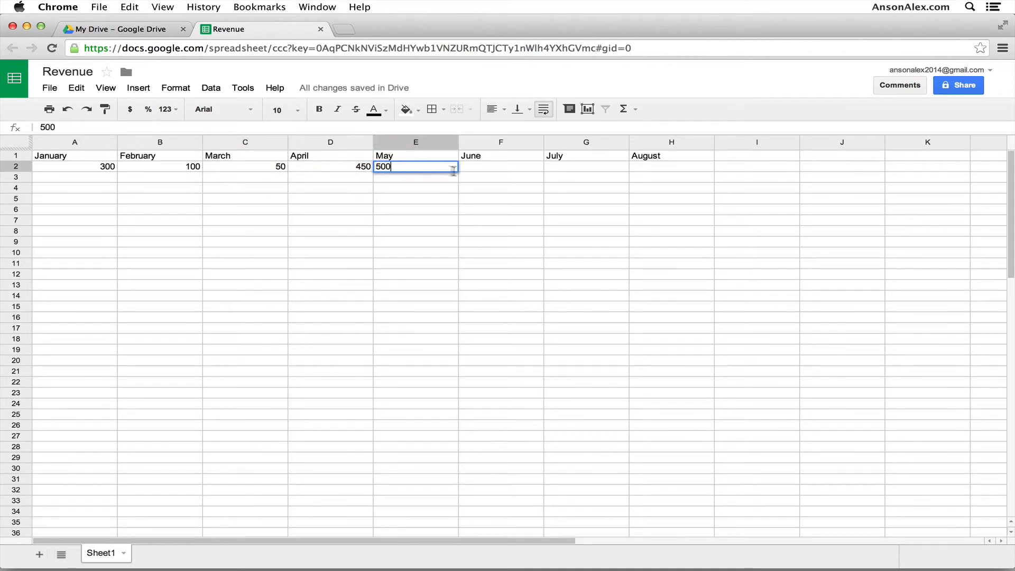
{"action": "left_click", "coordinate": [462, 166]}
{"action": "type", "text": "56"}
{"action": "left_click", "coordinate": [576, 166]}
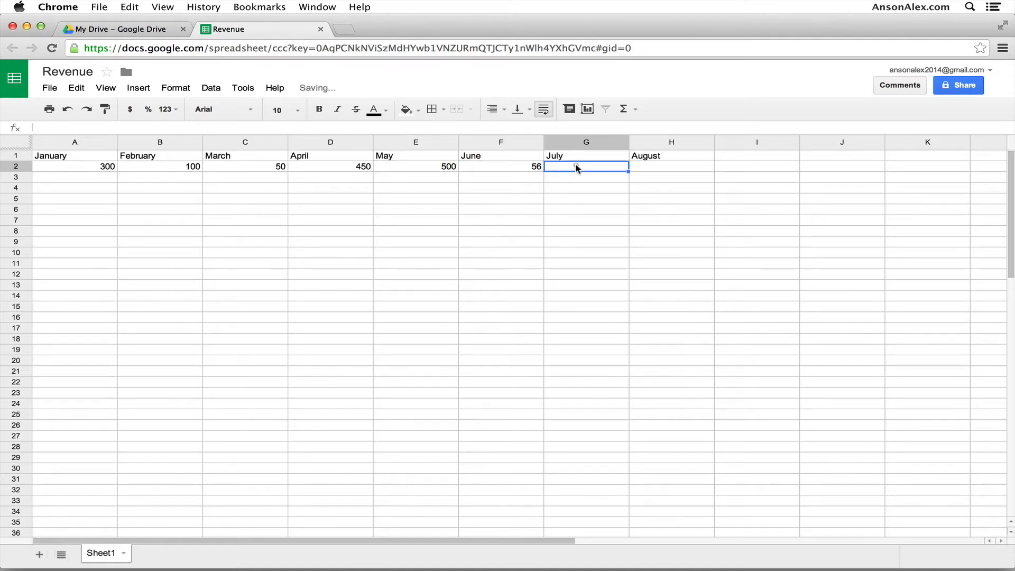
{"action": "type", "text": "43"}
{"action": "left_click", "coordinate": [632, 168]}
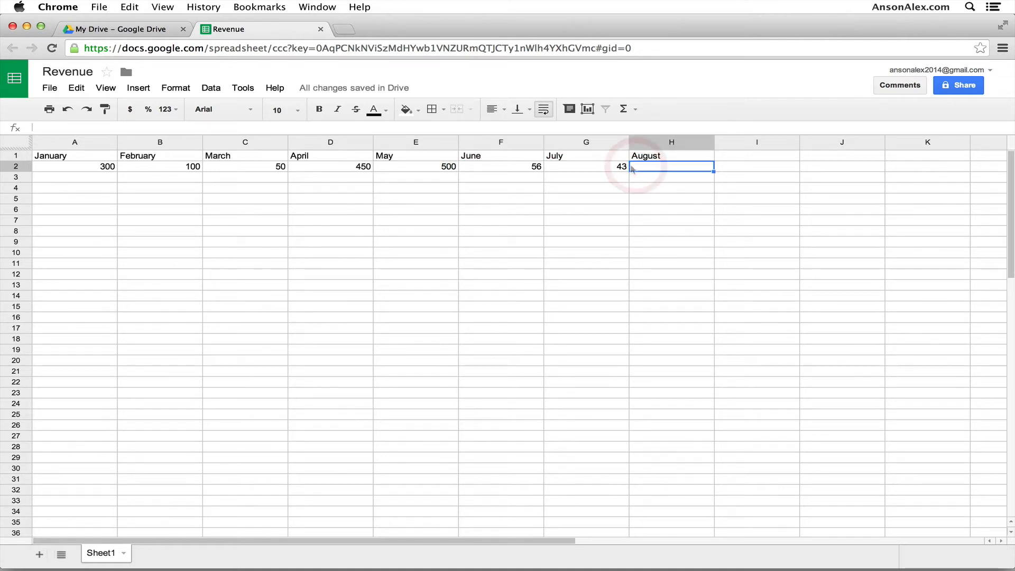
{"action": "type", "text": "`"}
{"action": "key", "text": "BackSpace"}
{"action": "type", "text": "16"}
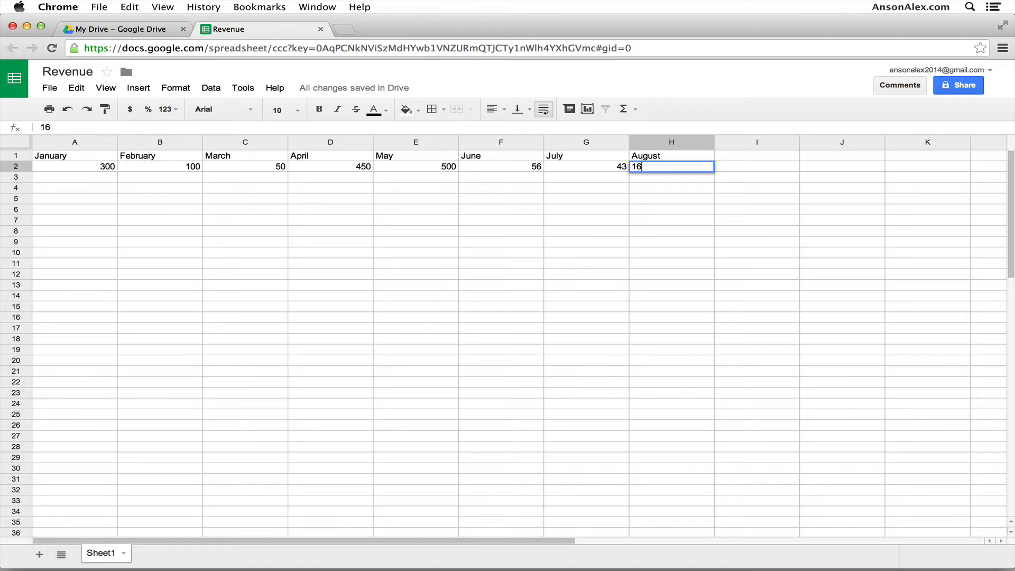
{"action": "type", "text": "9"}
{"action": "key", "text": "Return"}
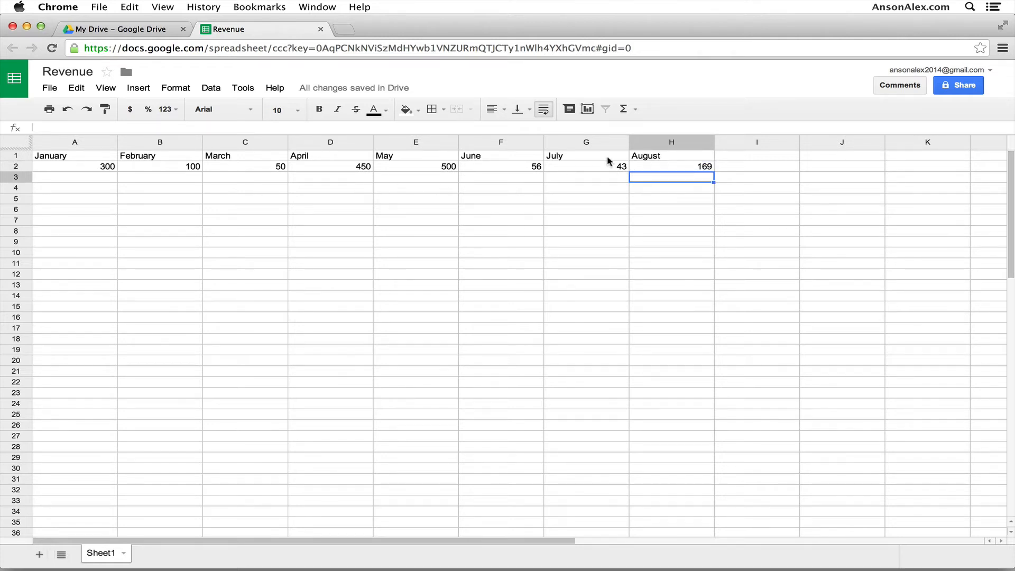
Add a Total header in cell I1, right after August.
{"action": "left_click", "coordinate": [729, 157]}
{"action": "type", "text": "Total"}
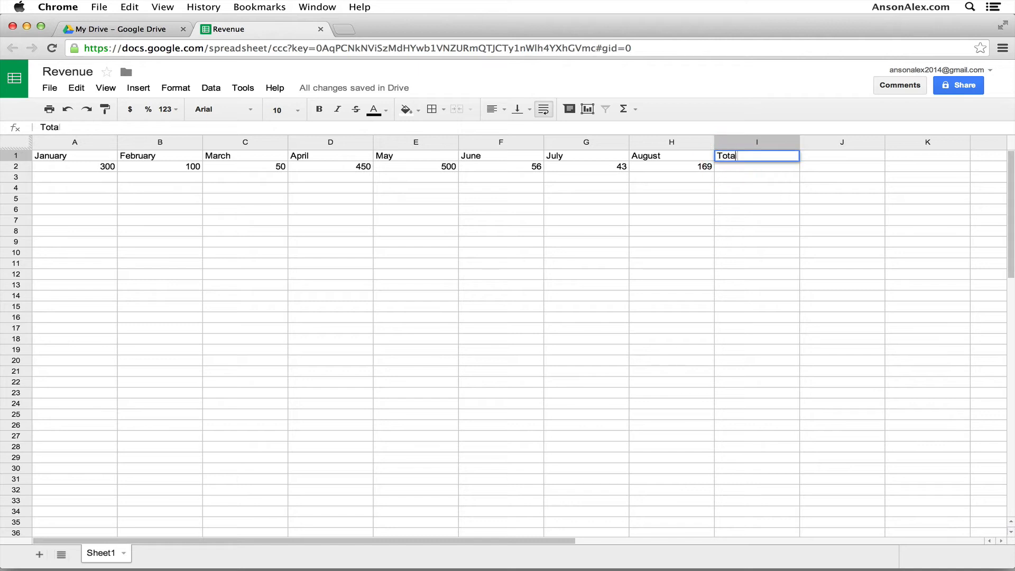
{"action": "key", "text": "Return"}
Insert a SUM function in cell I2 that adds the January to August amounts in A2:H2.
{"action": "left_click", "coordinate": [746, 167]}
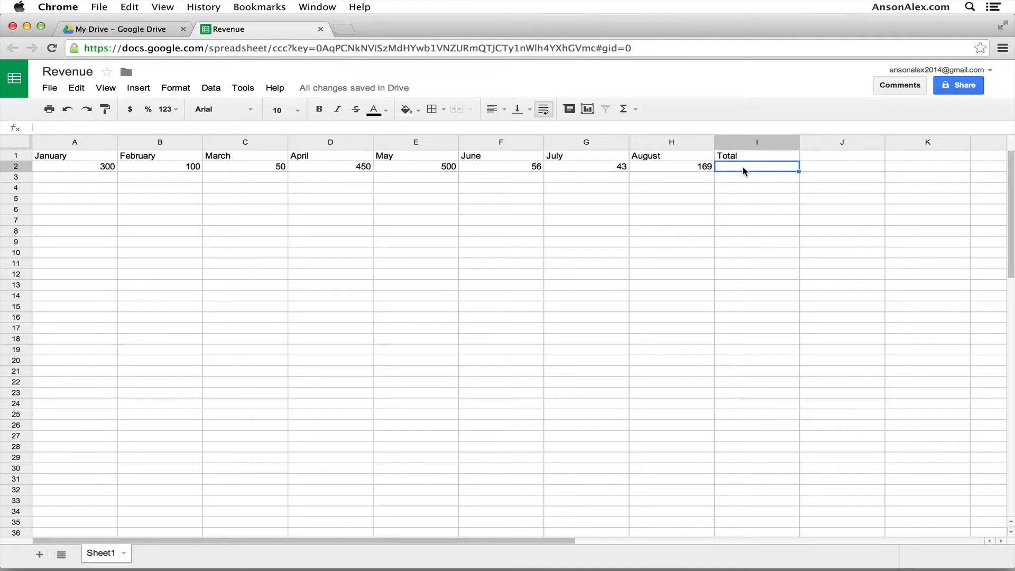
{"action": "left_click", "coordinate": [632, 111]}
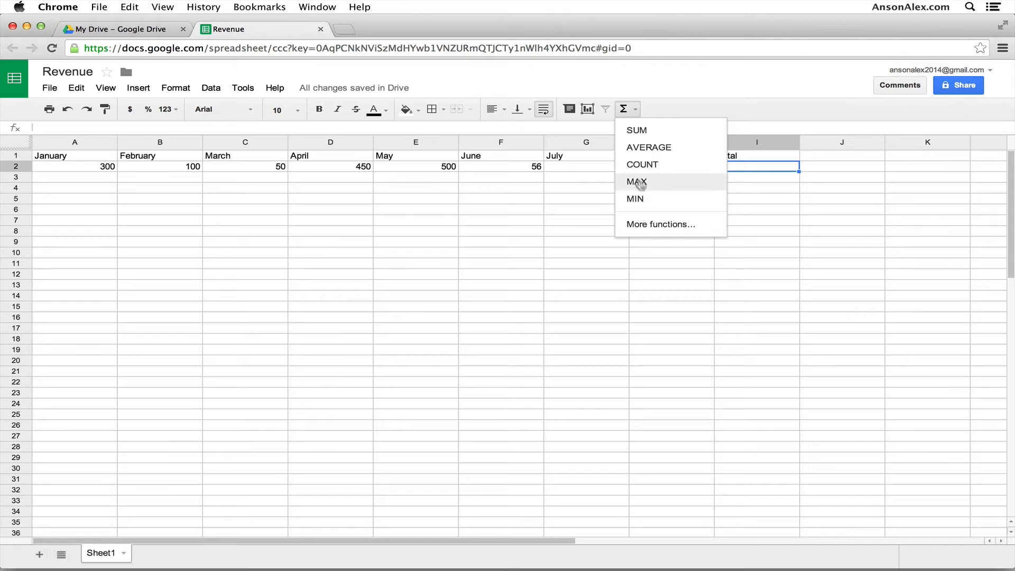
{"action": "left_click", "coordinate": [640, 131]}
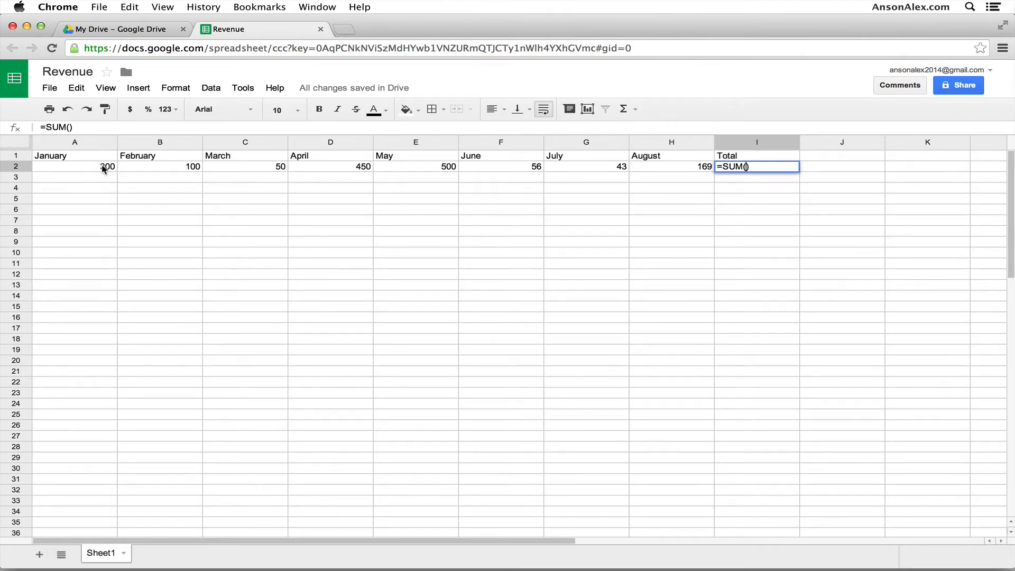
{"action": "left_click_drag", "start_coordinate": [106, 167], "coordinate": [655, 171]}
{"action": "key", "text": "Return"}
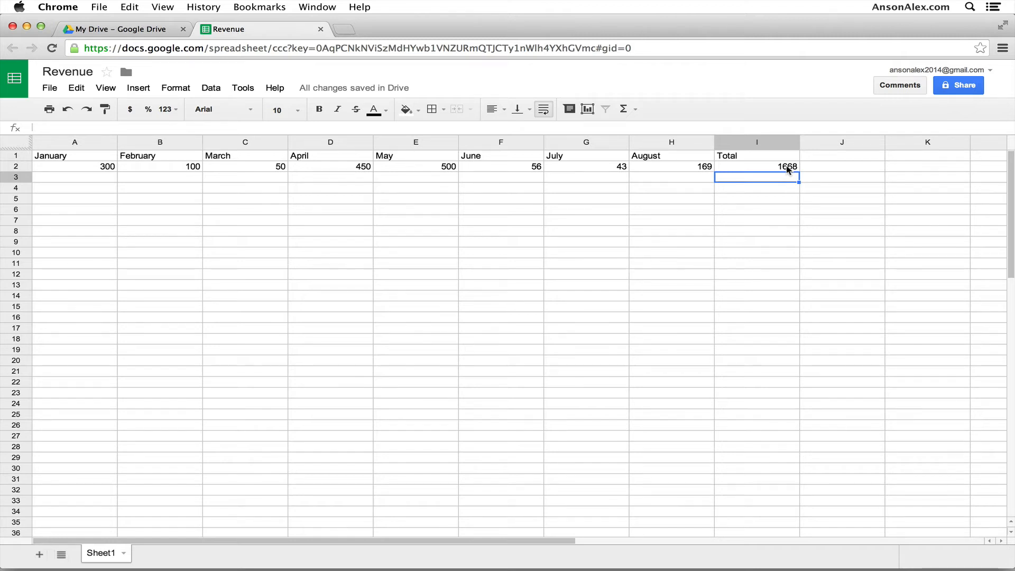
Change the June amount in cell F2 to 150.
{"action": "left_click", "coordinate": [522, 163]}
{"action": "type", "text": "1"}
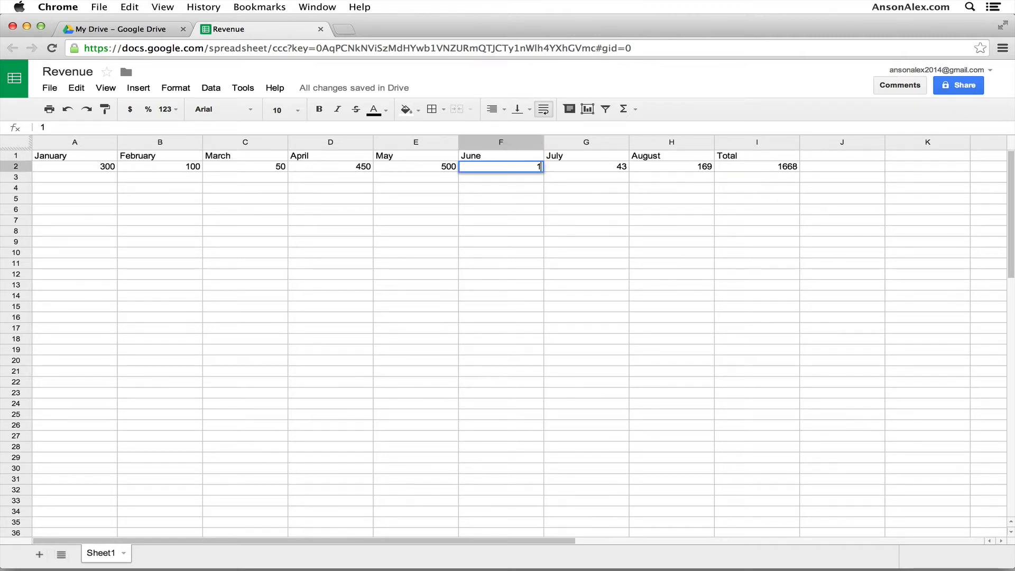
{"action": "type", "text": "50"}
{"action": "key", "text": "Return"}
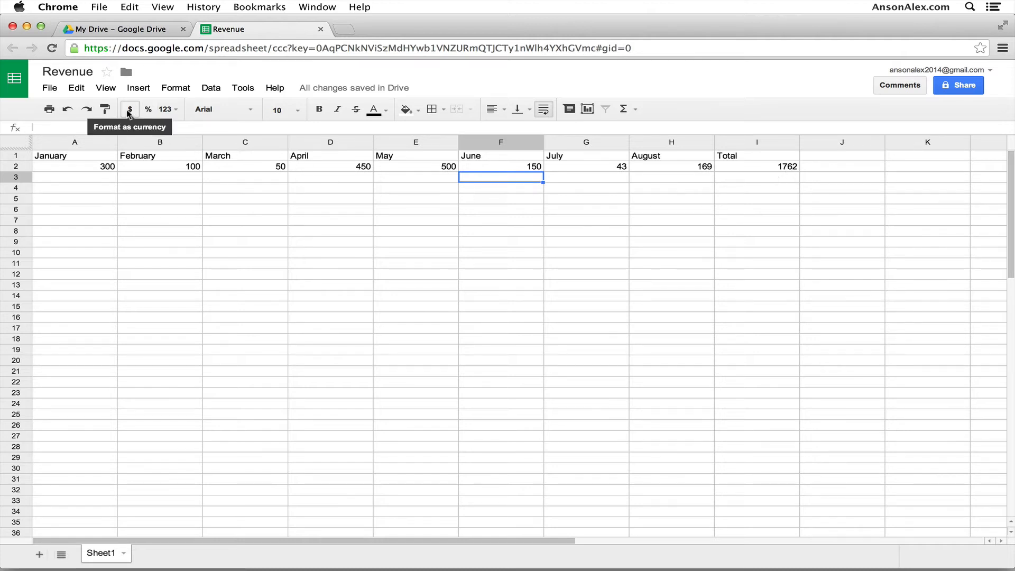
Format the amounts in A2:I2, including the total, as currency and look over the other available number formats.
{"action": "left_click", "coordinate": [107, 167]}
{"action": "left_click_drag", "start_coordinate": [123, 171], "coordinate": [749, 164]}
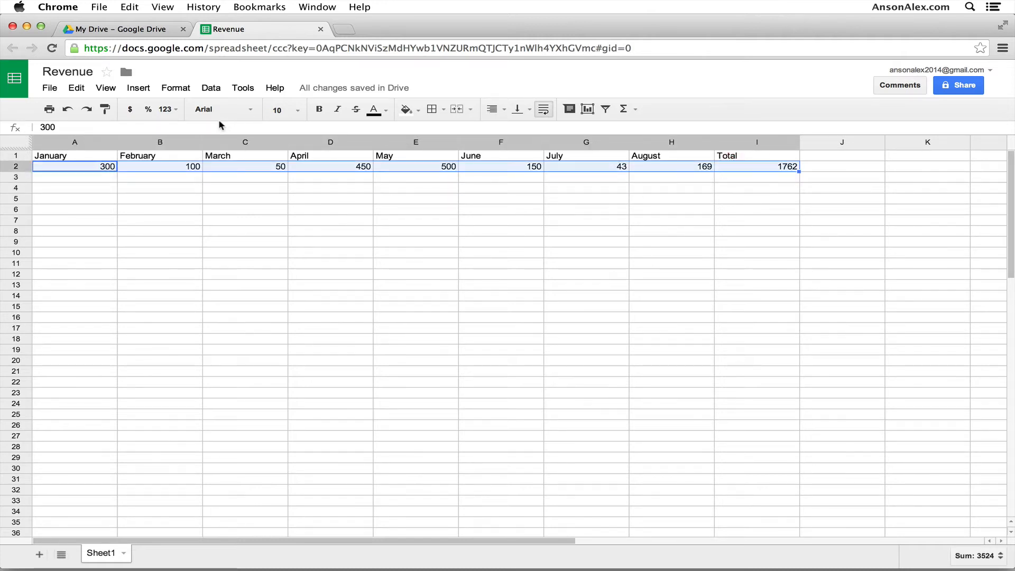
{"action": "left_click", "coordinate": [132, 109]}
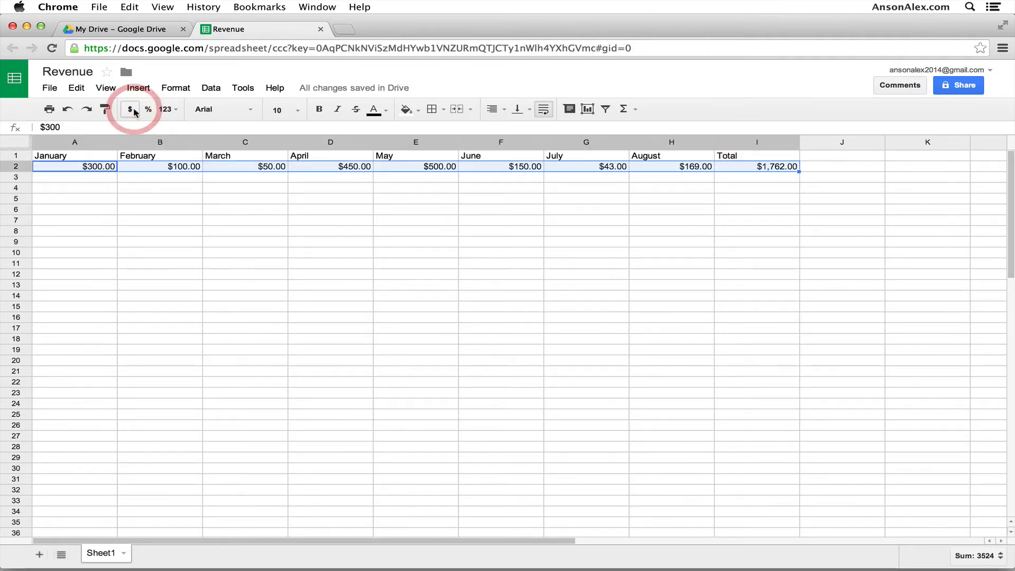
{"action": "left_click", "coordinate": [175, 111]}
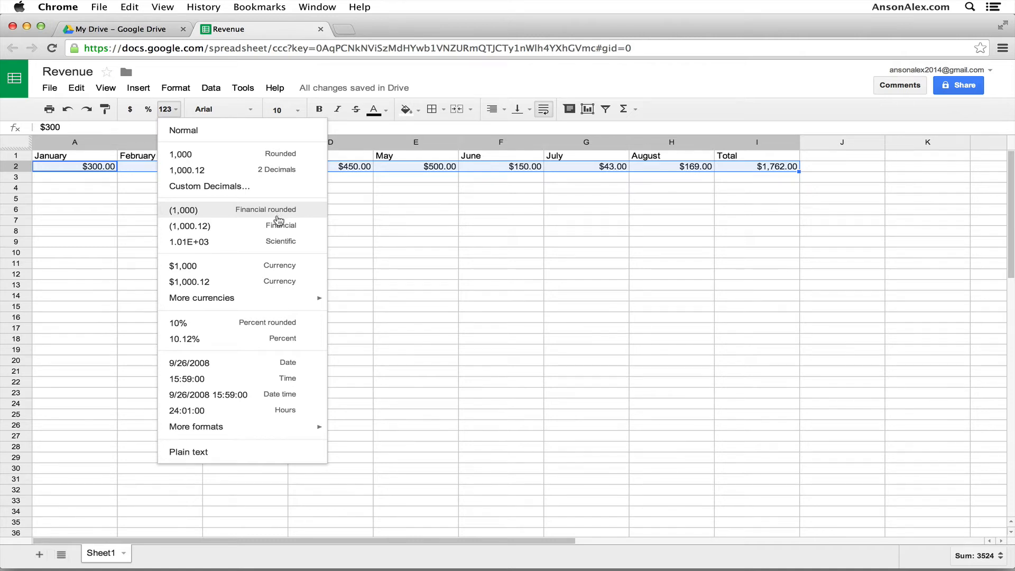
{"action": "left_click", "coordinate": [418, 240]}
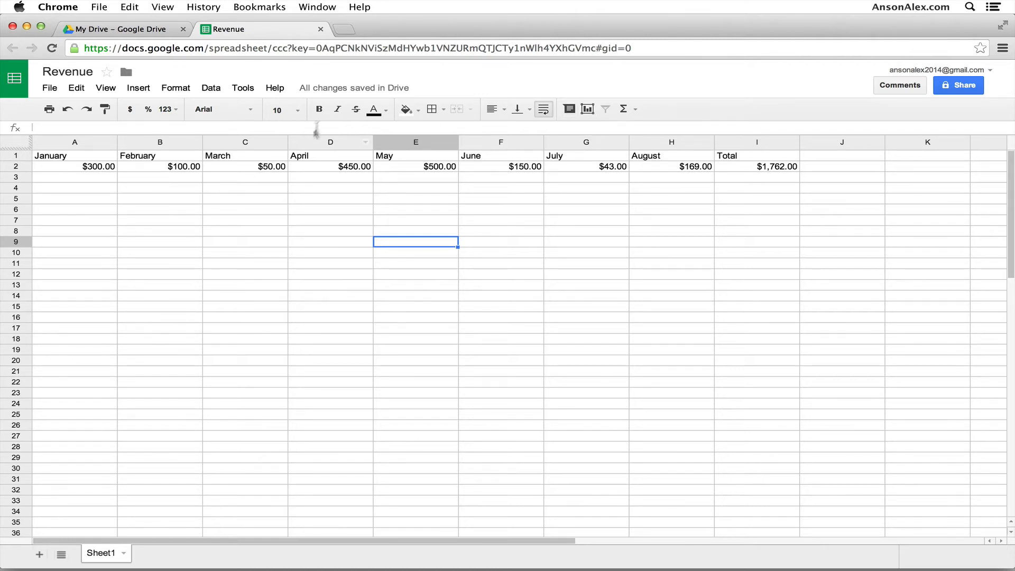
Close the Revenue spreadsheet, then reopen it from My Drive with the file list sorted by last modified.
{"action": "left_click", "coordinate": [318, 33]}
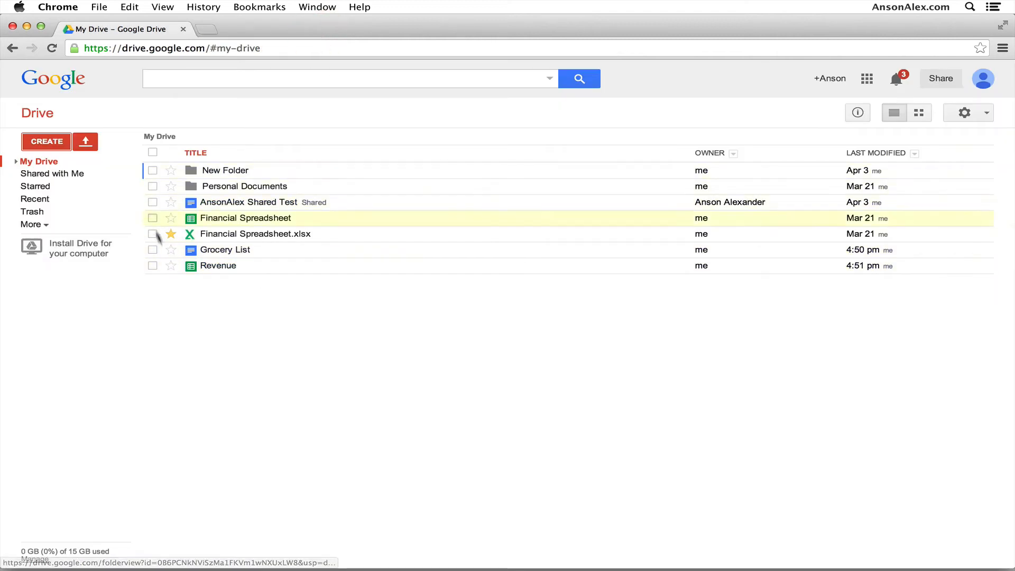
{"action": "left_click", "coordinate": [889, 154]}
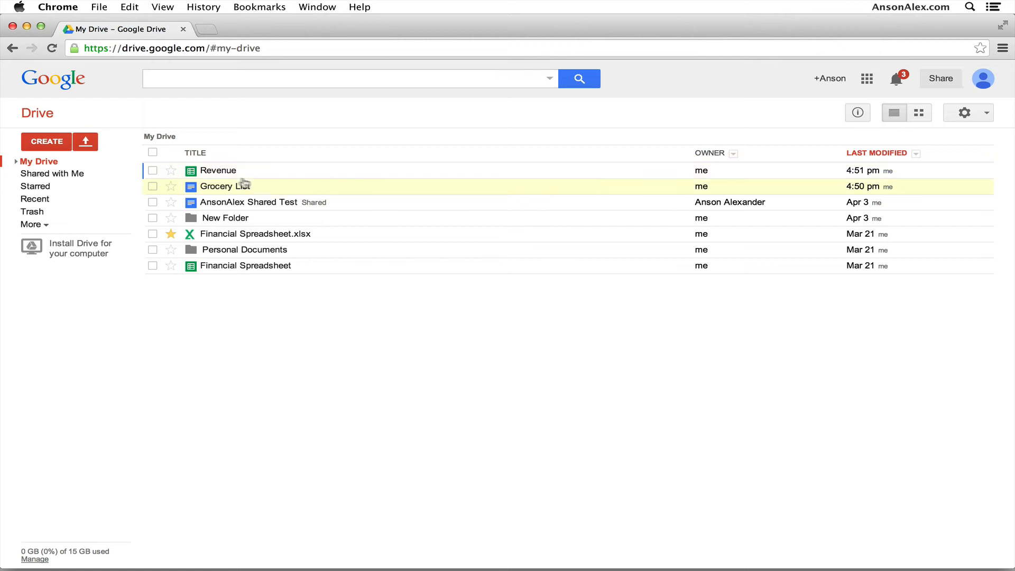
{"action": "left_click", "coordinate": [217, 170]}
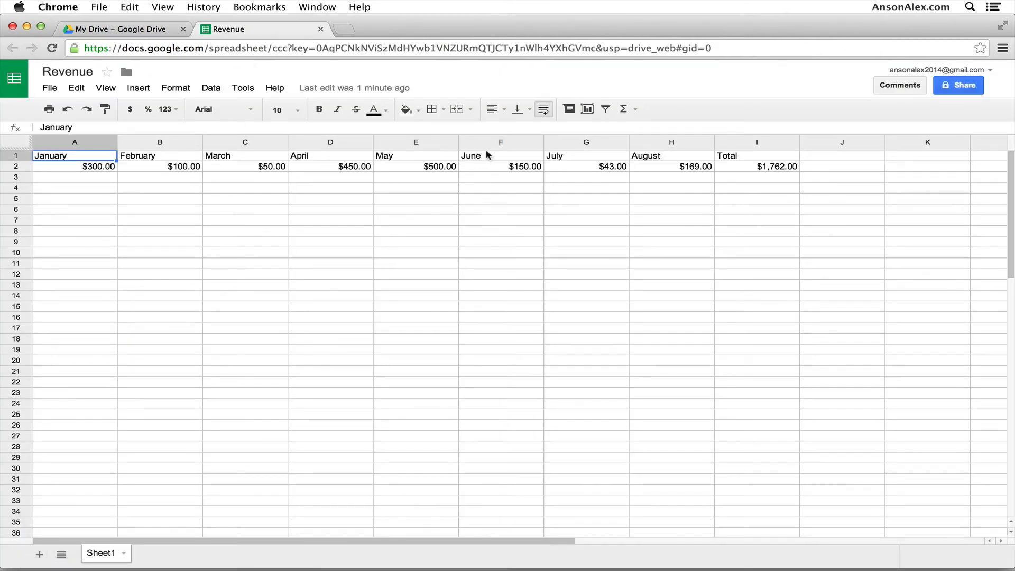
Close the Revenue spreadsheet and create a new presentation from My Drive.
{"action": "left_click", "coordinate": [321, 30]}
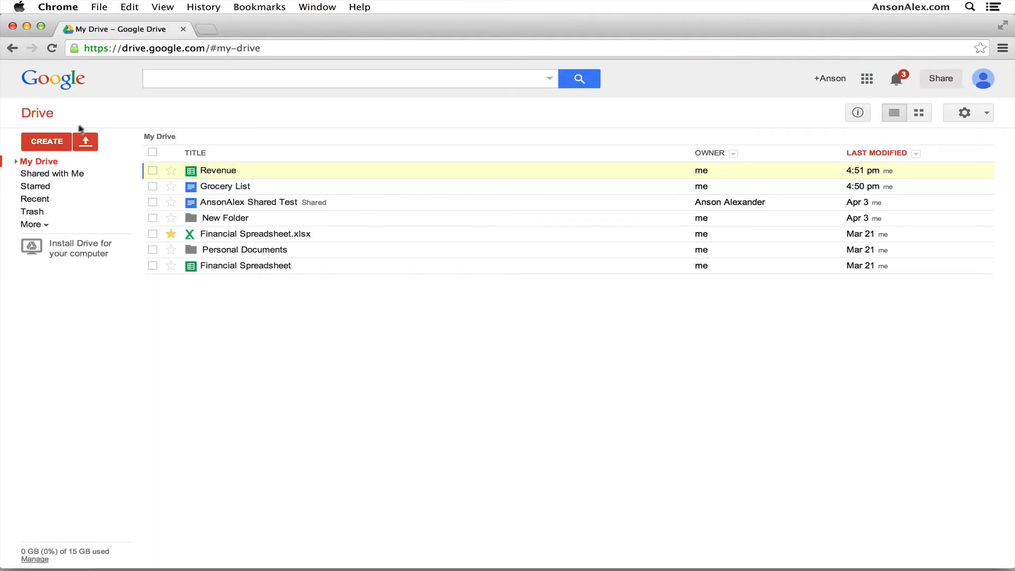
{"action": "left_click", "coordinate": [53, 142]}
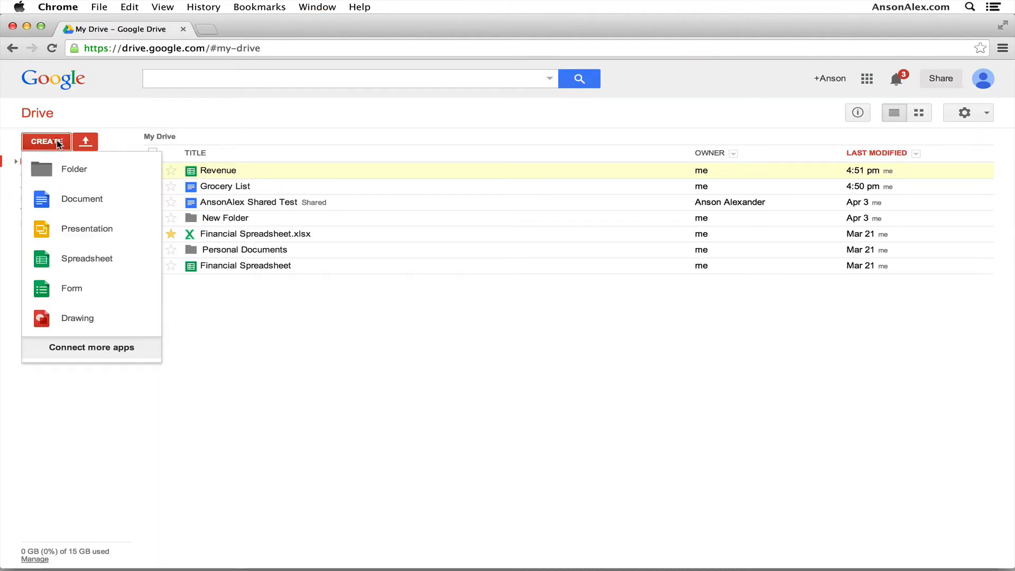
{"action": "left_click", "coordinate": [81, 230]}
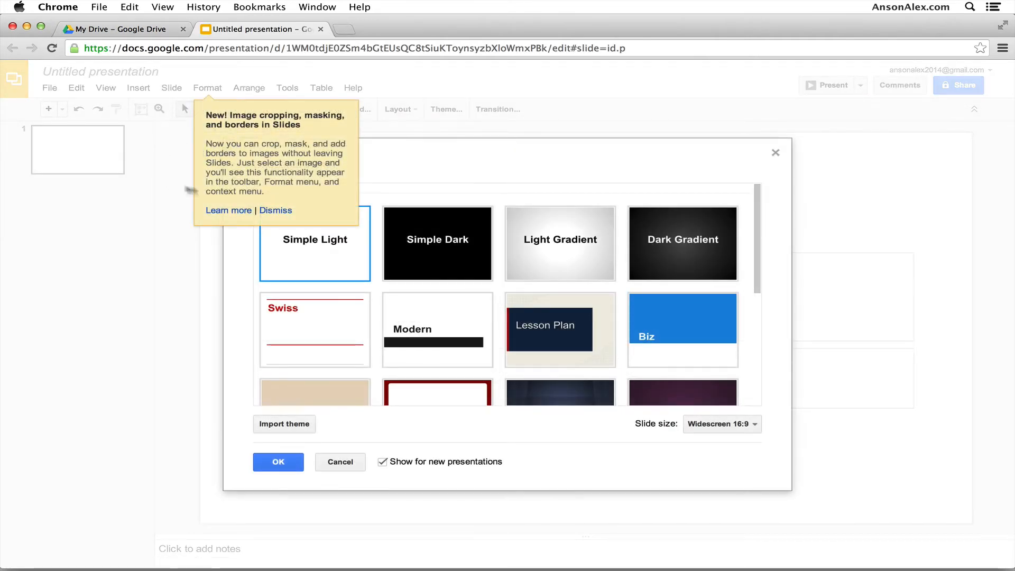
Dismiss the image cropping notice and apply the Biz theme to the new presentation.
{"action": "left_click", "coordinate": [275, 211]}
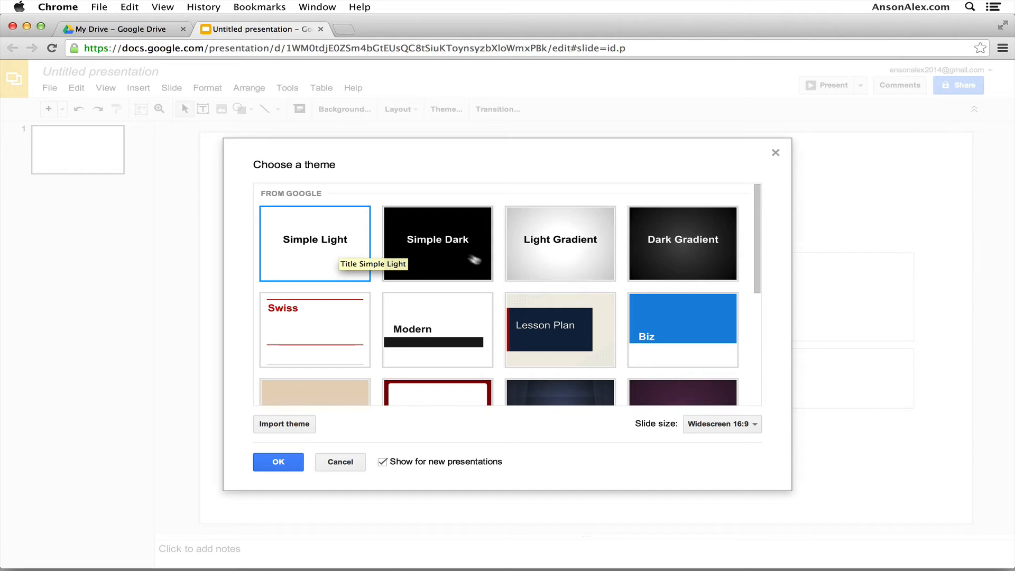
{"action": "scroll", "coordinate": [453, 255], "scroll_direction": "down", "scroll_amount": 3}
{"action": "left_click", "coordinate": [654, 246]}
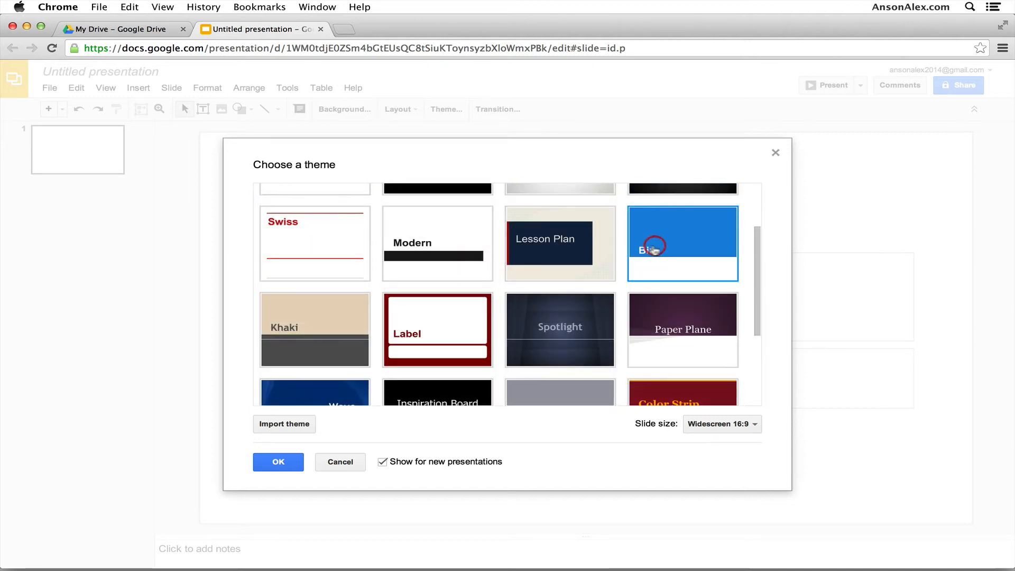
{"action": "left_click", "coordinate": [287, 462]}
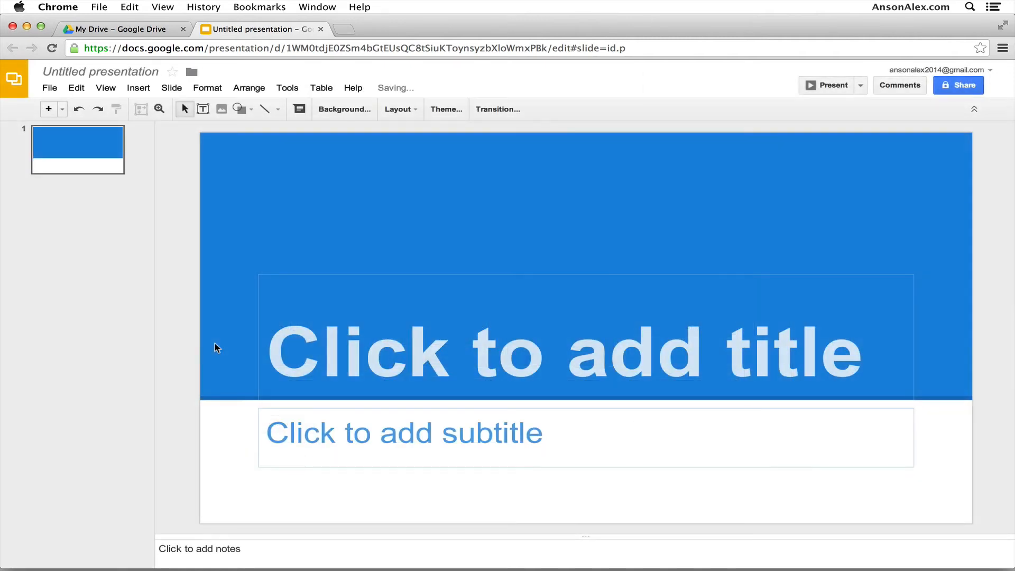
Fill in the title slide with the title "Business Plan" and a subtitle of "By" followed by the author's full name.
{"action": "left_click", "coordinate": [416, 343]}
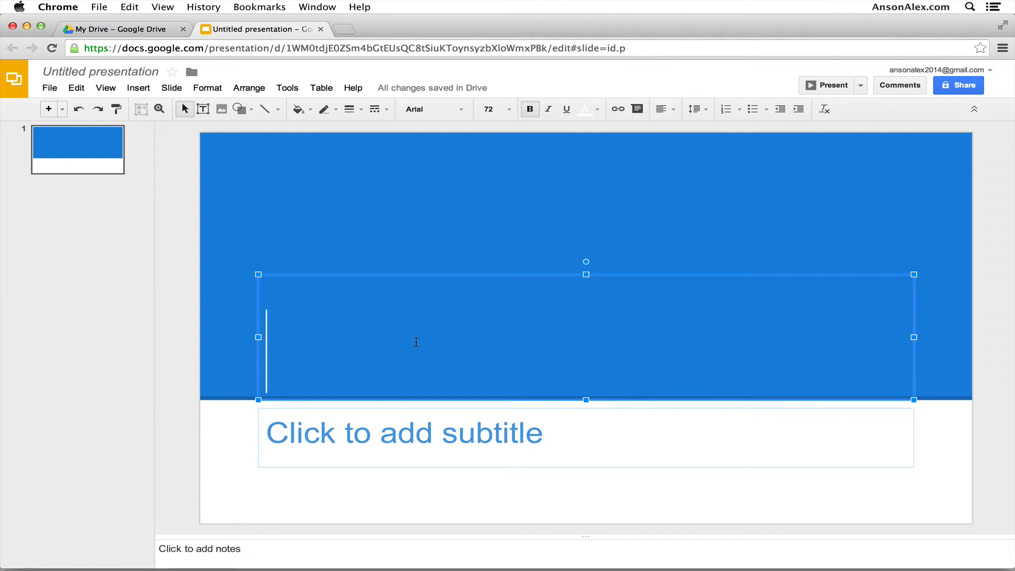
{"action": "type", "text": "Business Plan"}
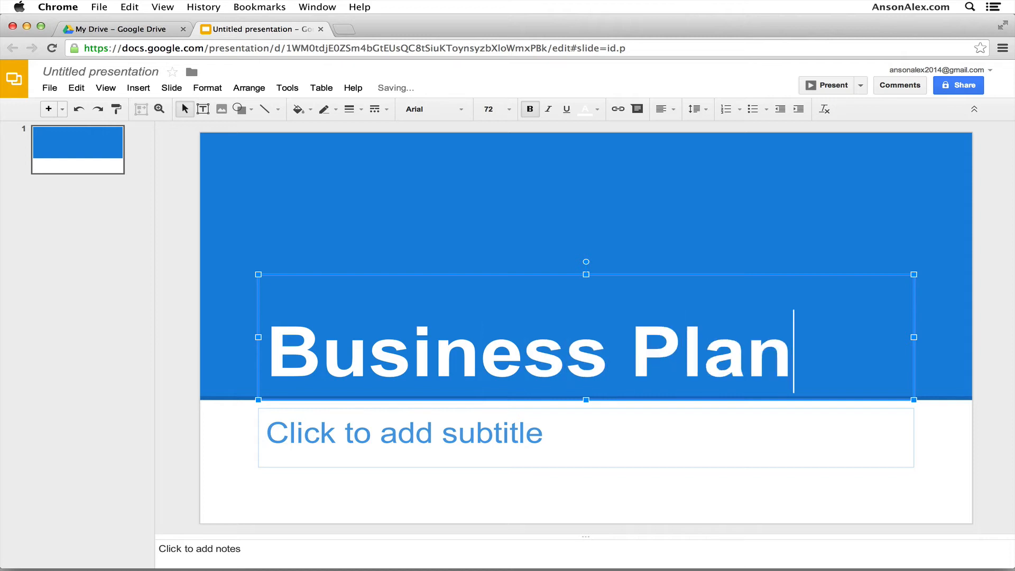
{"action": "left_click", "coordinate": [399, 431]}
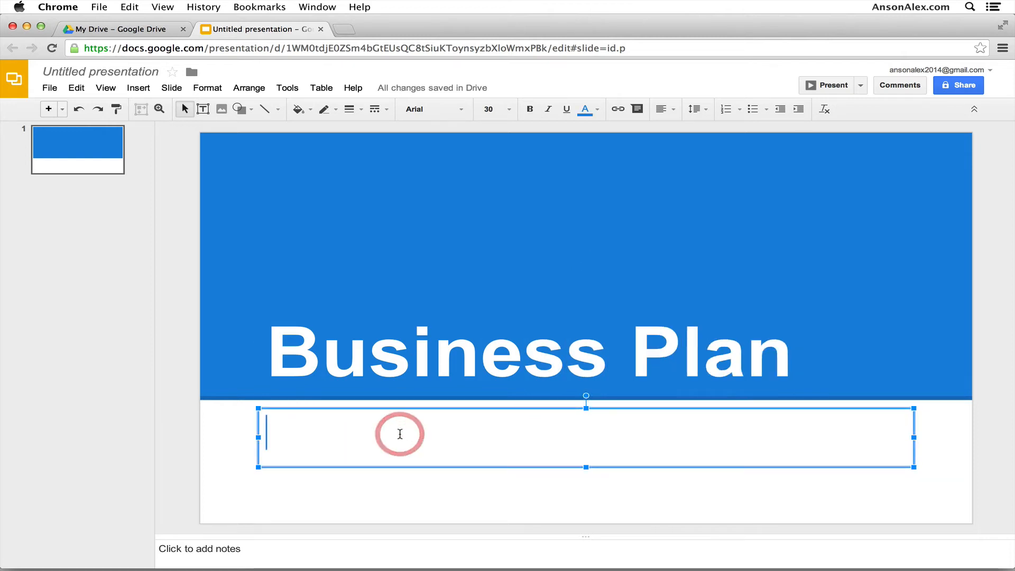
{"action": "type", "text": "By Anson ALex"}
{"action": "key", "text": "BackSpace"}
{"action": "key", "text": "BackSpace"}
{"action": "key", "text": "BackSpace"}
{"action": "key", "text": "BackSpace"}
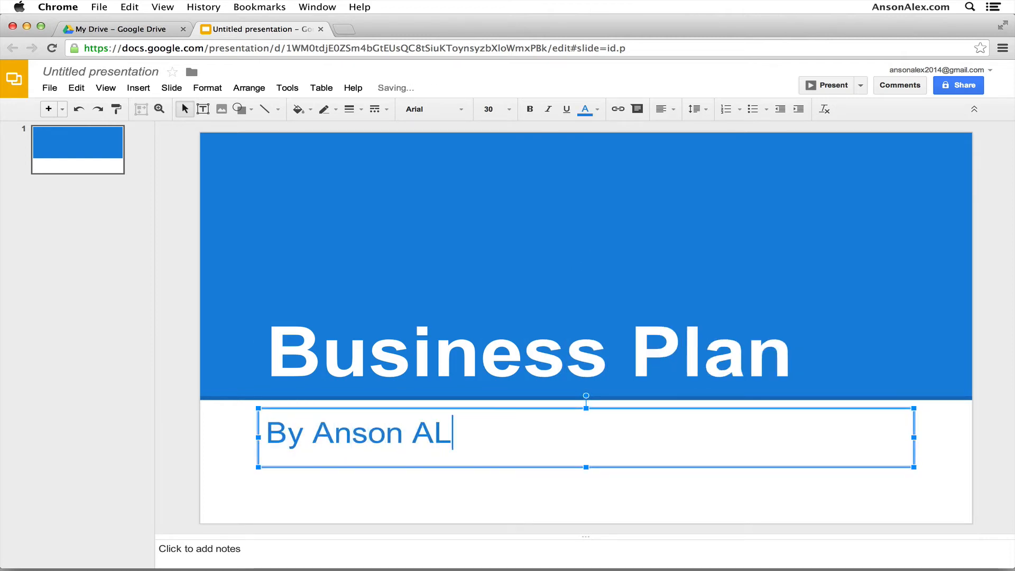
{"action": "type", "text": "Alexander"}
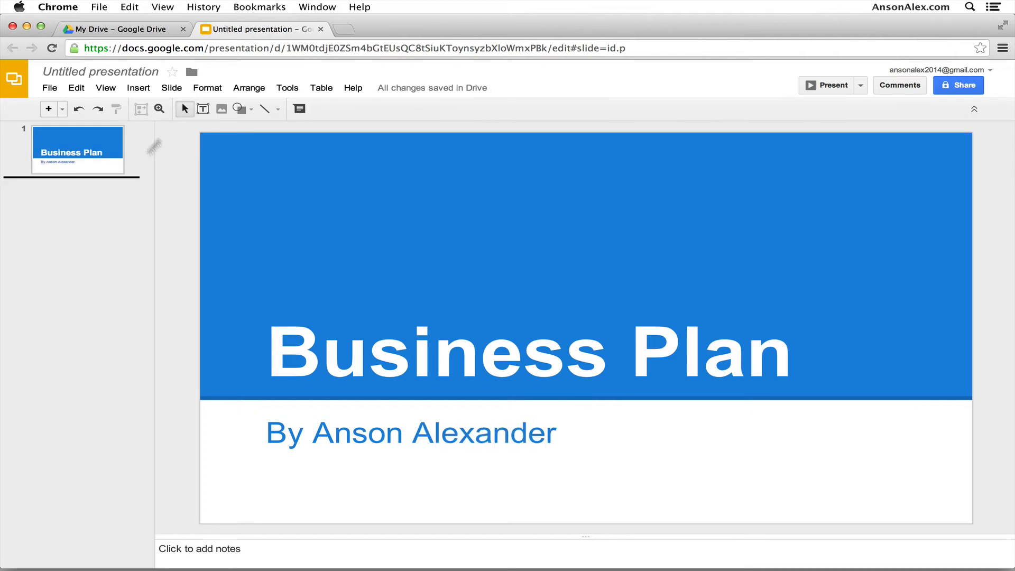
Add a second slide after the title slide and title it "Key Goals".
{"action": "left_click", "coordinate": [106, 139]}
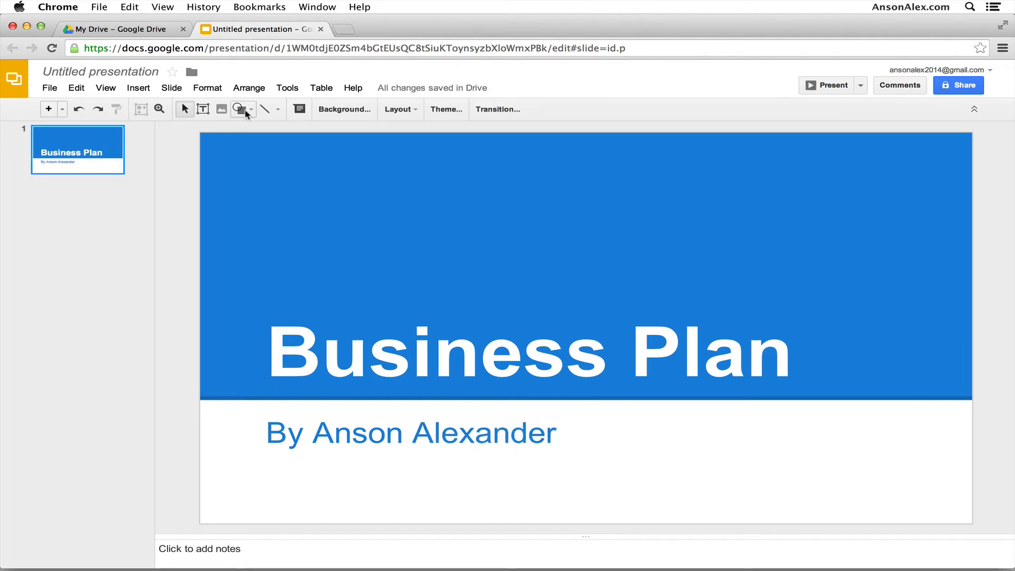
{"action": "left_click", "coordinate": [172, 88]}
{"action": "left_click", "coordinate": [188, 109]}
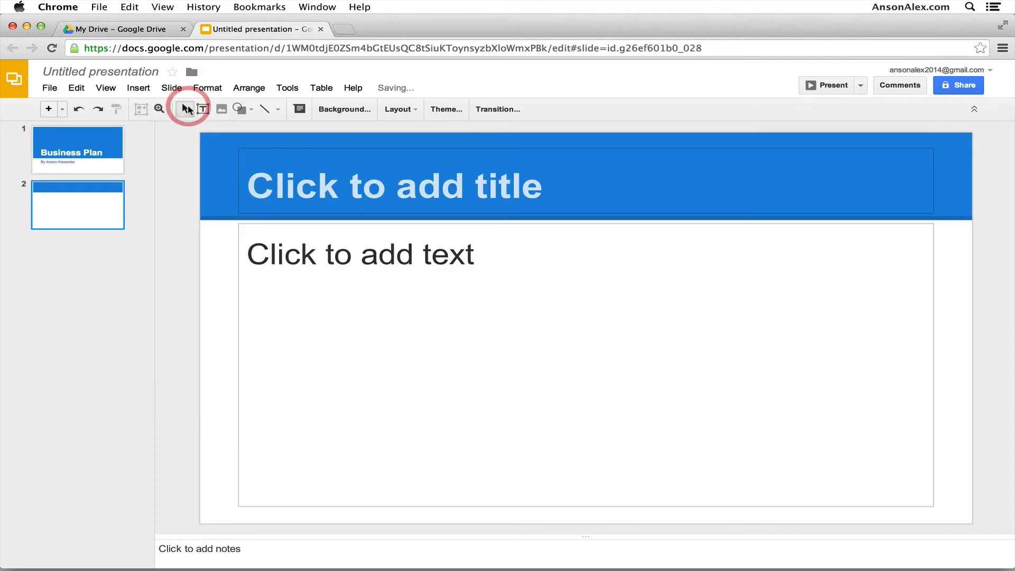
{"action": "left_click", "coordinate": [99, 211]}
{"action": "left_click", "coordinate": [351, 195]}
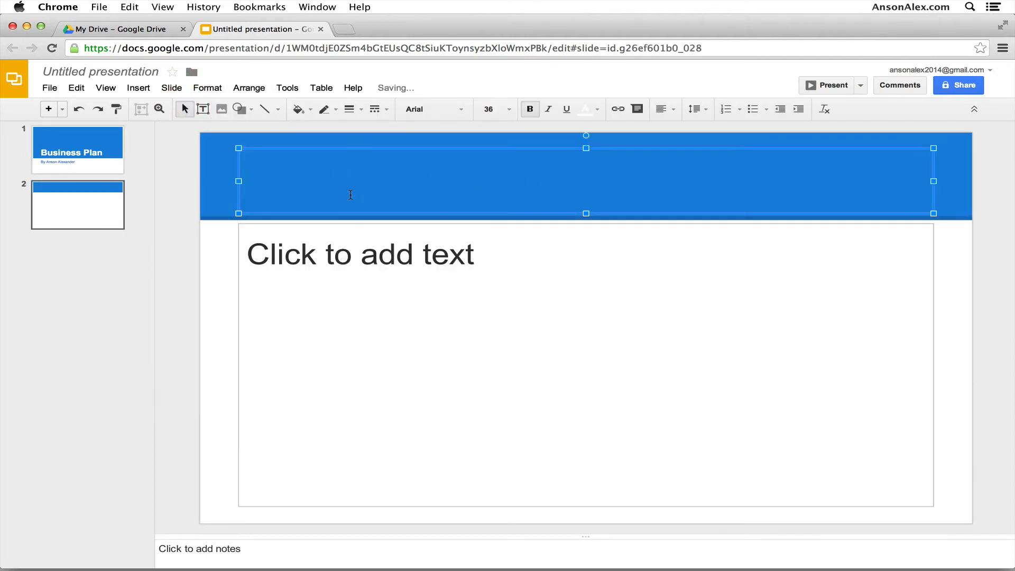
{"action": "type", "text": "Key "}
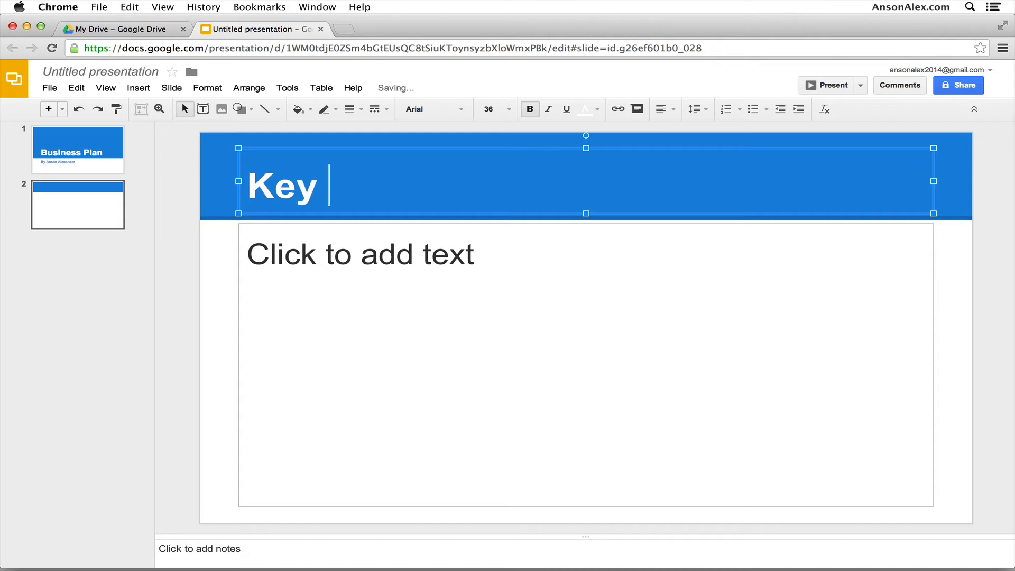
{"action": "type", "text": "Goals"}
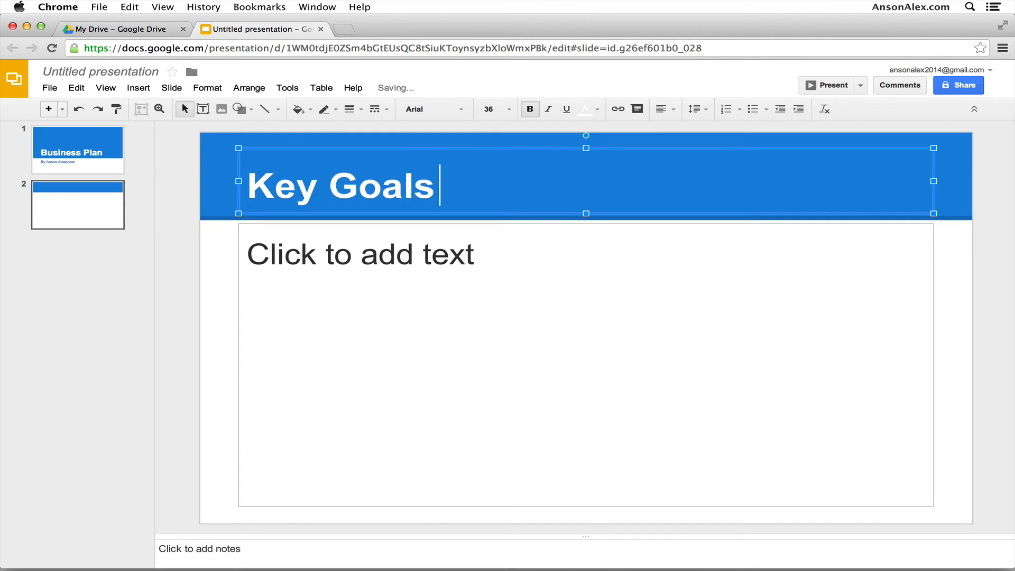
Enter "Increase user base" in the body of the Key Goals slide and format it as a bulleted list.
{"action": "left_click", "coordinate": [383, 247]}
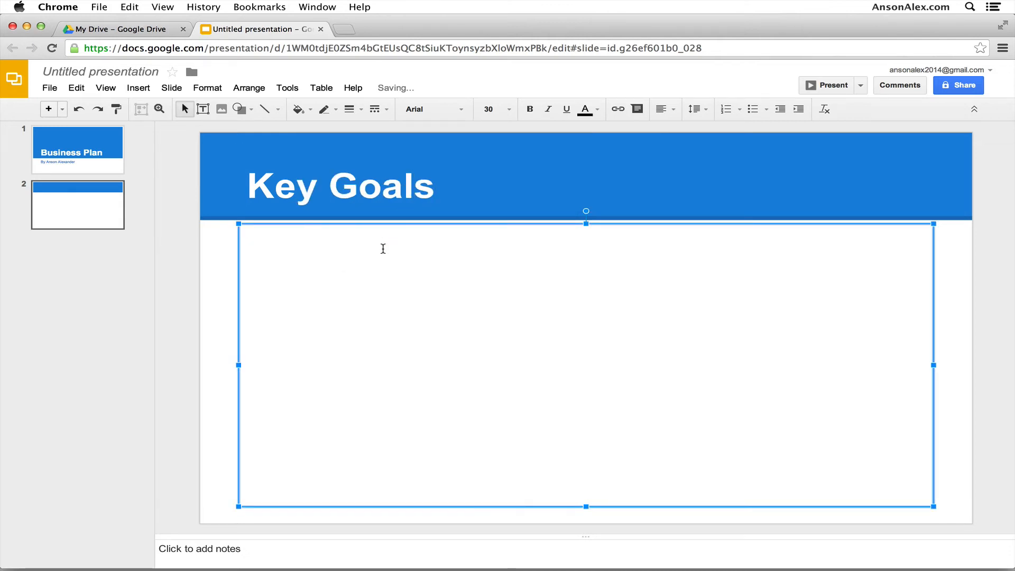
{"action": "type", "text": "Increase "}
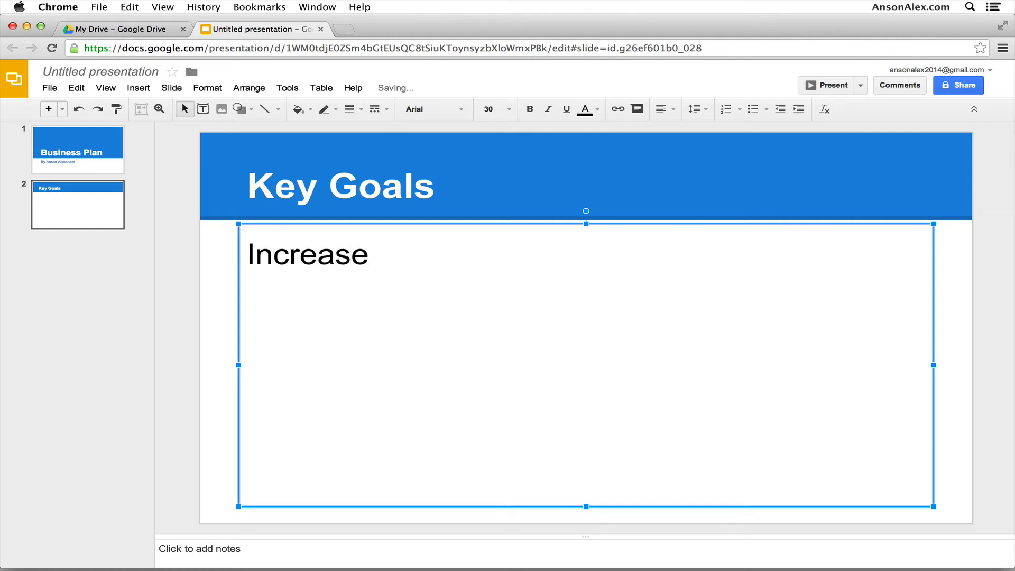
{"action": "type", "text": "user base"}
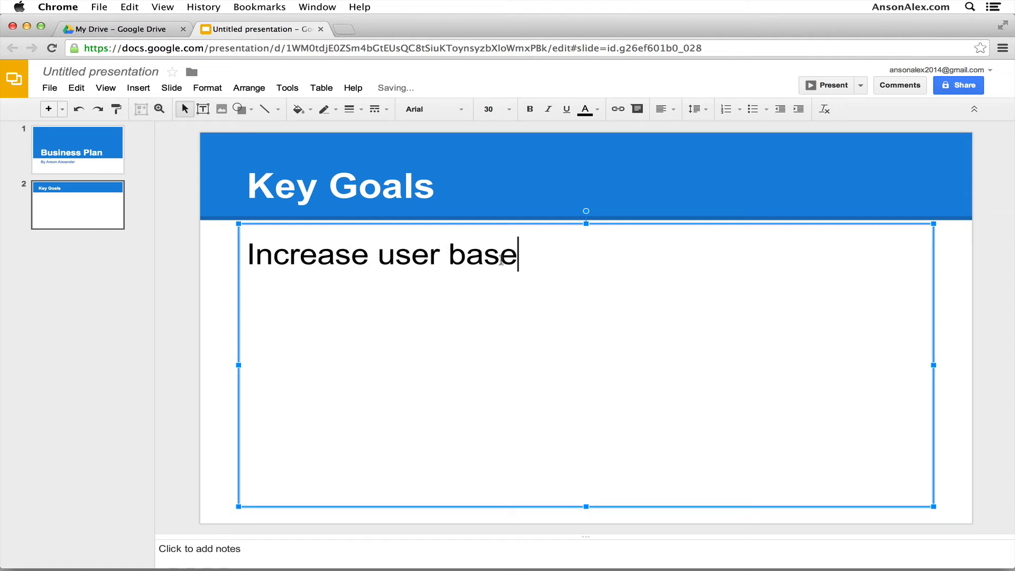
{"action": "left_click_drag", "start_coordinate": [521, 254], "coordinate": [243, 252]}
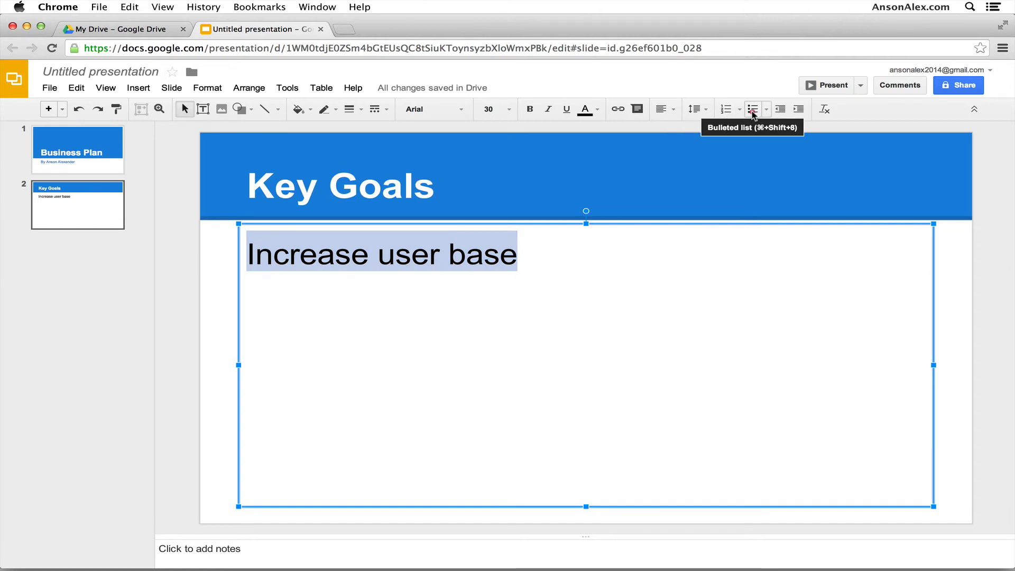
{"action": "left_click", "coordinate": [752, 109]}
{"action": "left_click", "coordinate": [575, 250]}
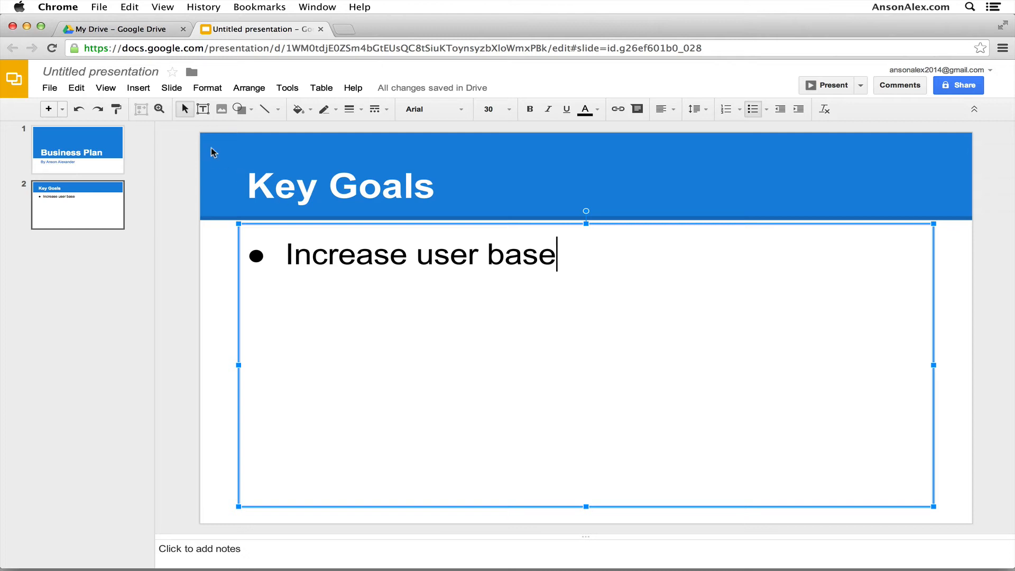
Present the Key Goals slide in full screen and return to the editor.
{"action": "left_click", "coordinate": [172, 88]}
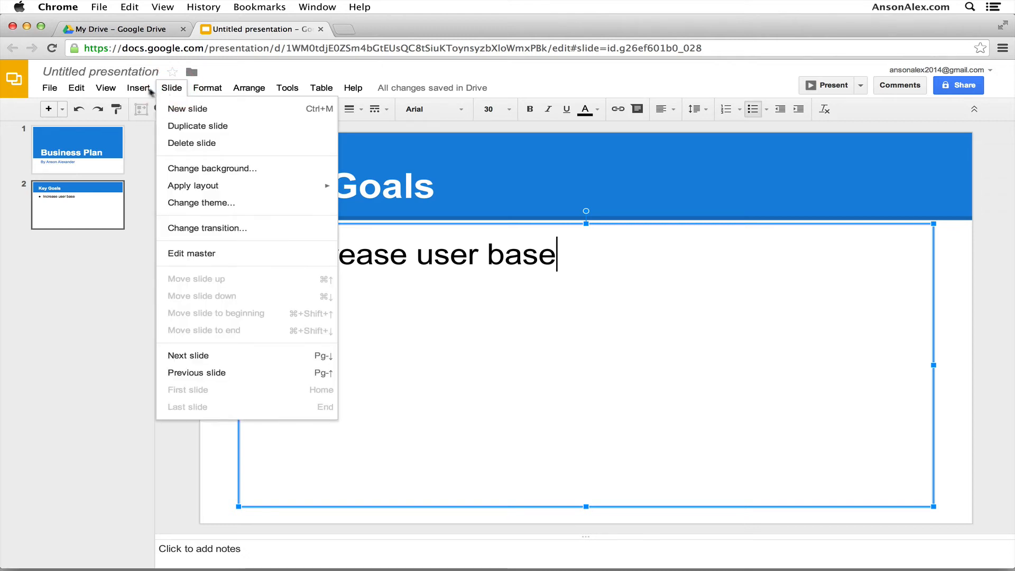
{"action": "mouse_move", "coordinate": [106, 88]}
{"action": "left_click", "coordinate": [141, 112]}
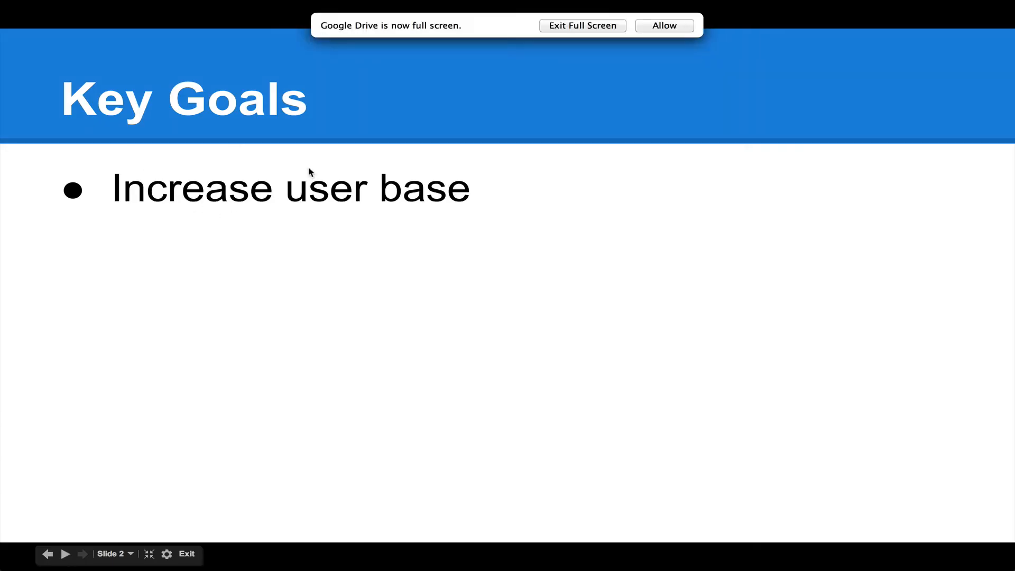
{"action": "key", "text": "Escape"}
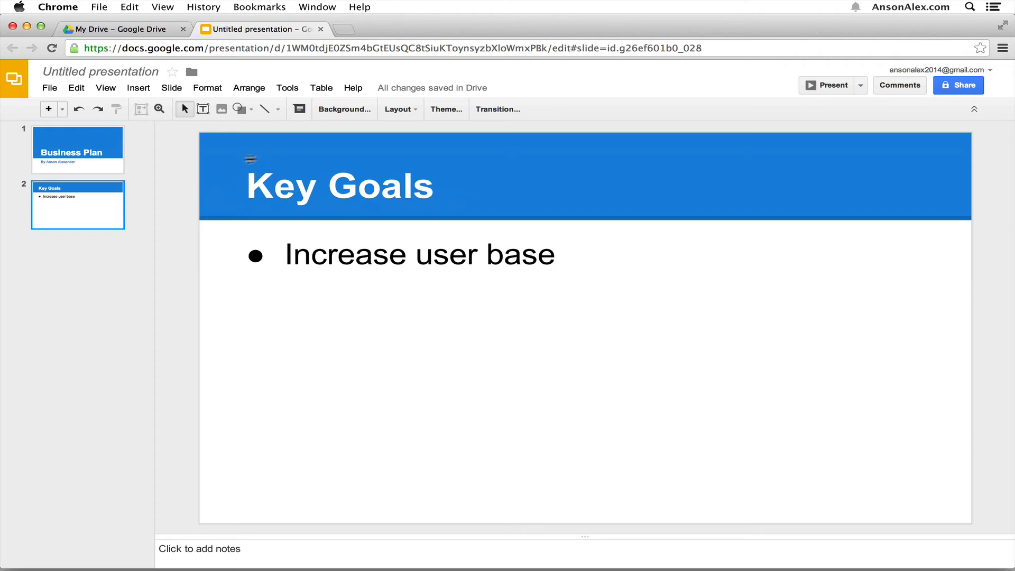
Rename the presentation as "Business Plan".
{"action": "left_click", "coordinate": [111, 74]}
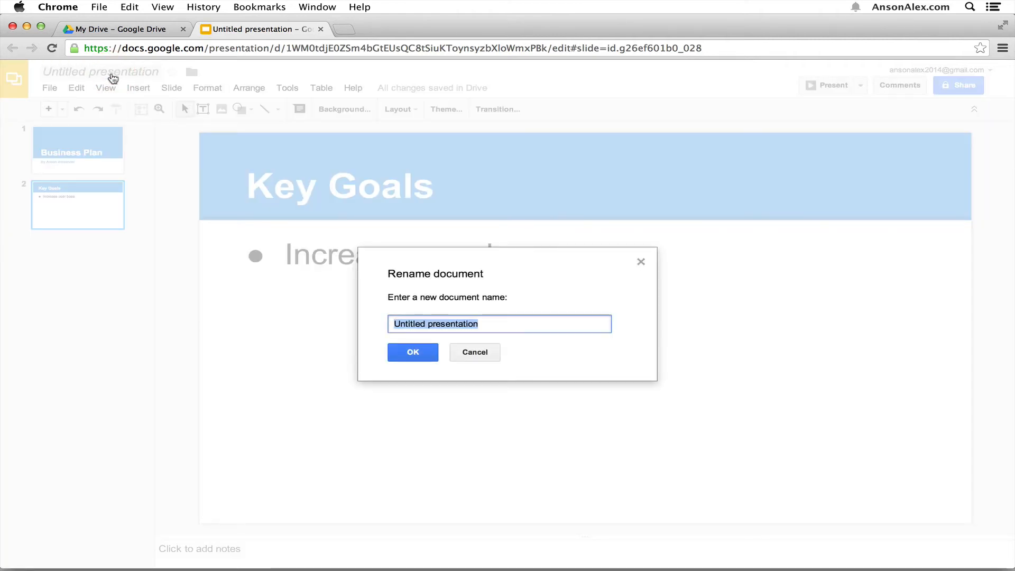
{"action": "type", "text": "Busines"}
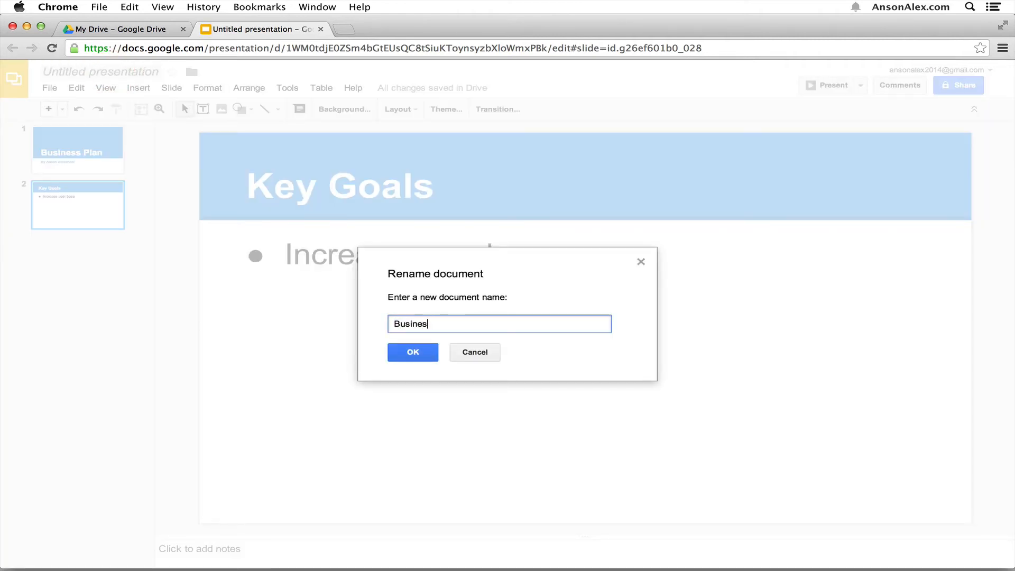
{"action": "type", "text": "s Plan"}
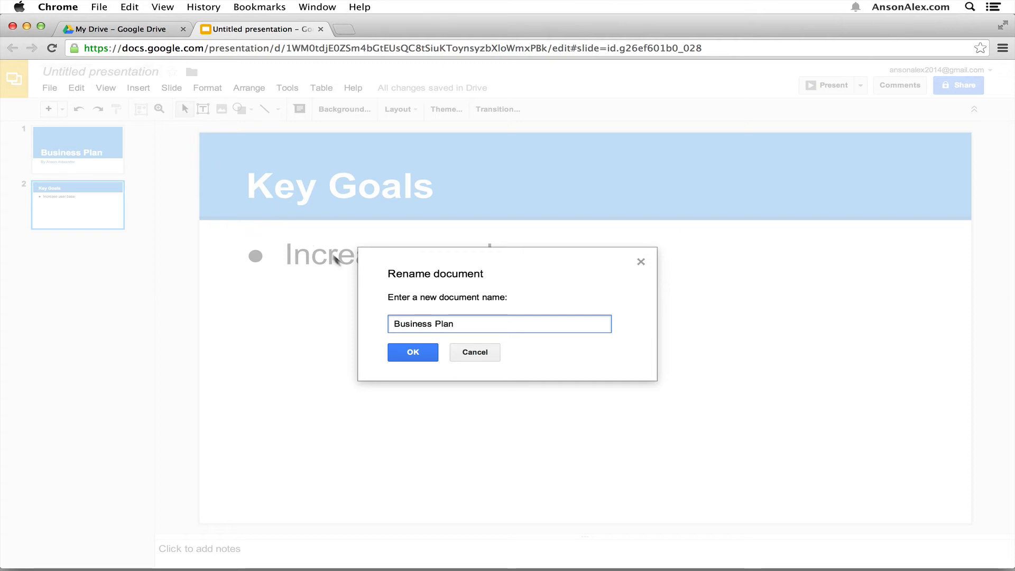
{"action": "left_click", "coordinate": [415, 352]}
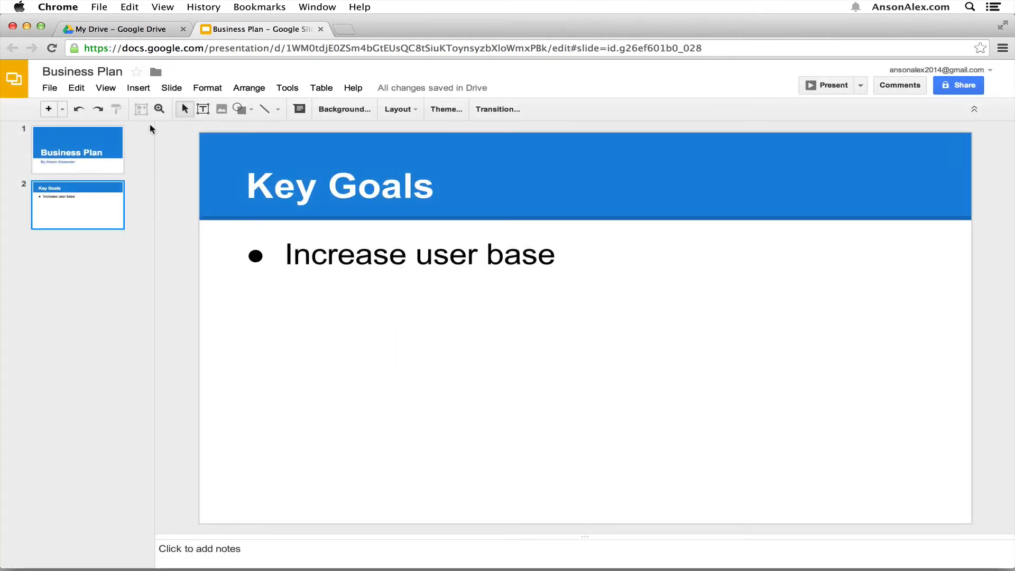
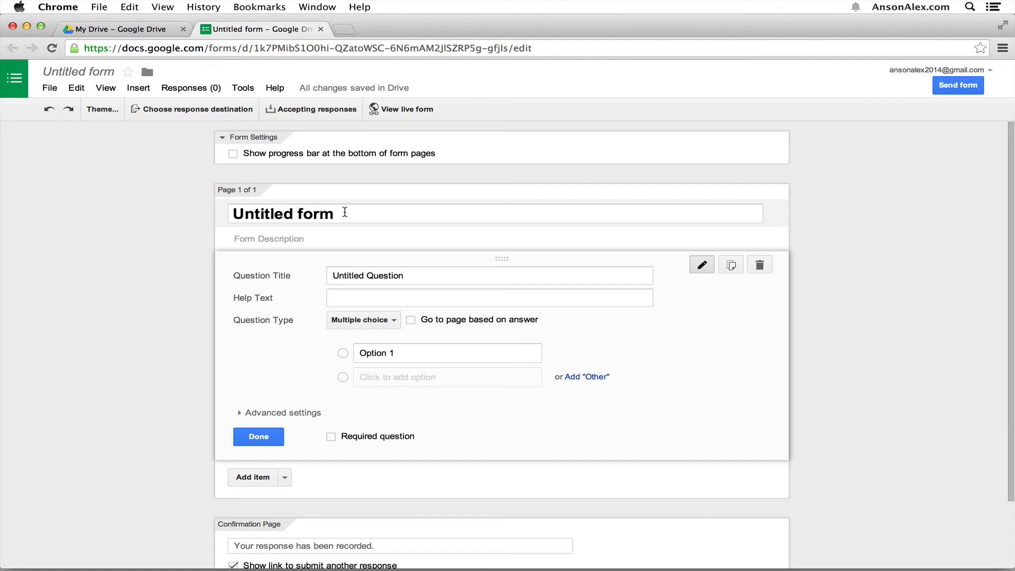
Title the form "Quiz 1" and set the first question's title to "What is your favorite color?".
{"action": "left_click_drag", "start_coordinate": [344, 208], "coordinate": [201, 207]}
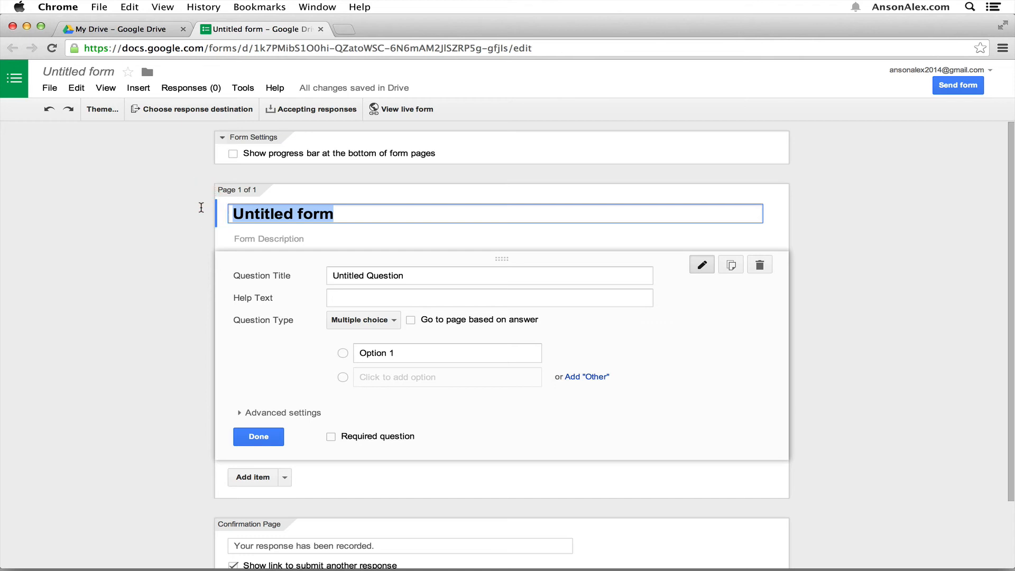
{"action": "type", "text": "Quiz 1"}
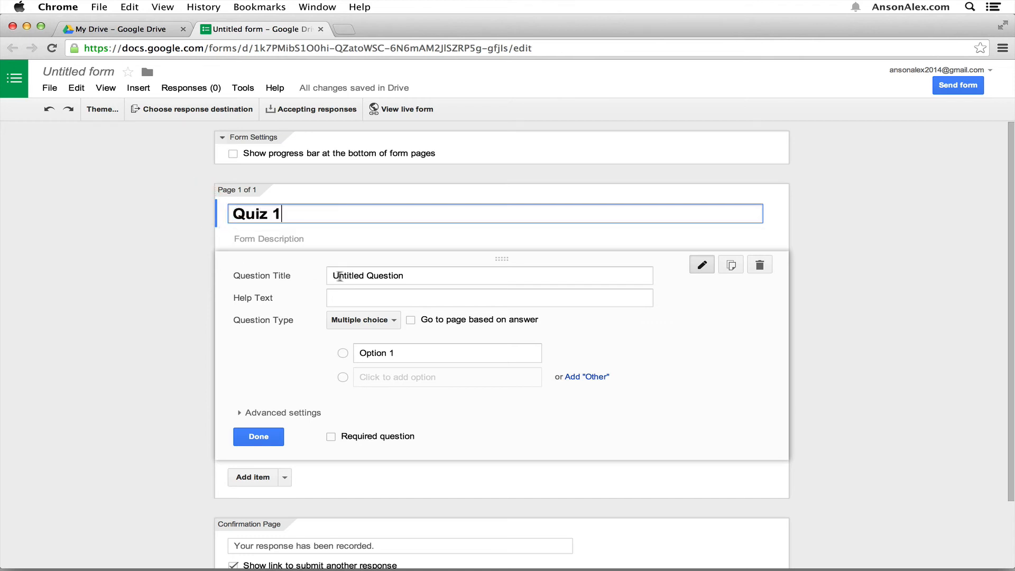
{"action": "triple_click", "coordinate": [356, 274]}
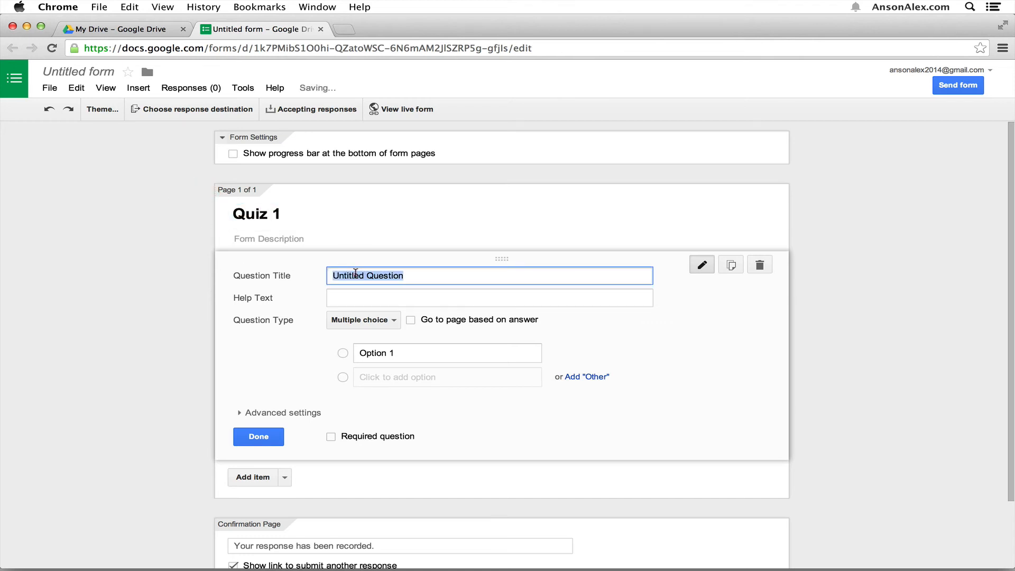
{"action": "type", "text": "Wha tis"}
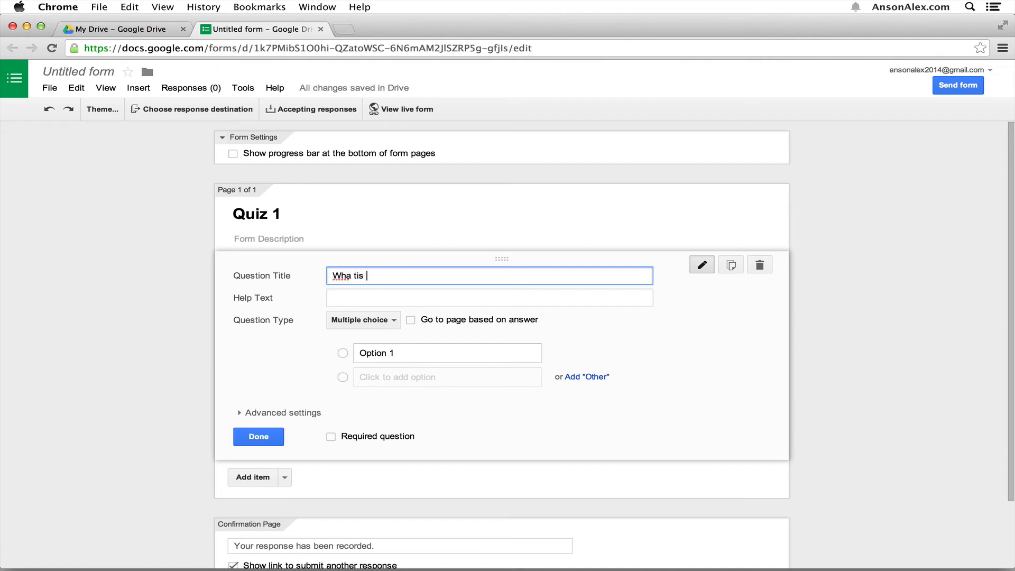
{"action": "key", "text": "BackSpace"}
{"action": "key", "text": "BackSpace"}
{"action": "key", "text": "BackSpace"}
{"action": "type", "text": "t is your fav"}
{"action": "type", "text": "oirte colo"}
{"action": "key", "text": "BackSpace"}
{"action": "key", "text": "BackSpace"}
{"action": "key", "text": "BackSpace"}
{"action": "key", "text": "BackSpace"}
{"action": "key", "text": "BackSpace"}
{"action": "key", "text": "BackSpace"}
{"action": "key", "text": "BackSpace"}
{"action": "key", "text": "BackSpace"}
{"action": "key", "text": "BackSpace"}
{"action": "type", "text": "rite "}
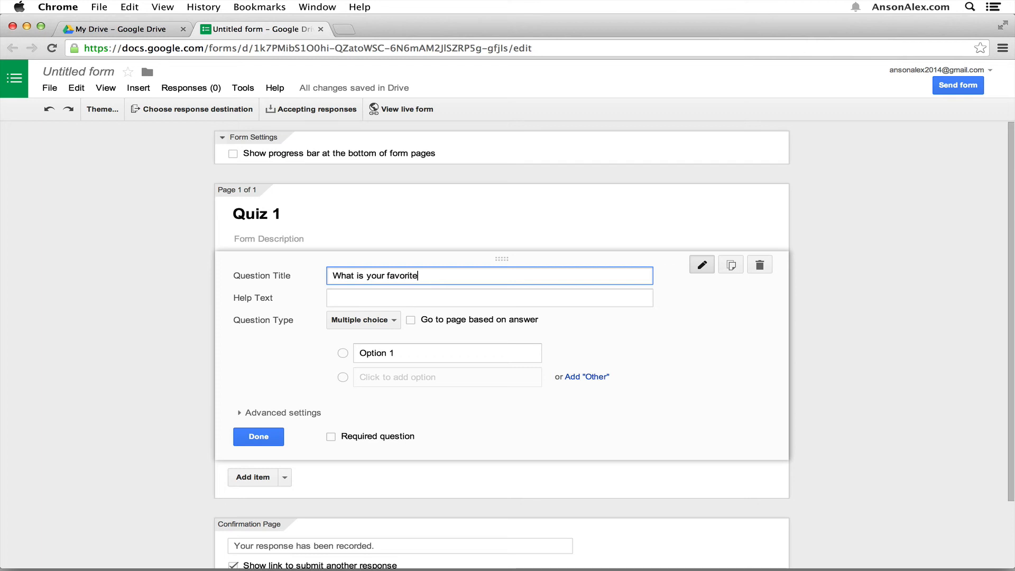
{"action": "type", "text": "color?"}
Give the favorite color question the multiple-choice options Red, Blue and Green.
{"action": "left_click", "coordinate": [341, 354]}
{"action": "type", "text": "Red"}
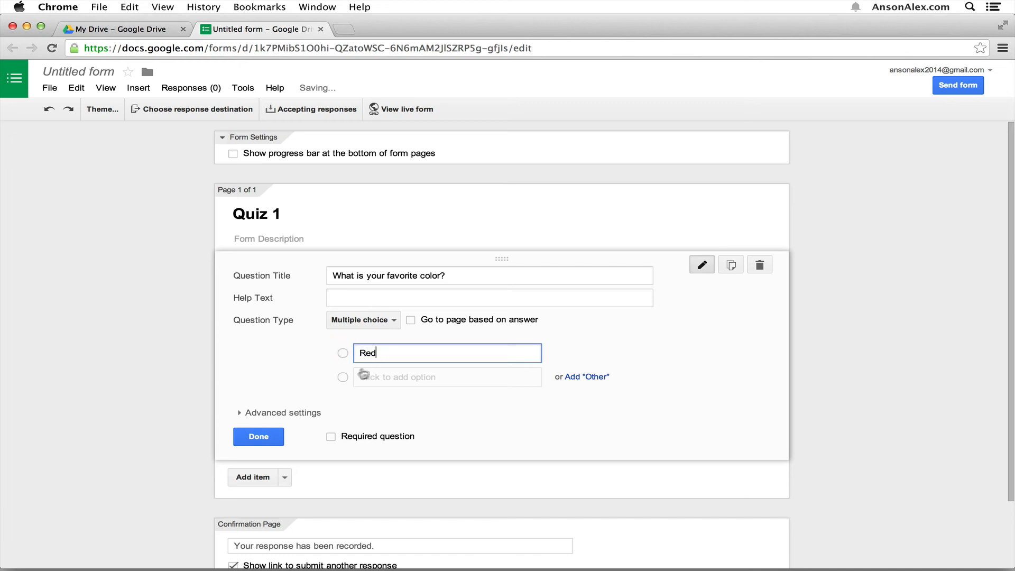
{"action": "left_click", "coordinate": [345, 379]}
{"action": "type", "text": "Blue"}
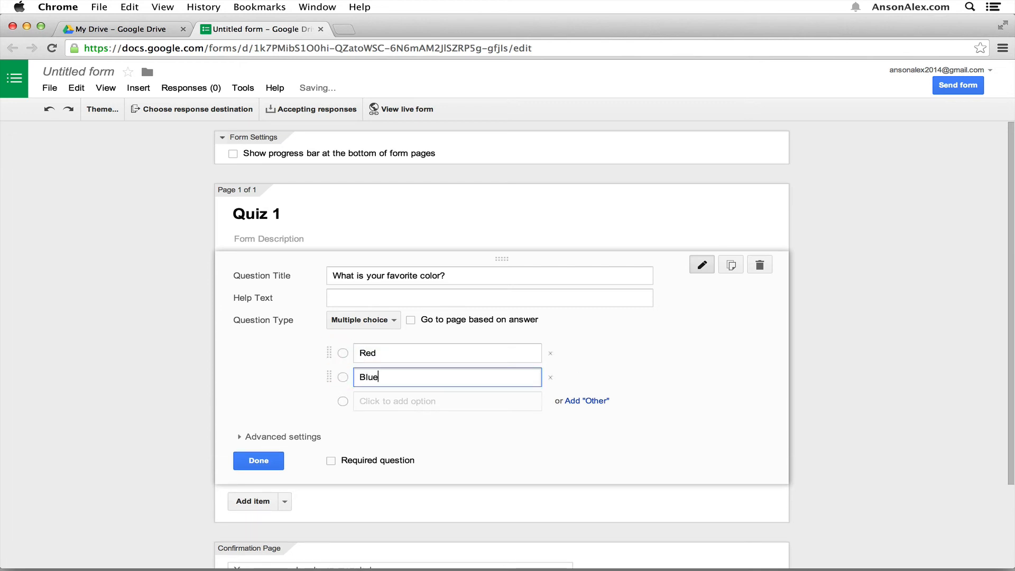
{"action": "left_click", "coordinate": [370, 405]}
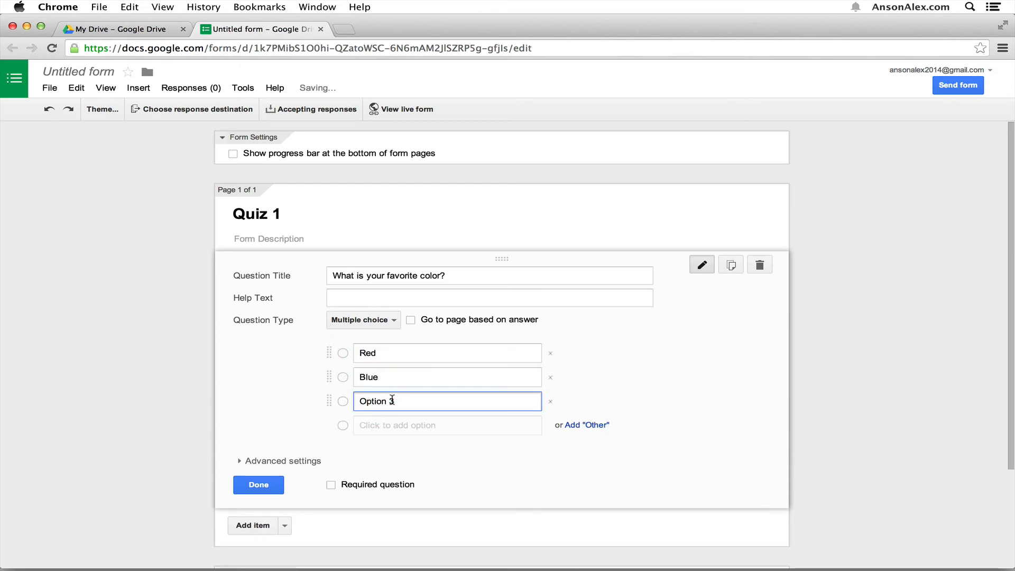
{"action": "type", "text": "Green"}
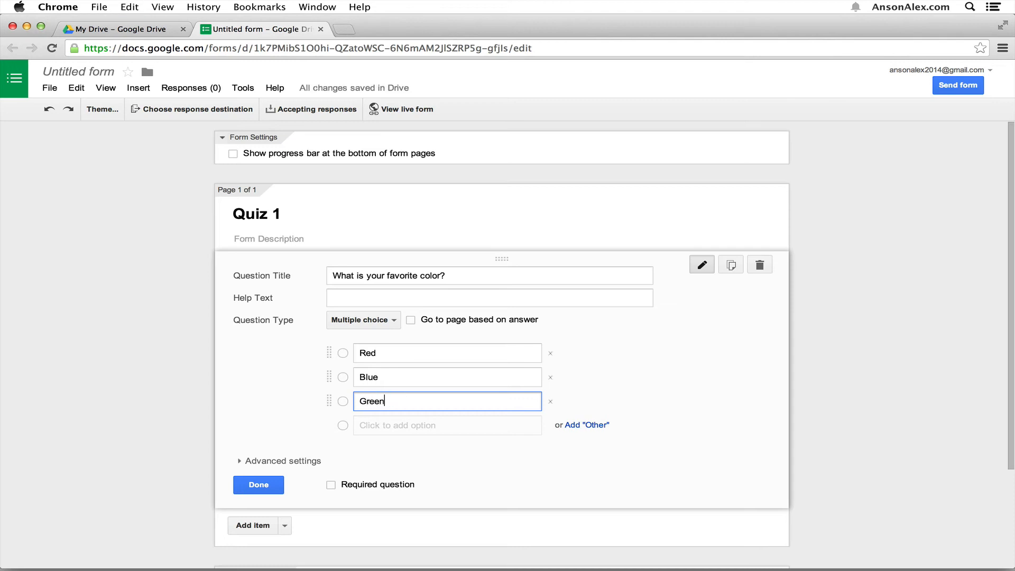
Finish editing the favorite color question and review the item types available for insertion in the form.
{"action": "left_click", "coordinate": [260, 485]}
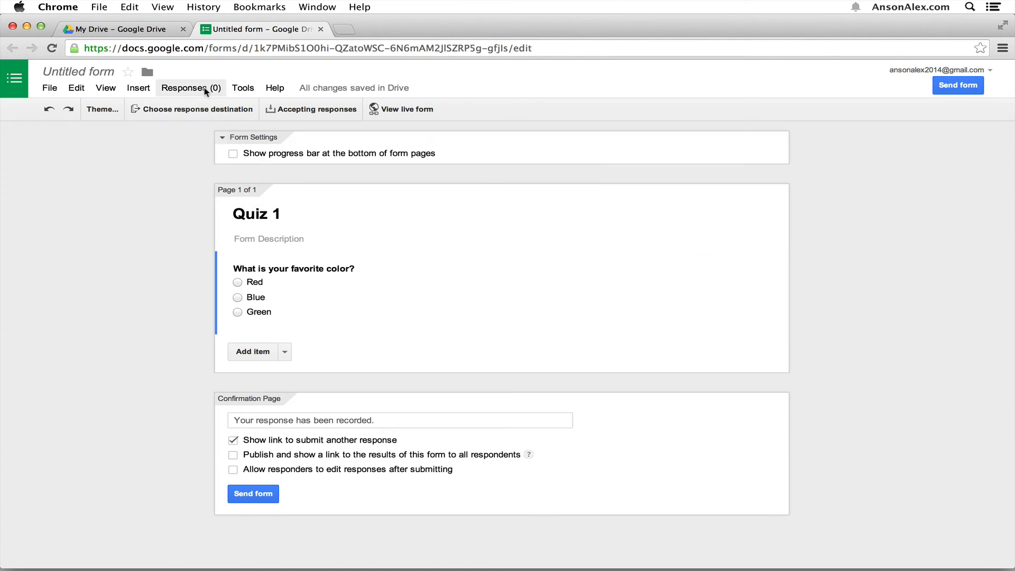
{"action": "left_click", "coordinate": [149, 89]}
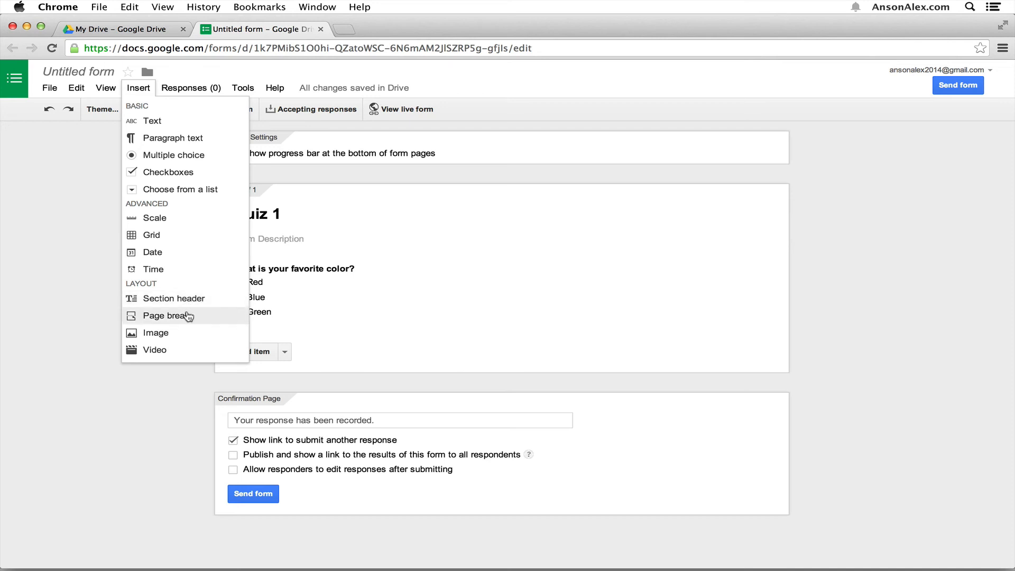
{"action": "left_click", "coordinate": [90, 268]}
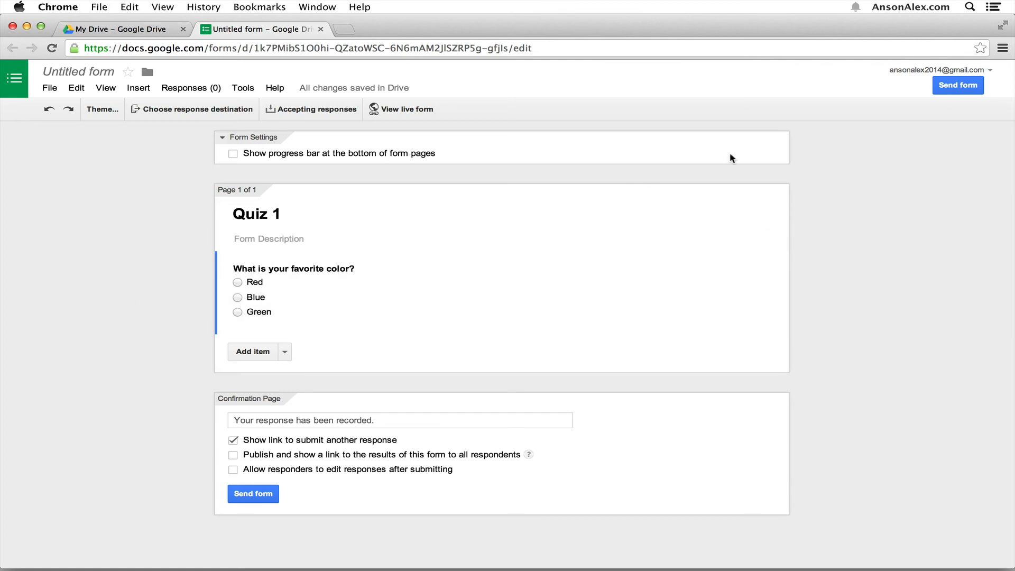
Review the form's sending options, including the email invitation fields, and close them without sending anything.
{"action": "left_click", "coordinate": [951, 90]}
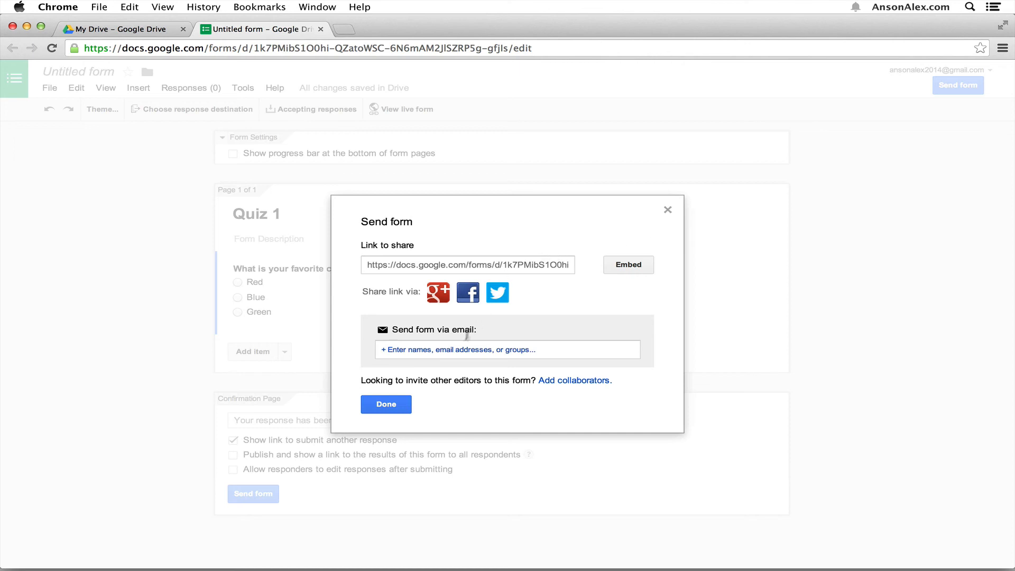
{"action": "left_click", "coordinate": [400, 349]}
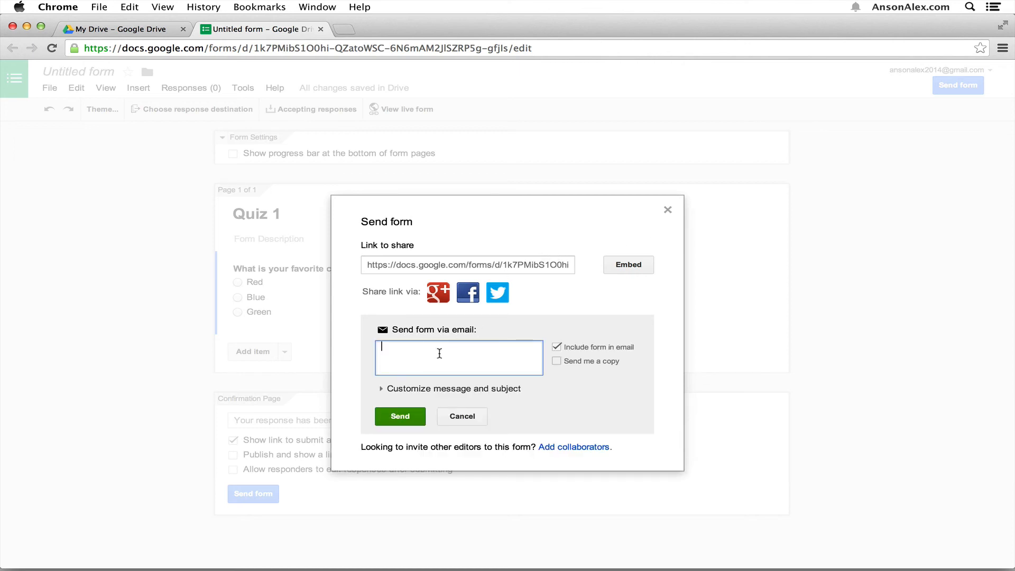
{"action": "left_click", "coordinate": [458, 416]}
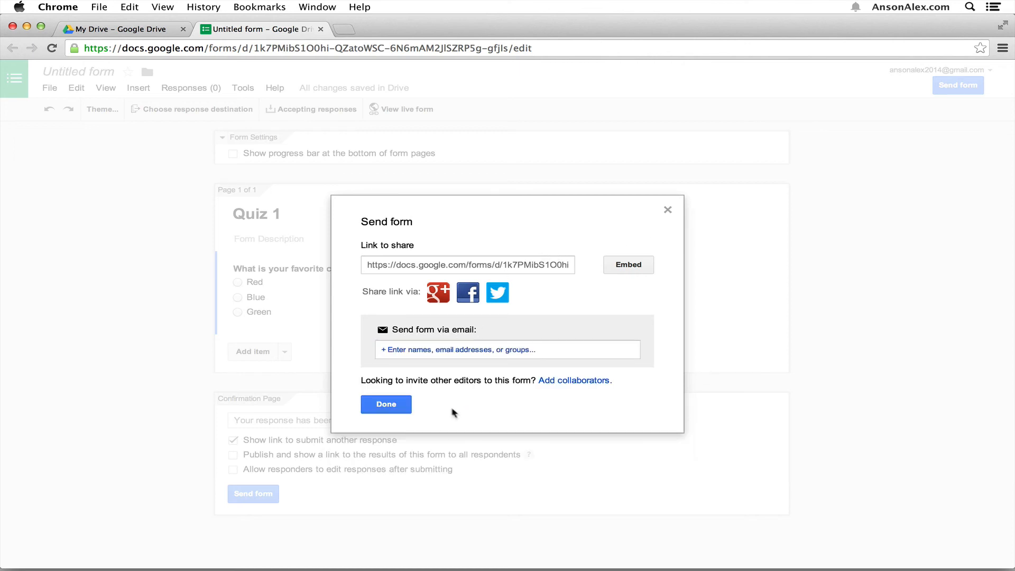
{"action": "left_click", "coordinate": [386, 404]}
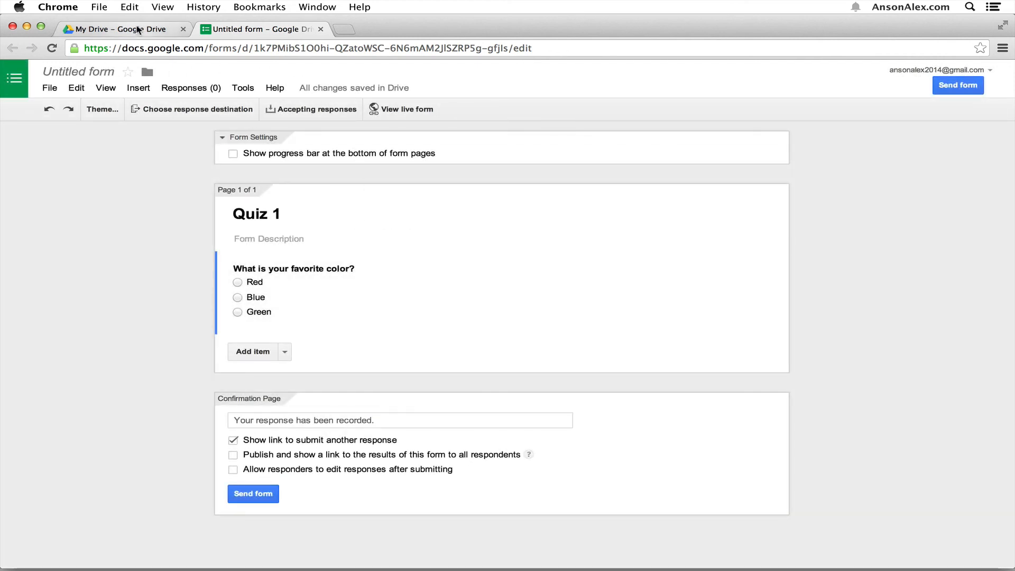
Reopen the untitled form from My Drive, view its summary of responses, and close the summary and form tabs.
{"action": "left_click", "coordinate": [137, 29]}
{"action": "left_click", "coordinate": [225, 167]}
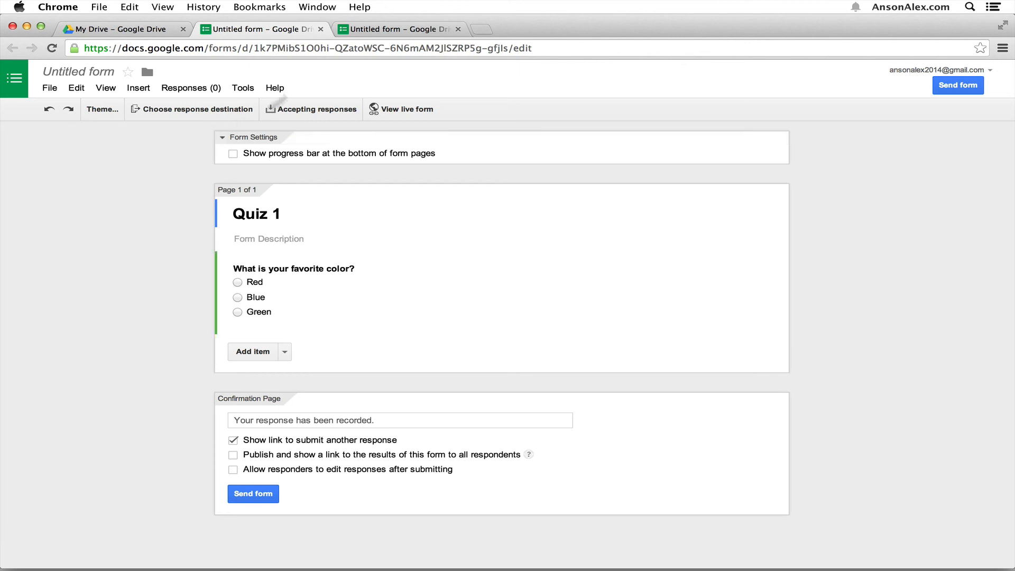
{"action": "left_click", "coordinate": [194, 90]}
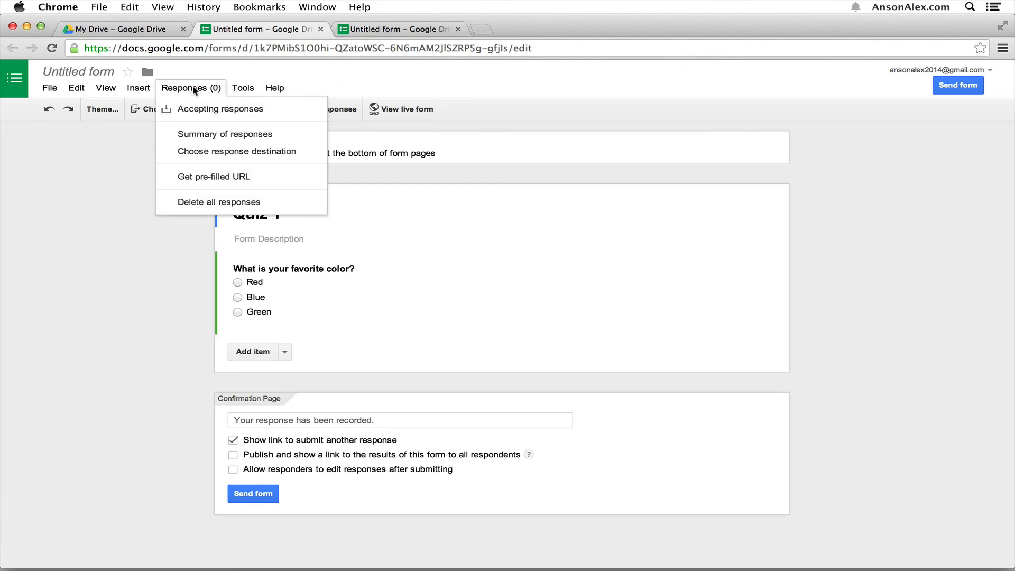
{"action": "left_click", "coordinate": [226, 138]}
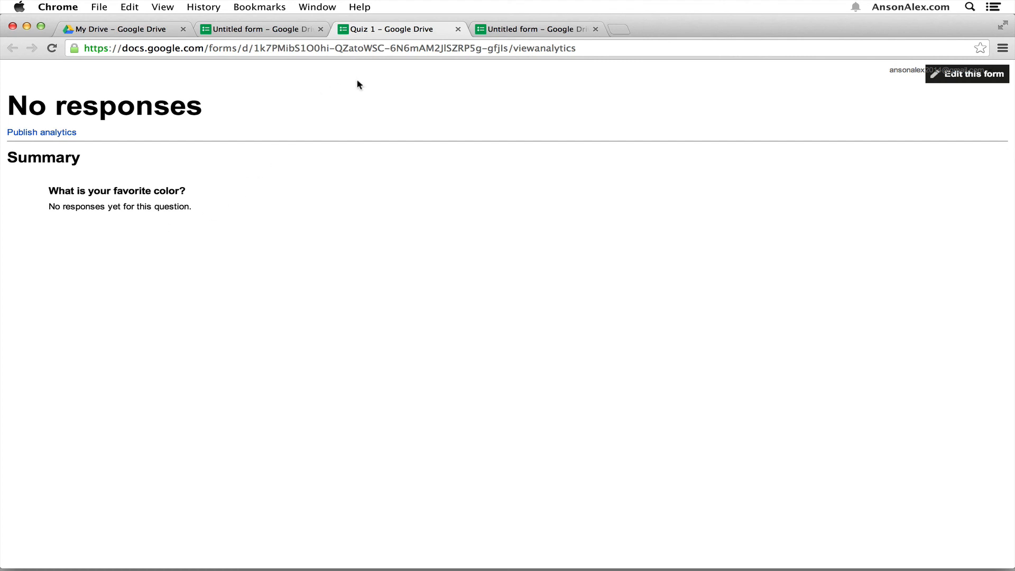
{"action": "left_click", "coordinate": [458, 30]}
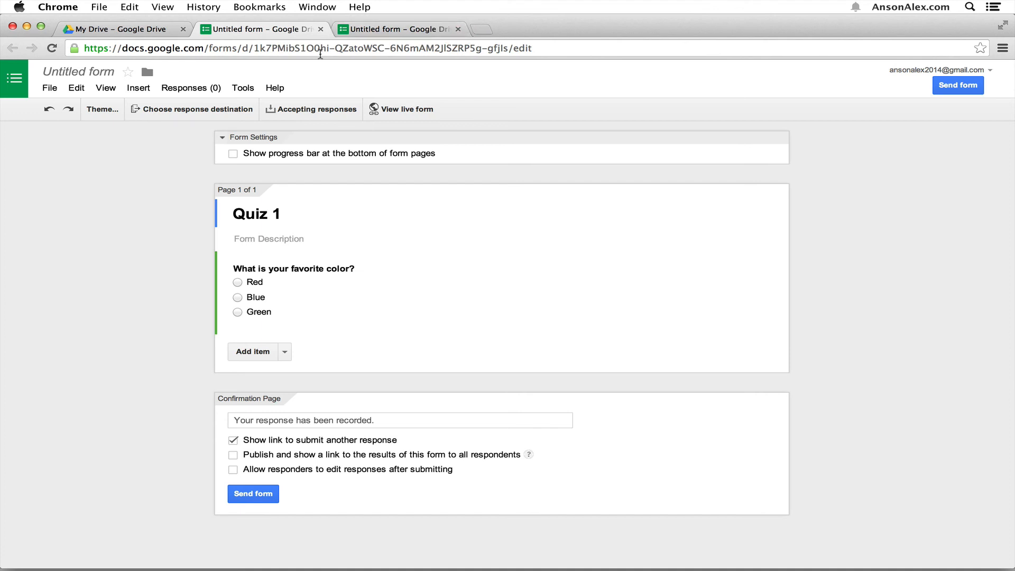
{"action": "left_click", "coordinate": [321, 30]}
{"action": "left_click", "coordinate": [321, 30]}
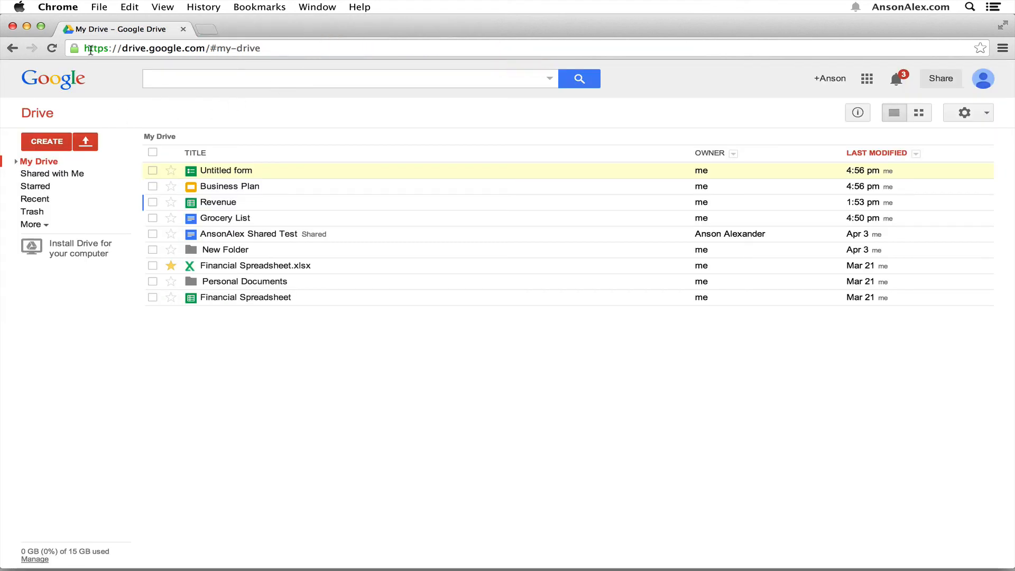
Create a new Google drawing and place a plain rectangle in the upper-left part of the canvas.
{"action": "left_click", "coordinate": [47, 142]}
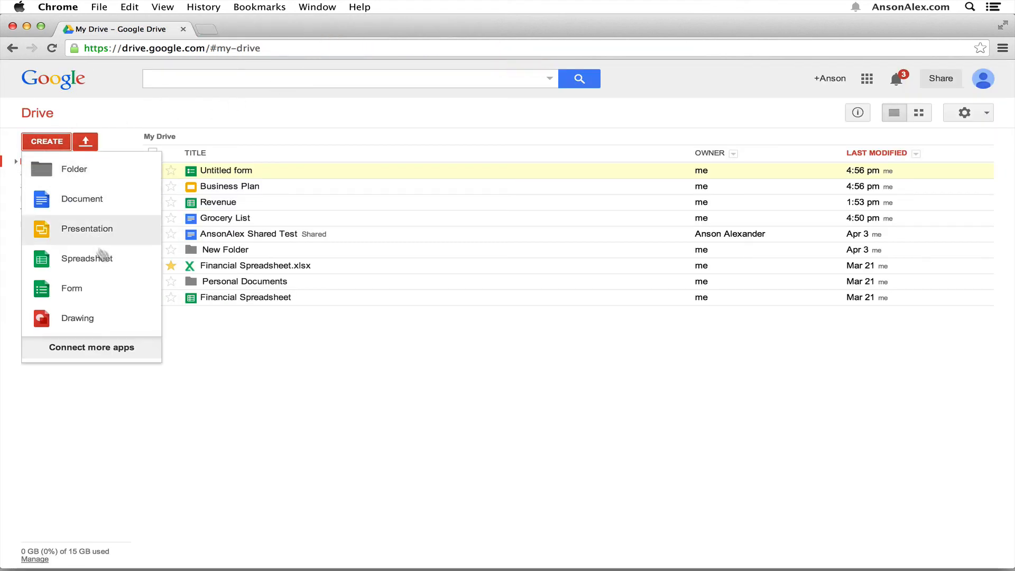
{"action": "left_click", "coordinate": [116, 317]}
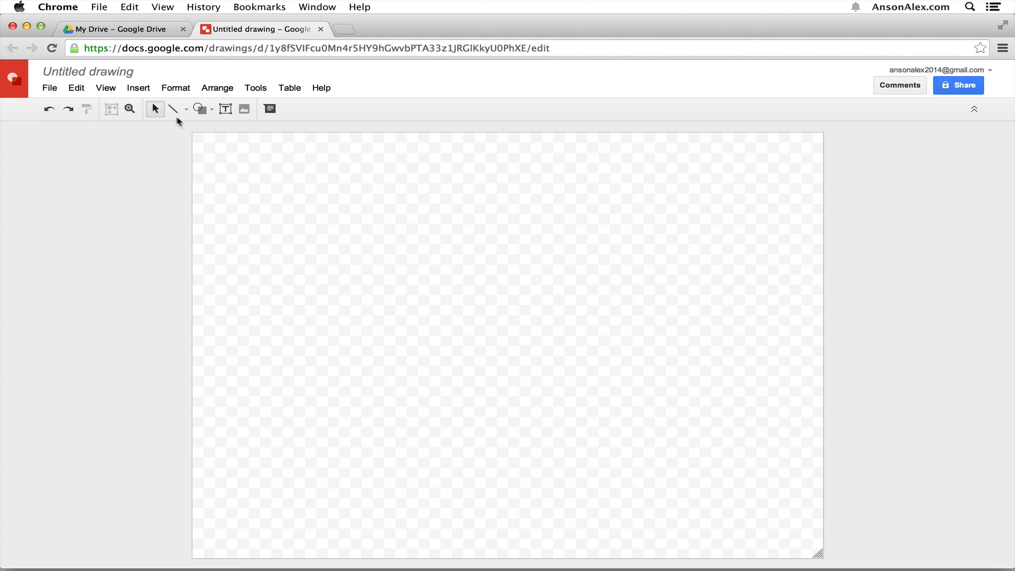
{"action": "left_click", "coordinate": [206, 113]}
{"action": "mouse_move", "coordinate": [229, 129]}
{"action": "left_click", "coordinate": [292, 136]}
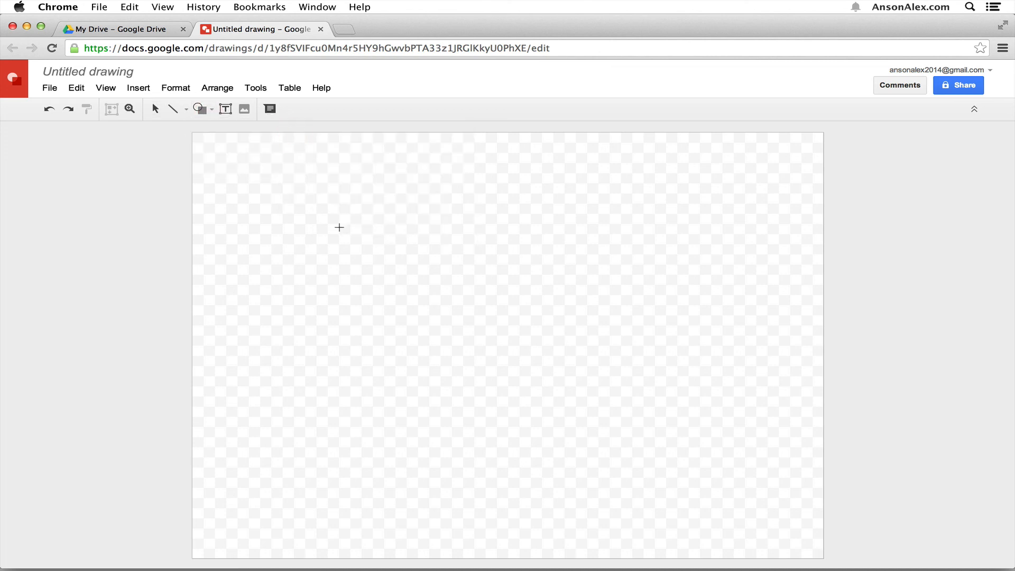
{"action": "left_click", "coordinate": [347, 242]}
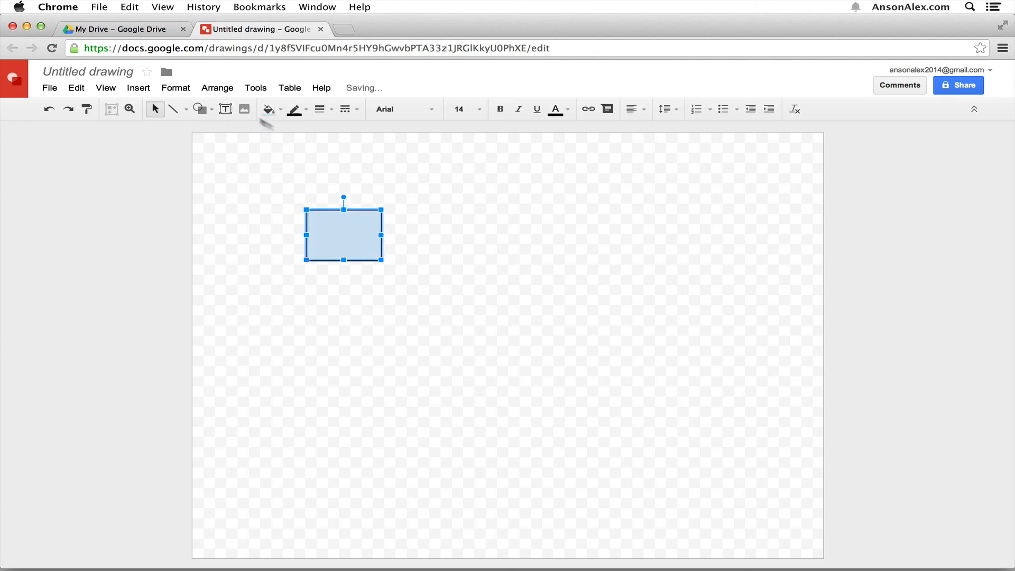
Draw a second, slightly larger rectangle to the right of the first and connect their facing sides with a straight line.
{"action": "left_click", "coordinate": [207, 111]}
{"action": "mouse_move", "coordinate": [222, 131]}
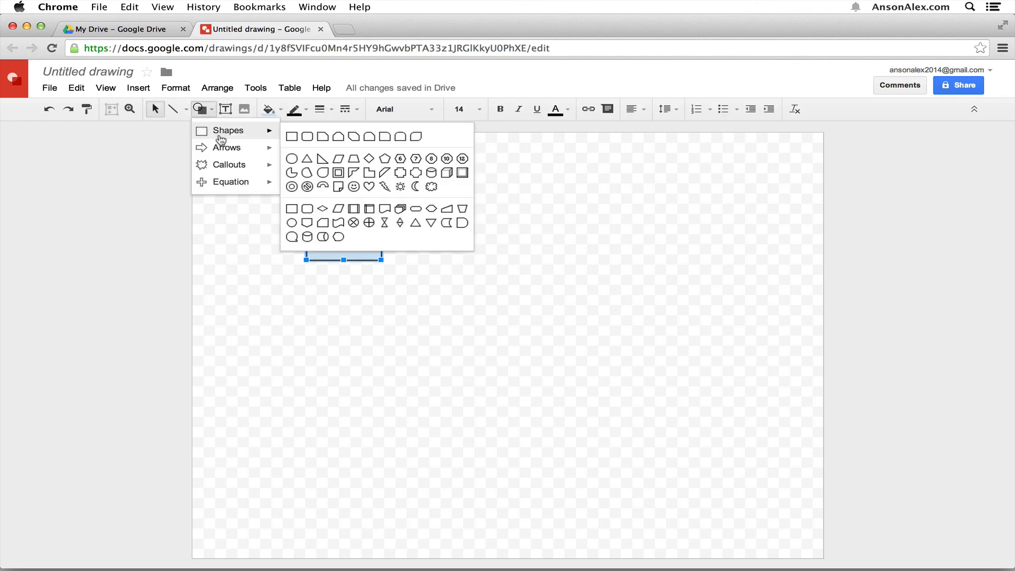
{"action": "left_click", "coordinate": [293, 136]}
{"action": "left_click_drag", "start_coordinate": [518, 197], "coordinate": [603, 252]}
{"action": "left_click", "coordinate": [421, 187]}
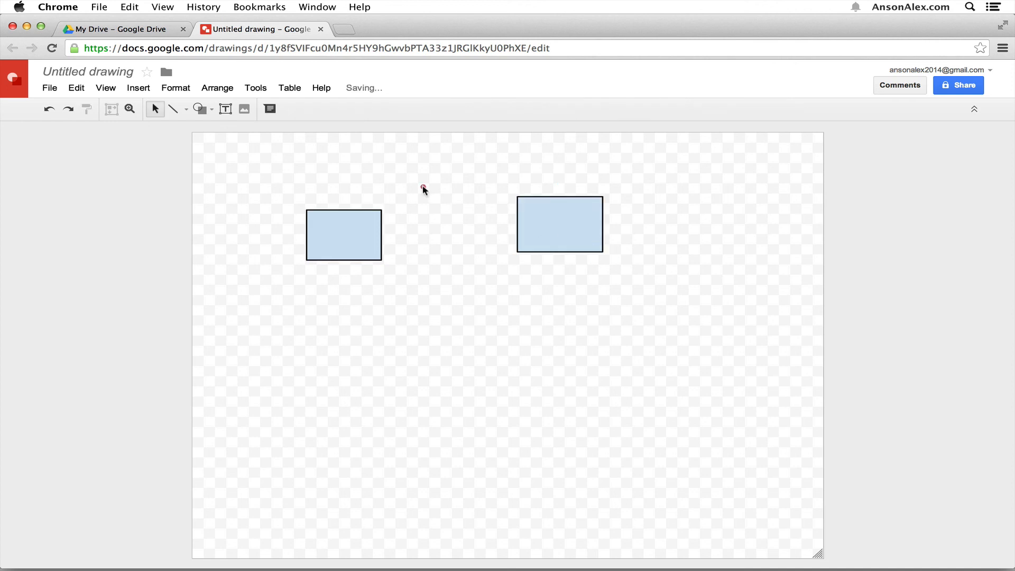
{"action": "left_click", "coordinate": [173, 109]}
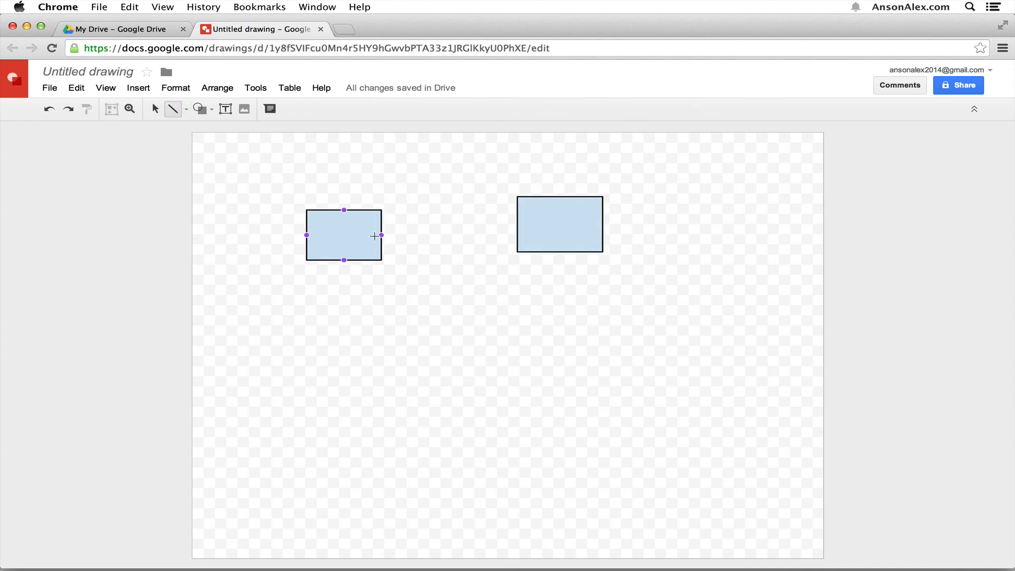
{"action": "left_click_drag", "start_coordinate": [381, 235], "coordinate": [517, 225]}
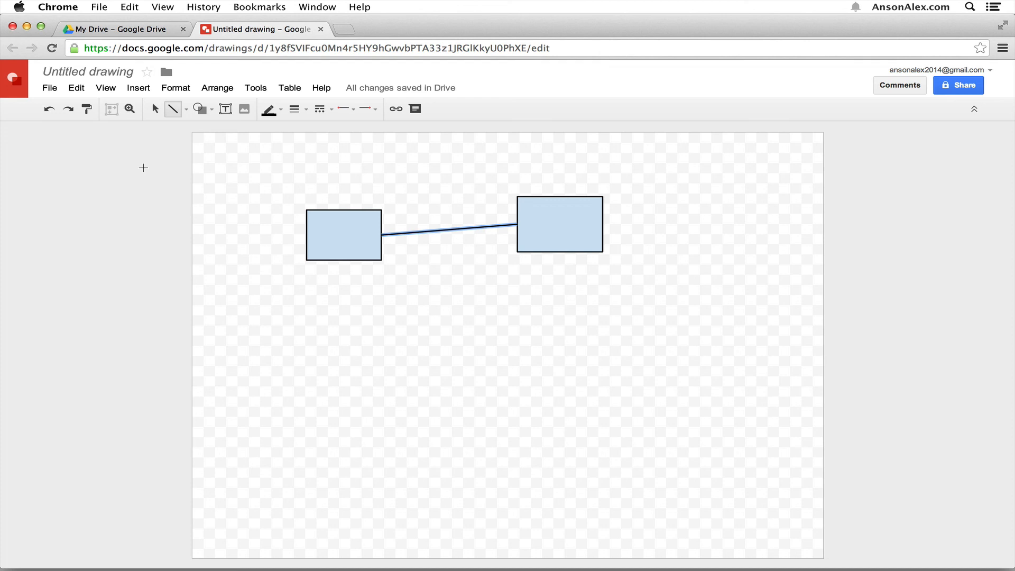
Rename the drawing as "Drawing 1".
{"action": "left_click", "coordinate": [106, 73]}
{"action": "type", "text": "Draw"}
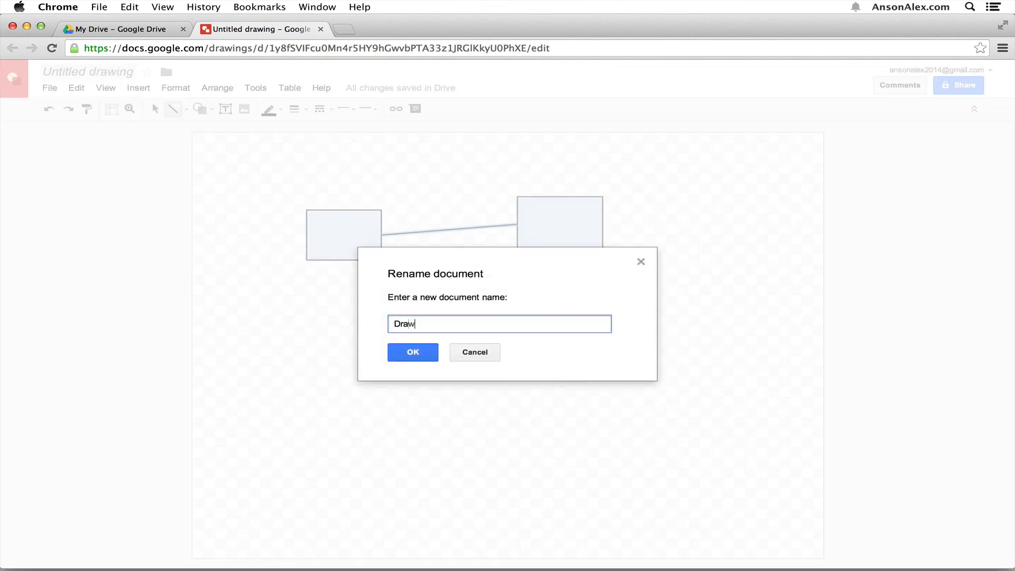
{"action": "type", "text": "ing 1"}
{"action": "key", "text": "Return"}
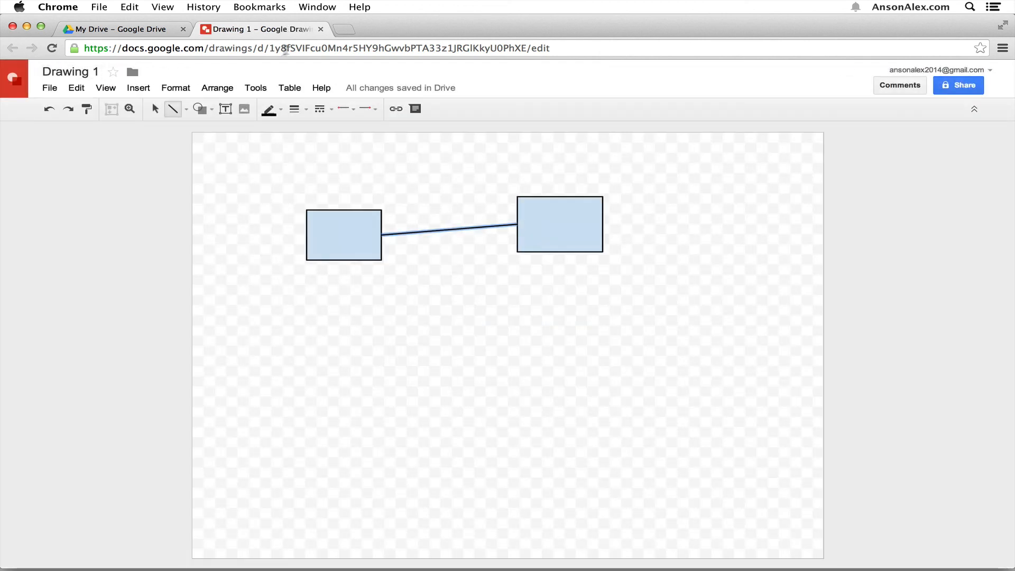
Close the drawing, refresh the My Drive file list, and reopen the drawing briefly to check its name.
{"action": "left_click", "coordinate": [320, 29]}
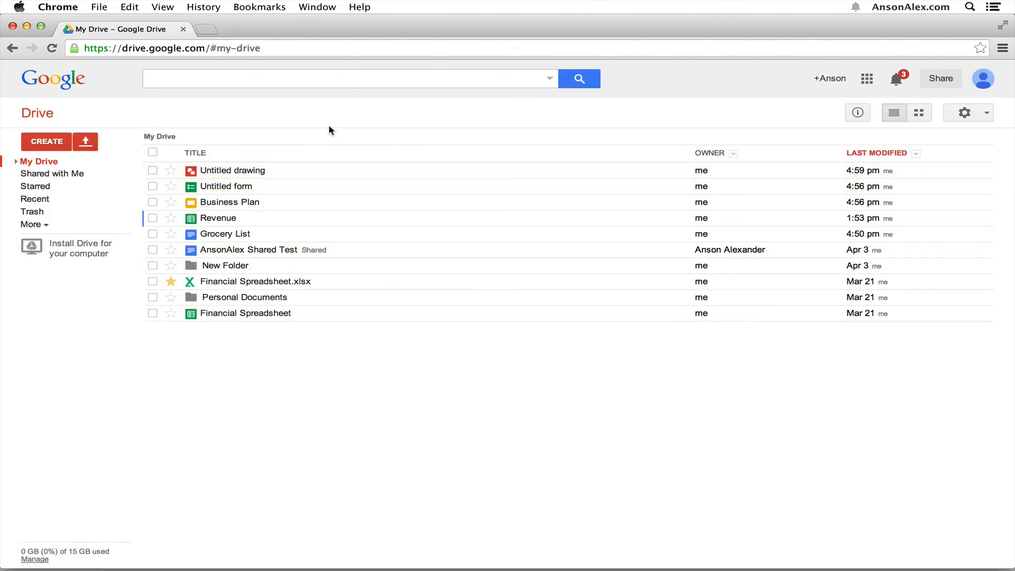
{"action": "key", "text": "super+r"}
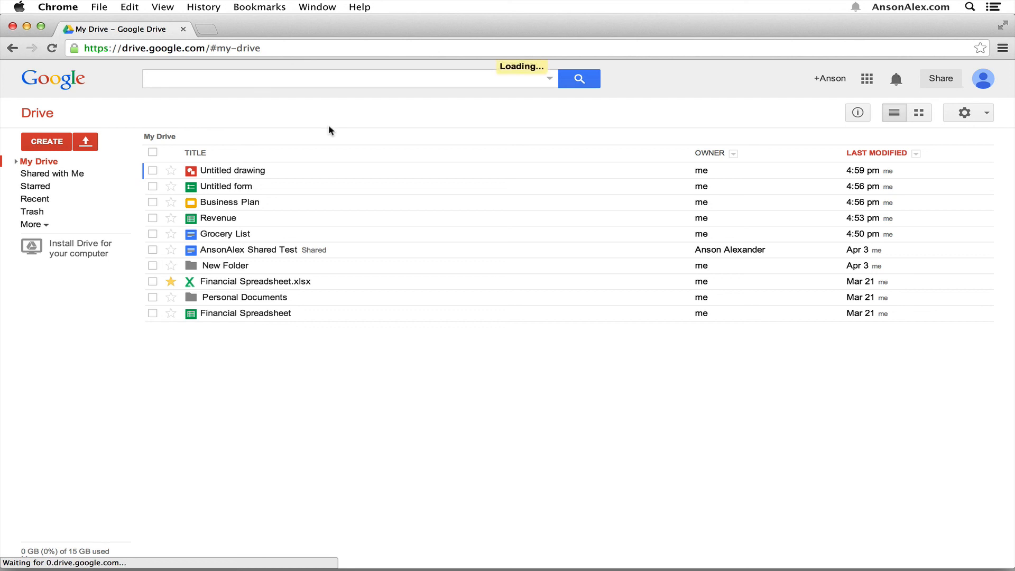
{"action": "left_click", "coordinate": [232, 172]}
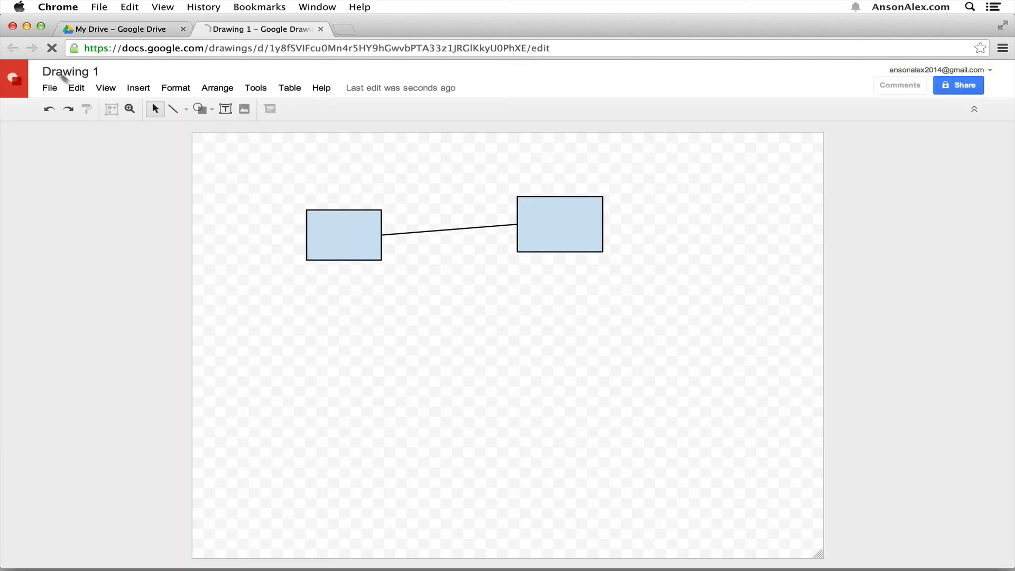
{"action": "left_click", "coordinate": [321, 29]}
{"action": "left_click", "coordinate": [293, 136]}
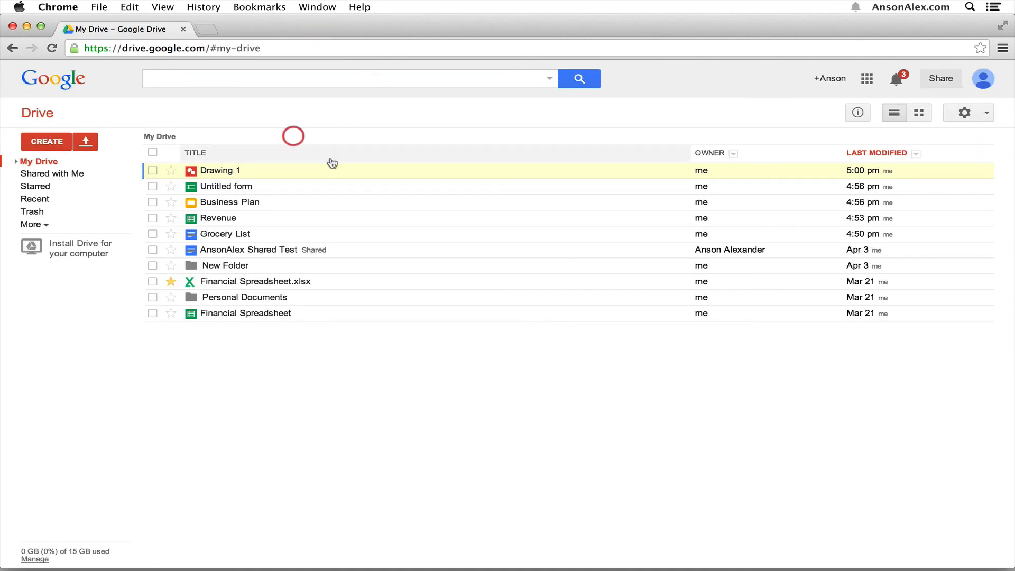